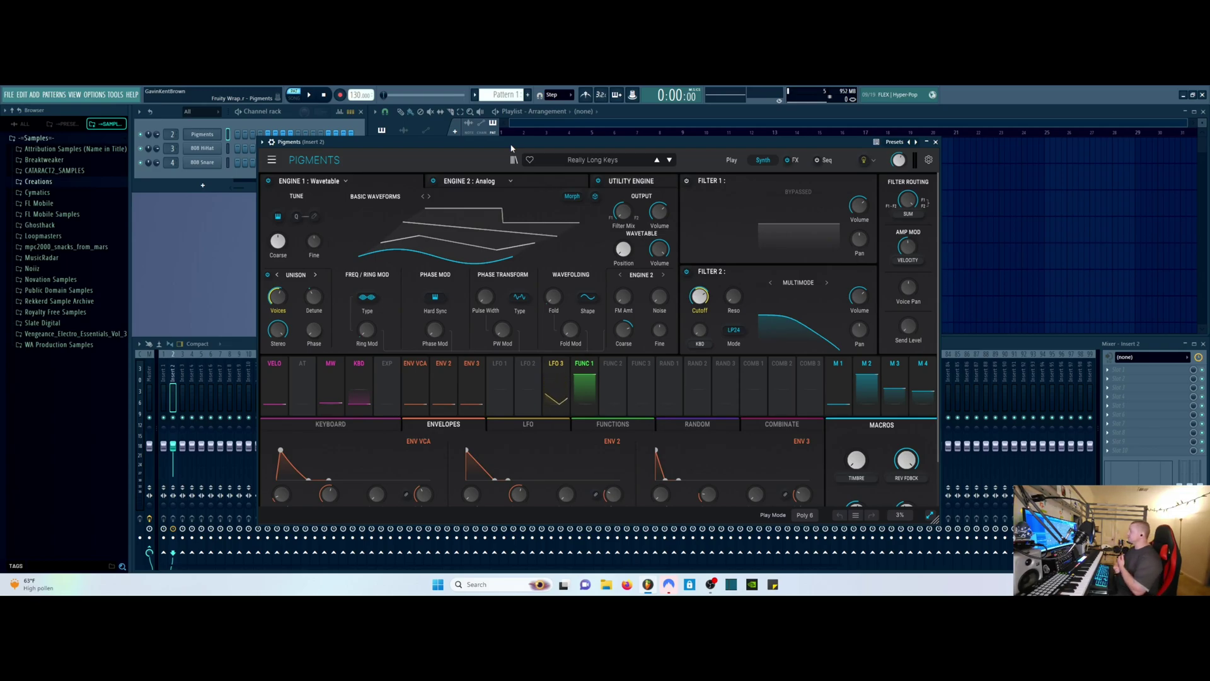
- Load the Default preset from the list of all presets and reposition the synth window slightly
{"action": "left_click", "coordinate": [592, 162]}
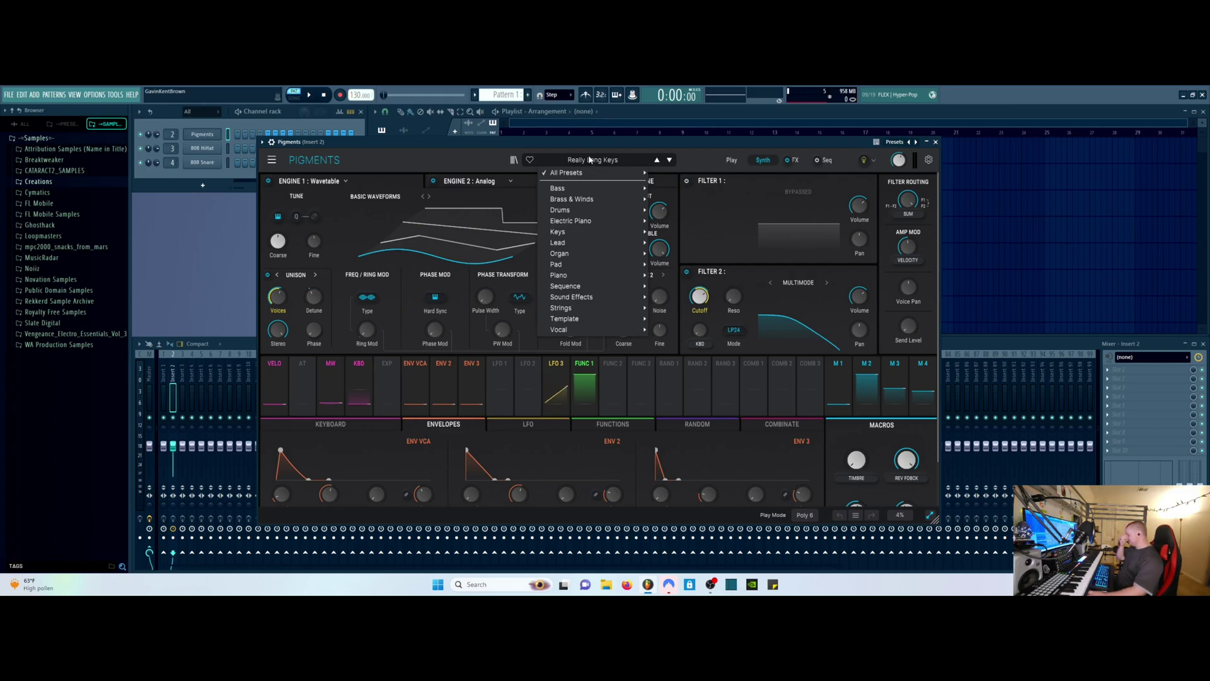
{"action": "mouse_move", "coordinate": [581, 176]}
{"action": "scroll", "coordinate": [897, 350], "scroll_direction": "down", "scroll_amount": 15}
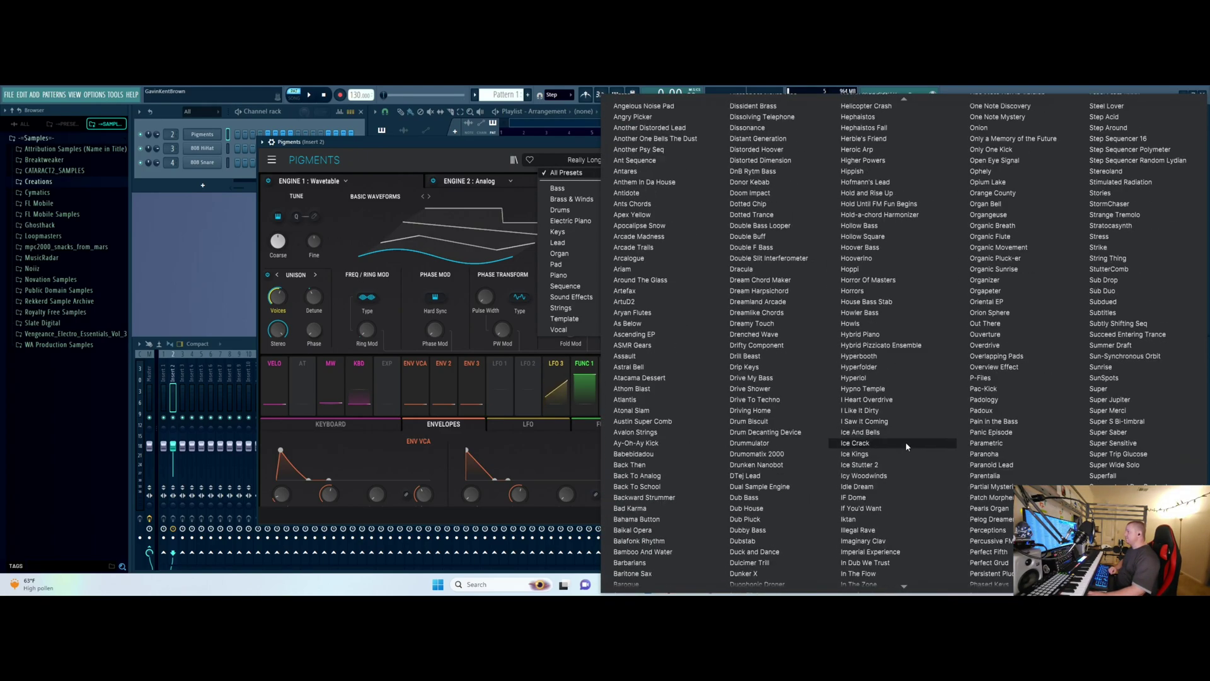
{"action": "scroll", "coordinate": [895, 476], "scroll_direction": "up", "scroll_amount": 10}
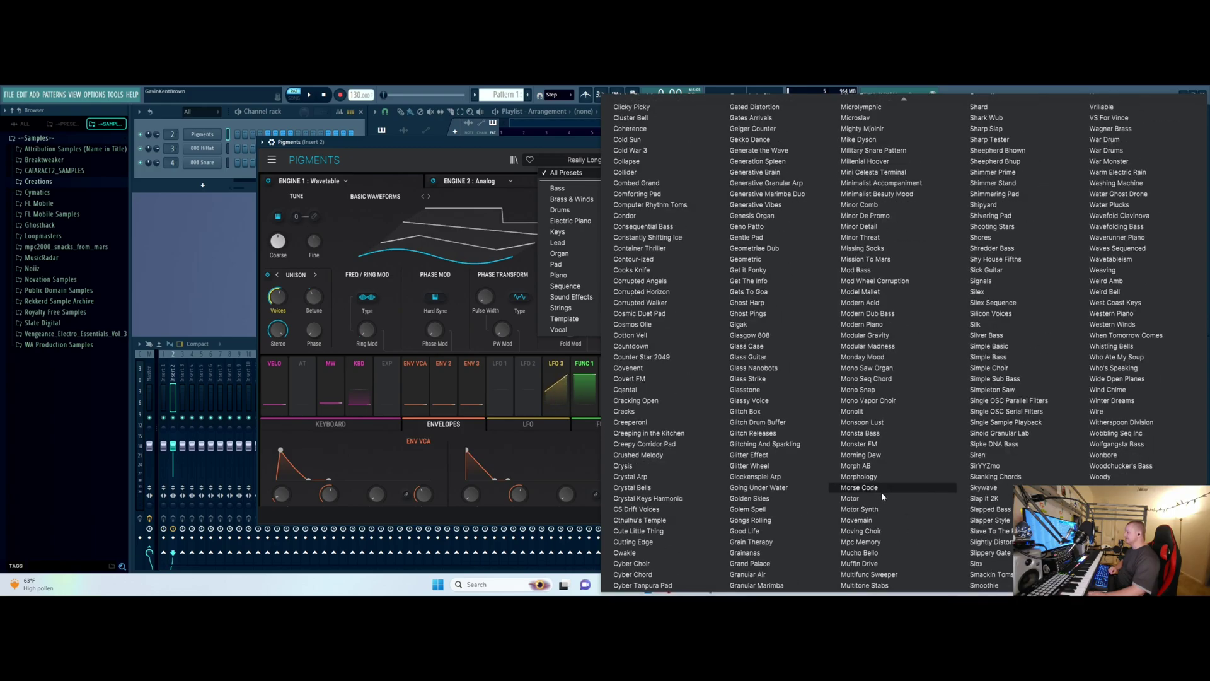
{"action": "scroll", "coordinate": [851, 501], "scroll_direction": "up", "scroll_amount": 6}
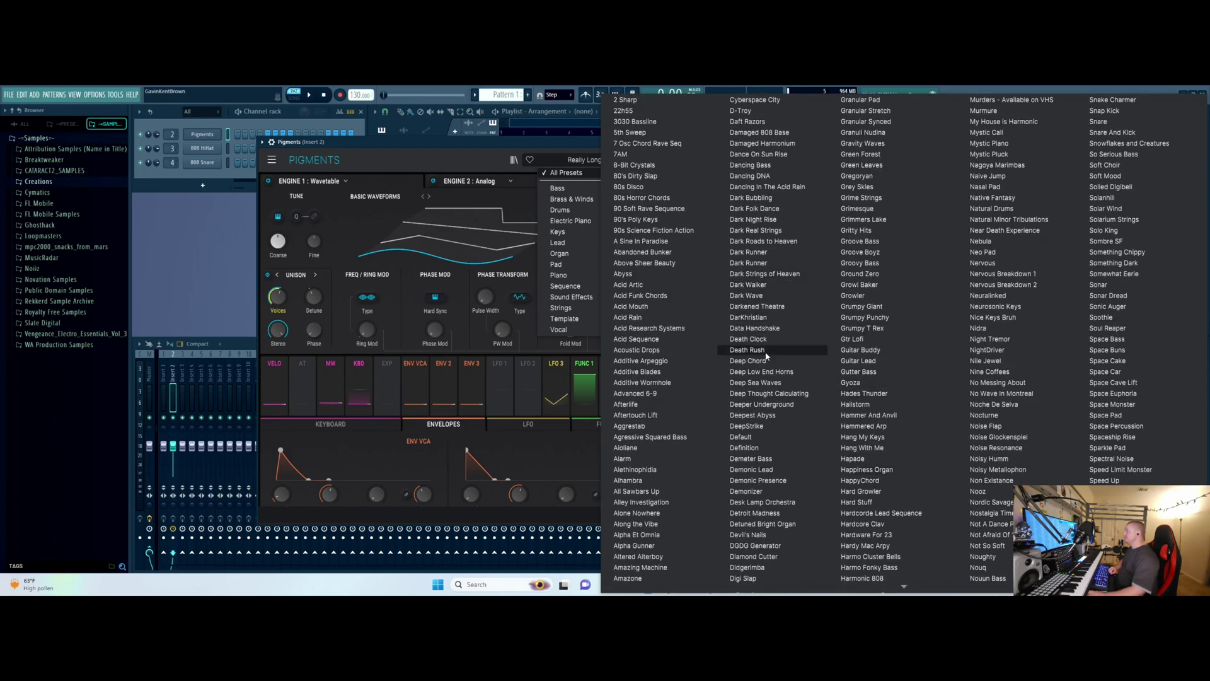
{"action": "left_click", "coordinate": [758, 435]}
{"action": "left_click_drag", "start_coordinate": [443, 139], "coordinate": [452, 132]}
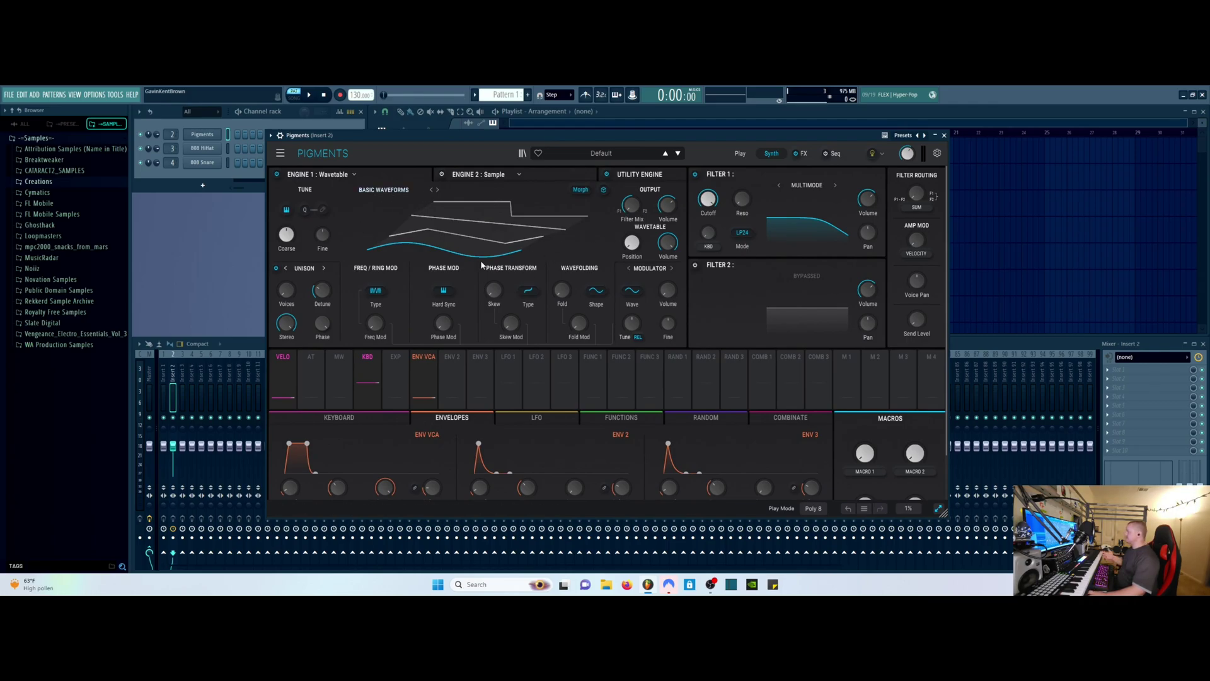
- Browse the wavetable categories for Engine 1 and load the Lead Singer wavetable from Processed
{"action": "left_click", "coordinate": [388, 192]}
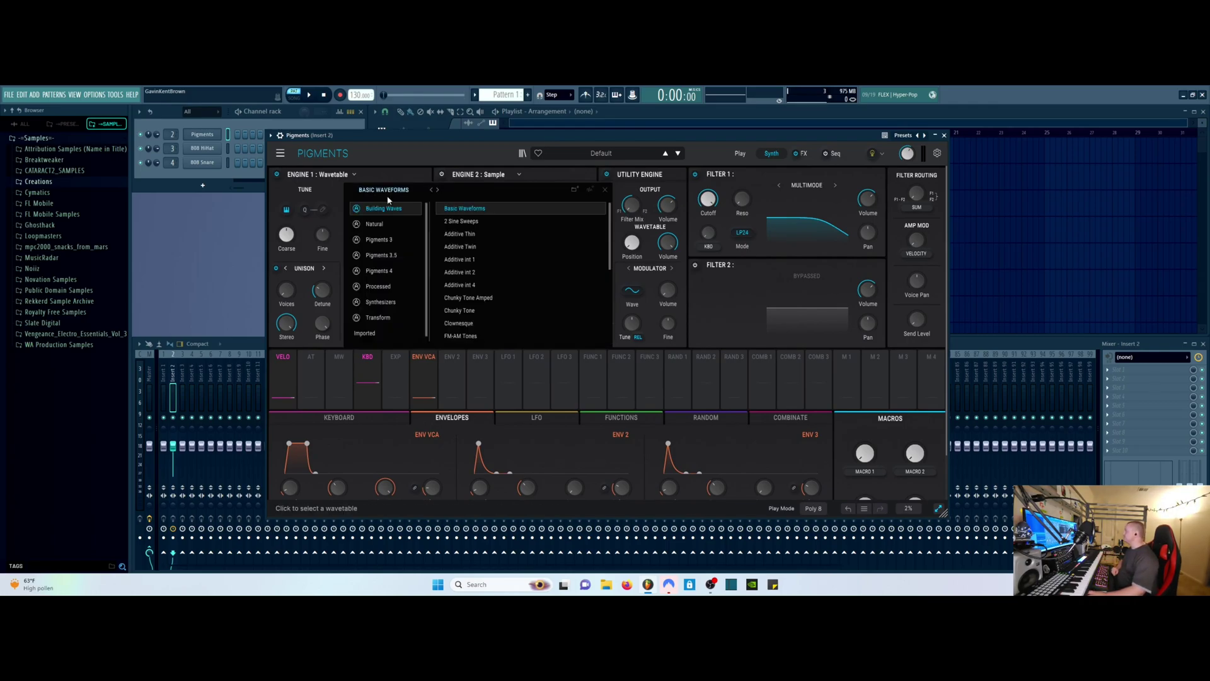
{"action": "scroll", "coordinate": [376, 277], "scroll_direction": "down", "scroll_amount": 1}
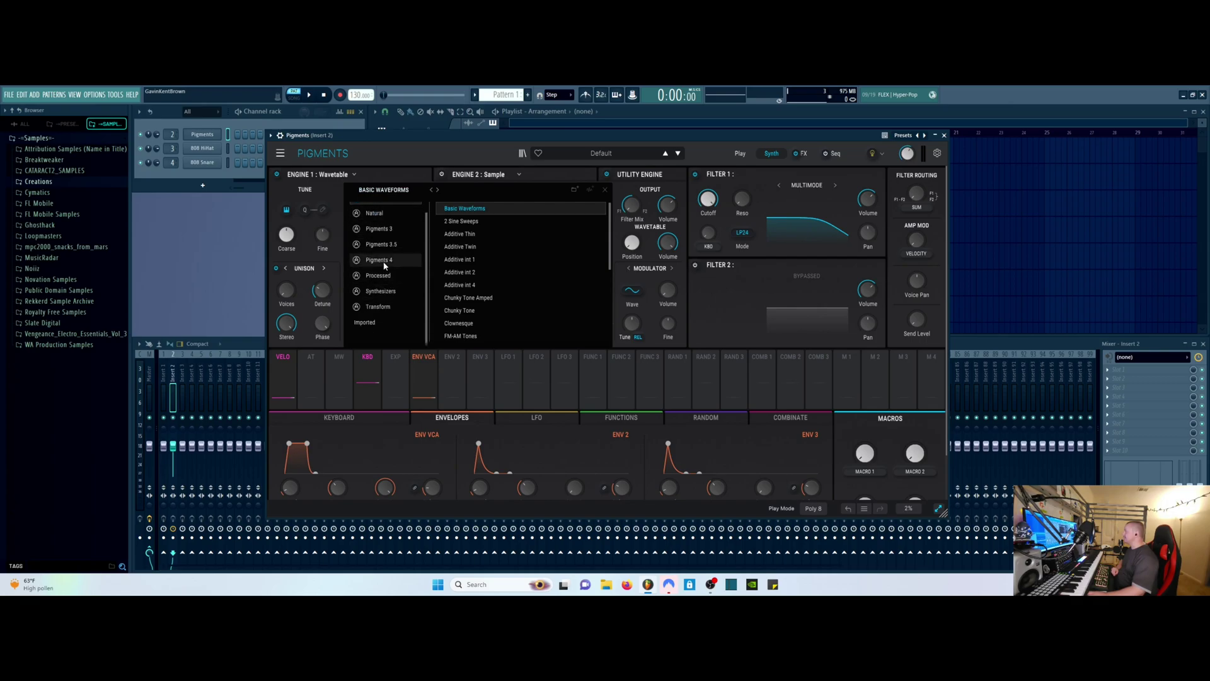
{"action": "left_click", "coordinate": [379, 260]}
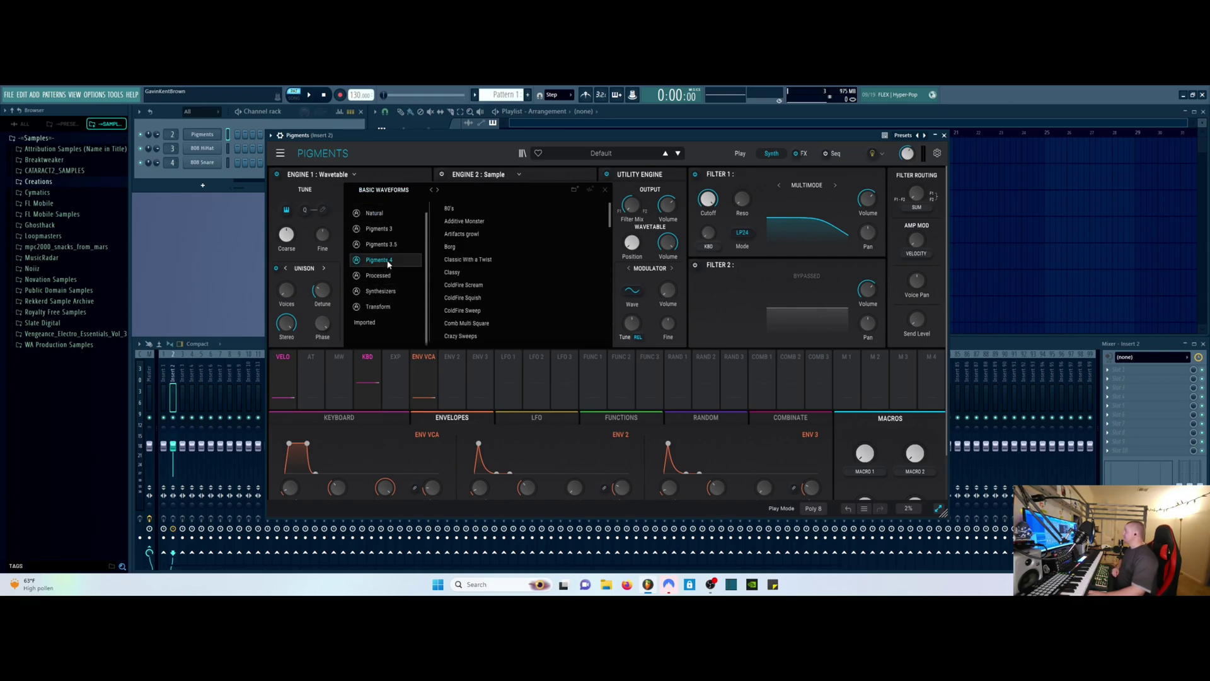
{"action": "left_click", "coordinate": [390, 292]}
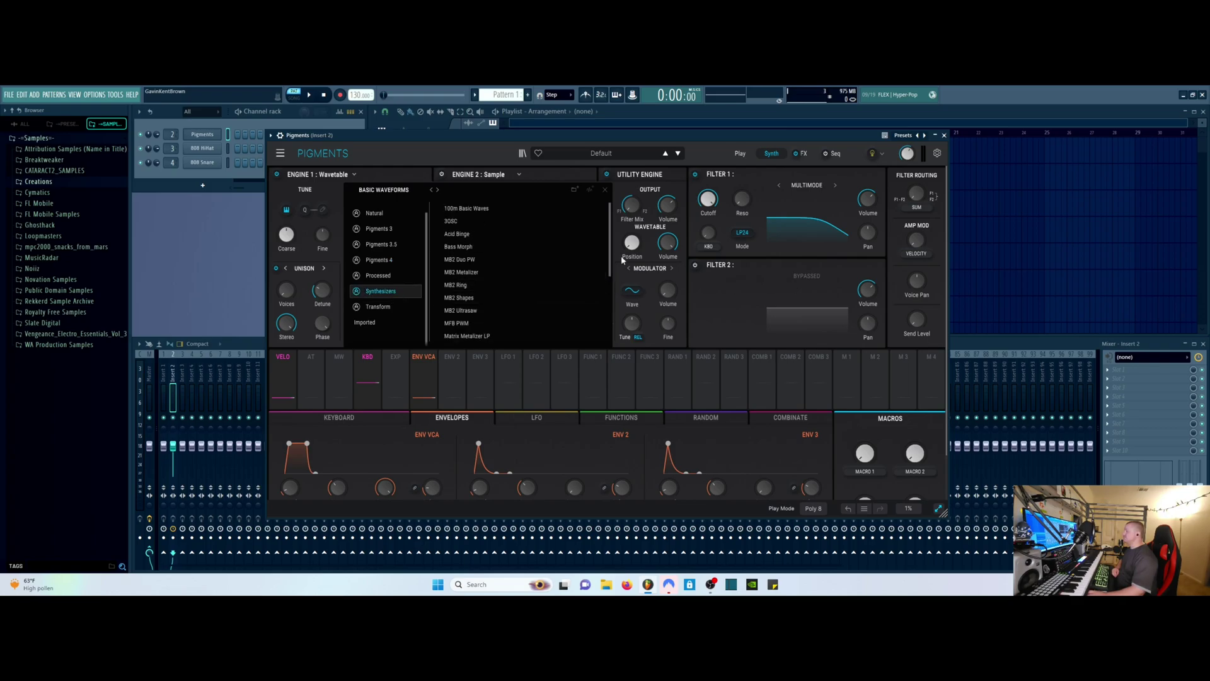
{"action": "left_click", "coordinate": [392, 324]}
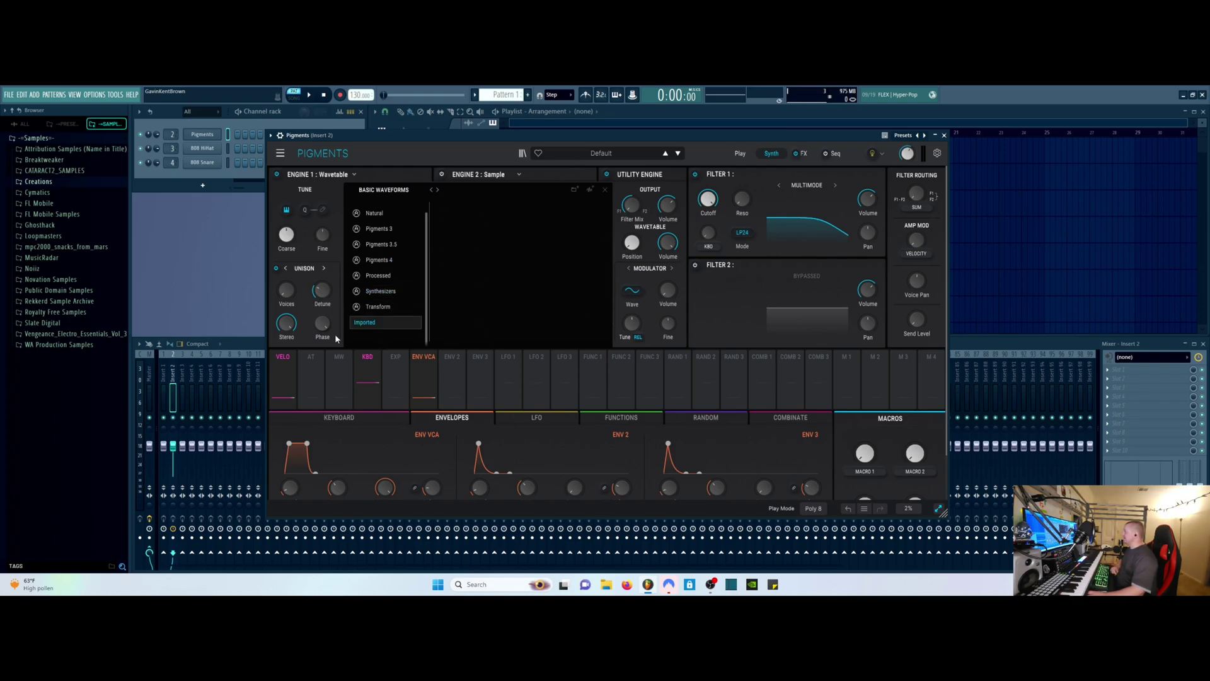
{"action": "left_click", "coordinate": [376, 277]}
{"action": "scroll", "coordinate": [479, 283], "scroll_direction": "down", "scroll_amount": 5}
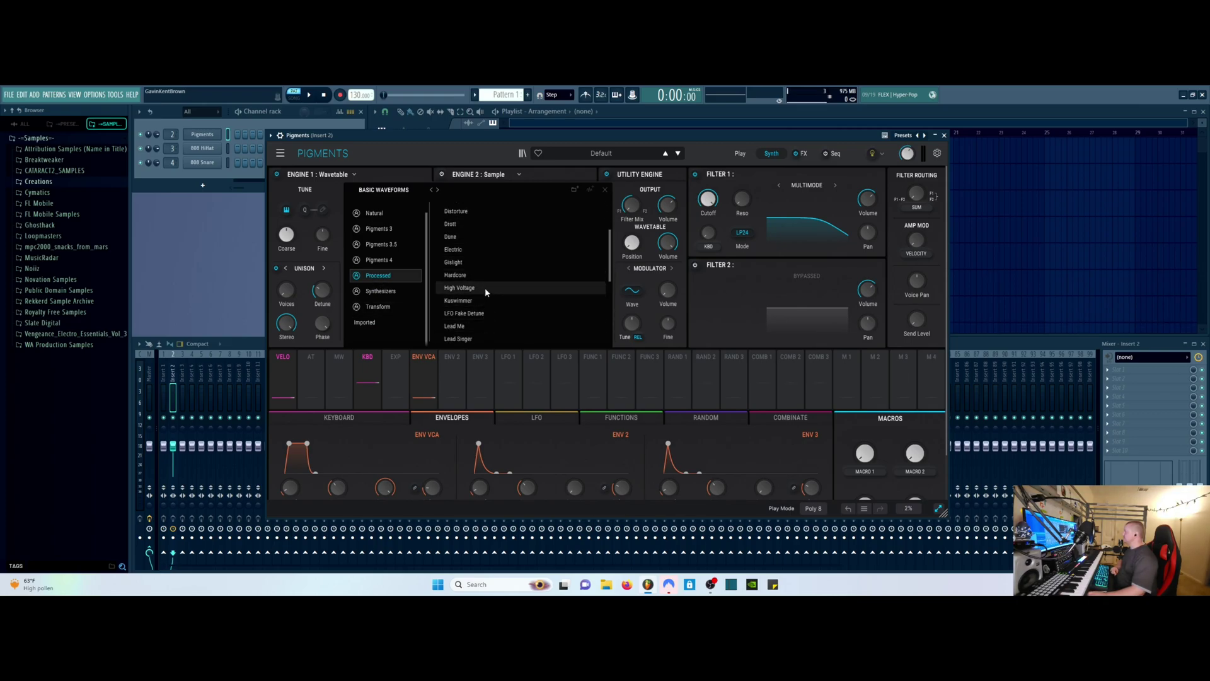
{"action": "left_click", "coordinate": [481, 339]}
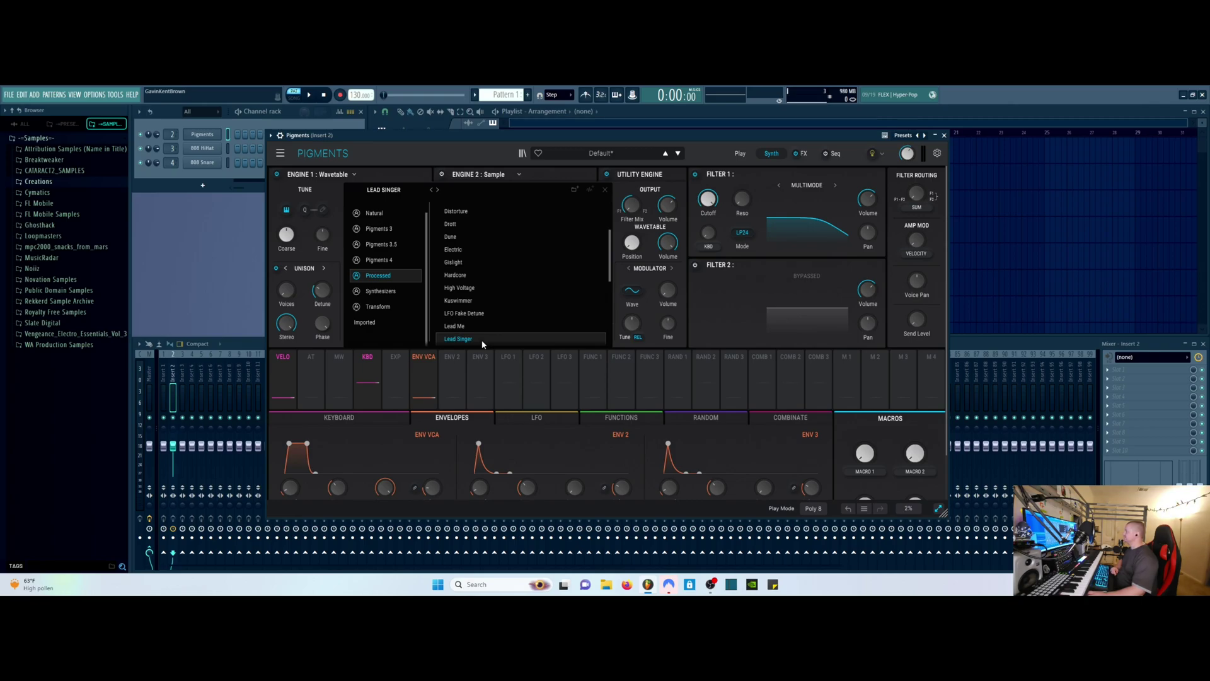
{"action": "double_click", "coordinate": [465, 340]}
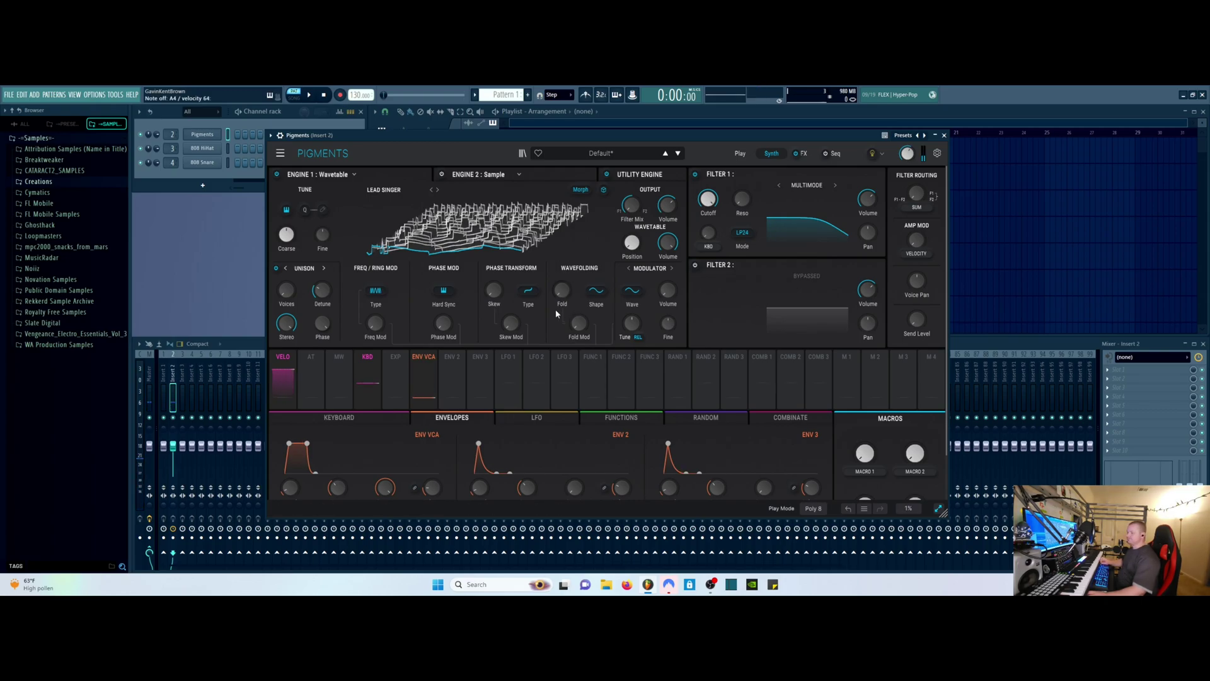
- Audition Engine 1 by sweeping the wavetable Position and the Freq Mod amount, returning both to zero
{"action": "mouse_move", "coordinate": [632, 248]}
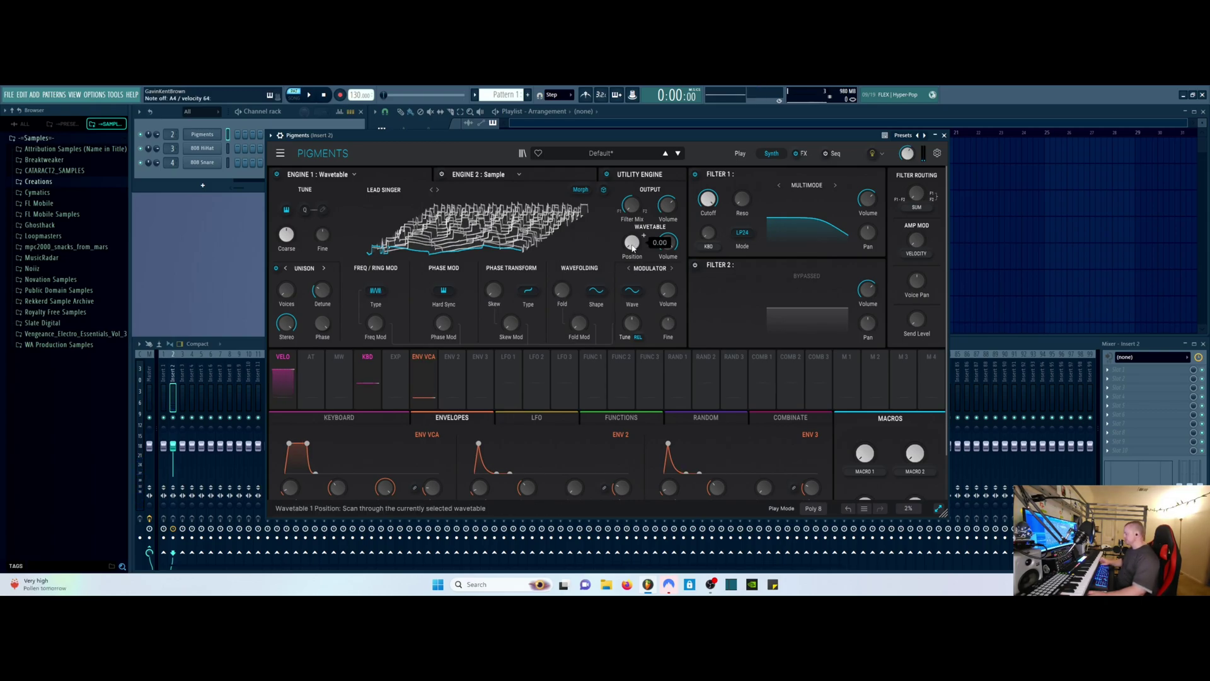
{"action": "left_click_drag", "start_coordinate": [632, 247], "coordinate": [632, 214]}
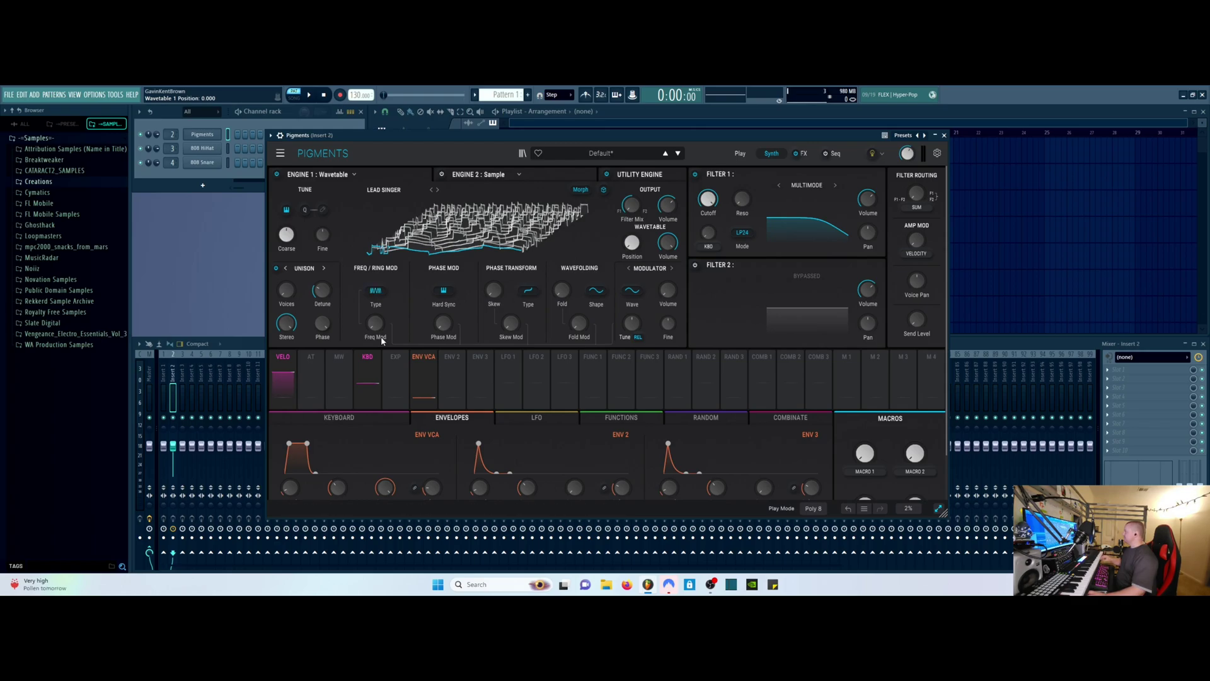
{"action": "mouse_move", "coordinate": [377, 331]}
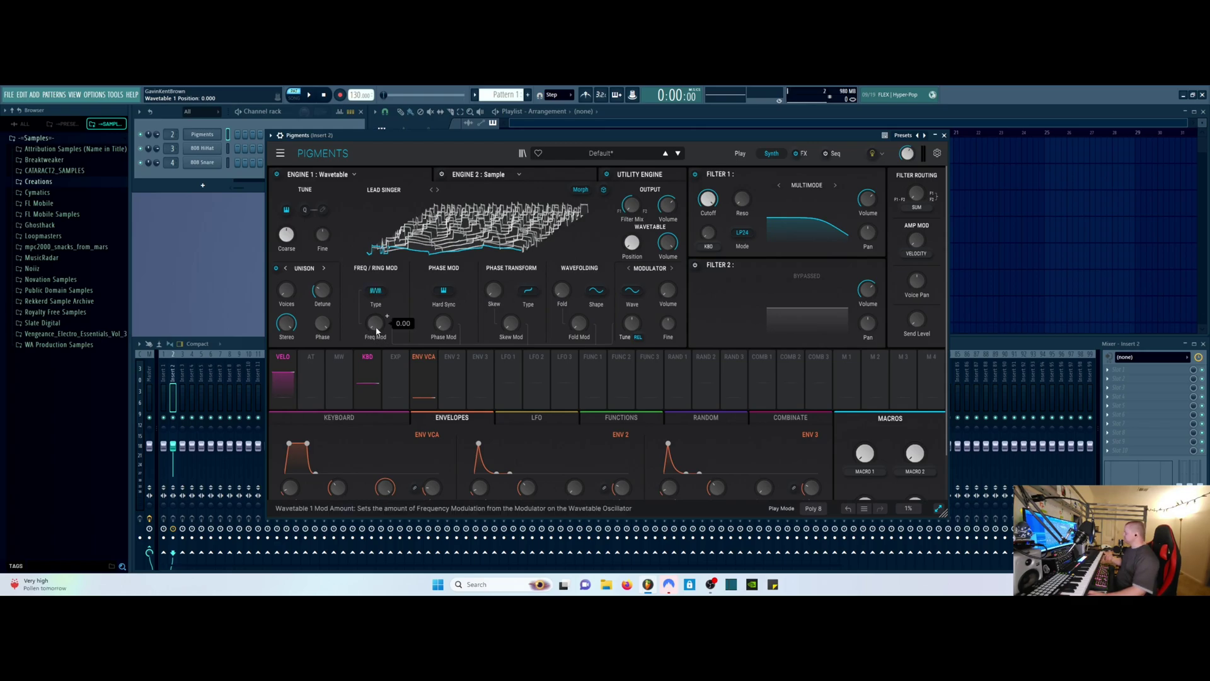
{"action": "mouse_move", "coordinate": [377, 332]}
{"action": "left_mouse_down"}
{"action": "mouse_move", "coordinate": [376, 296]}
{"action": "mouse_move", "coordinate": [381, 328]}
{"action": "mouse_move", "coordinate": [380, 315]}
{"action": "left_mouse_up"}
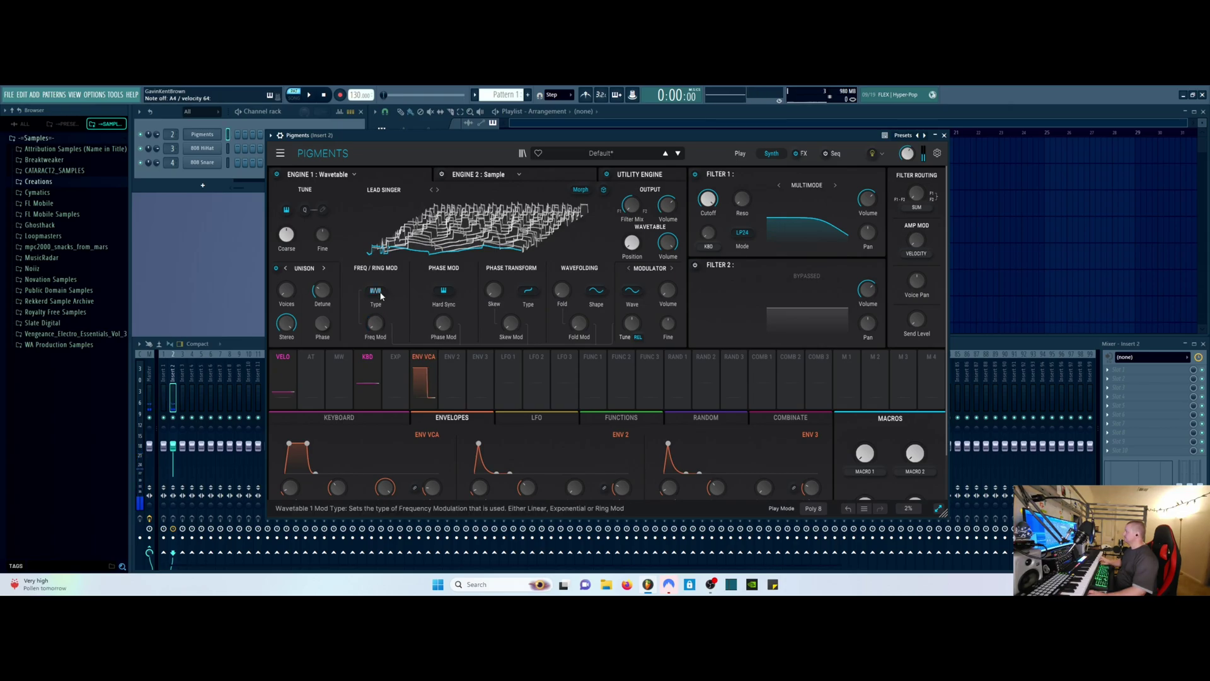
- Set Engine 1's frequency modulation type to Ring Mod and sweep the Ring Mod amount
{"action": "left_click", "coordinate": [375, 290]}
{"action": "left_click", "coordinate": [434, 332]}
{"action": "left_click_drag", "start_coordinate": [374, 323], "coordinate": [387, 315]}
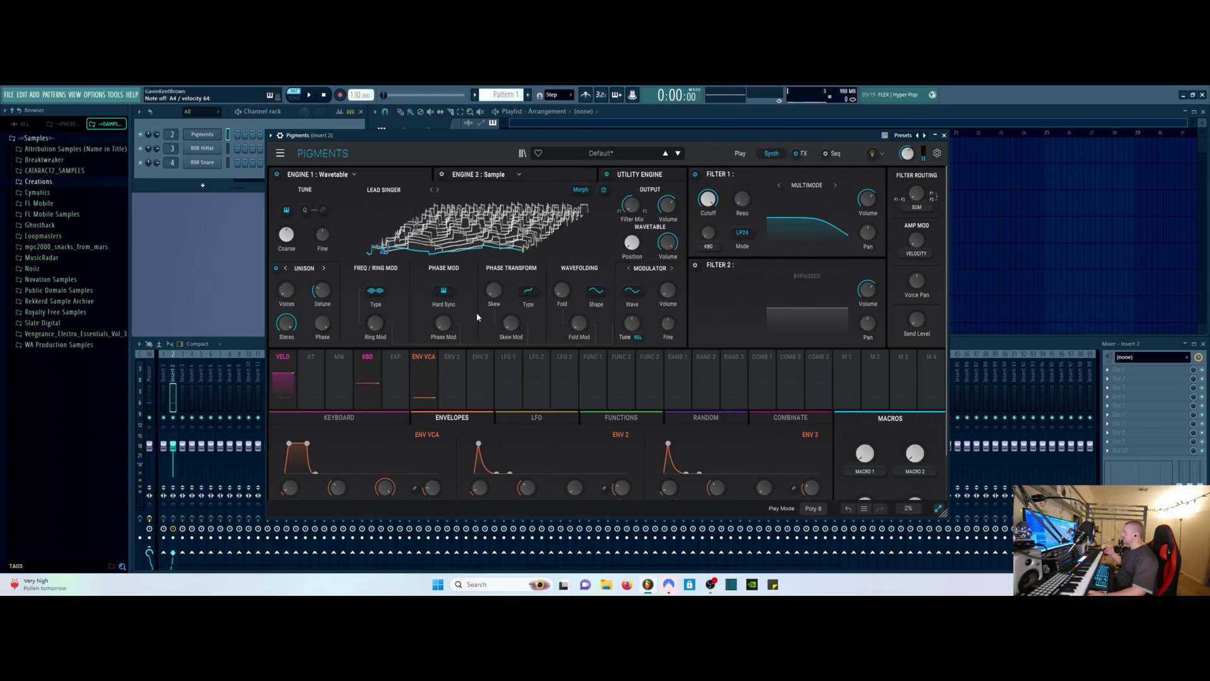
- Sweep the Phase Mod amount with the Key sync source, and switch the phase sync source to Random
{"action": "mouse_move", "coordinate": [446, 328]}
{"action": "left_click_drag", "start_coordinate": [445, 329], "coordinate": [446, 318]}
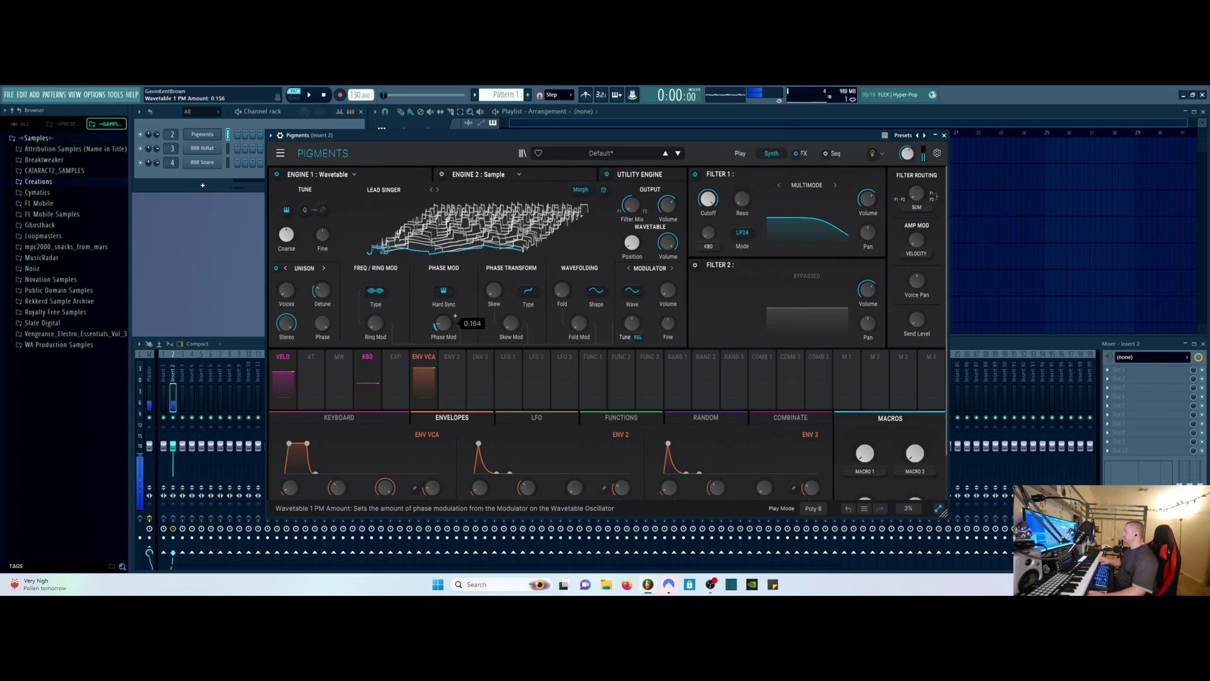
{"action": "left_click", "coordinate": [444, 291]}
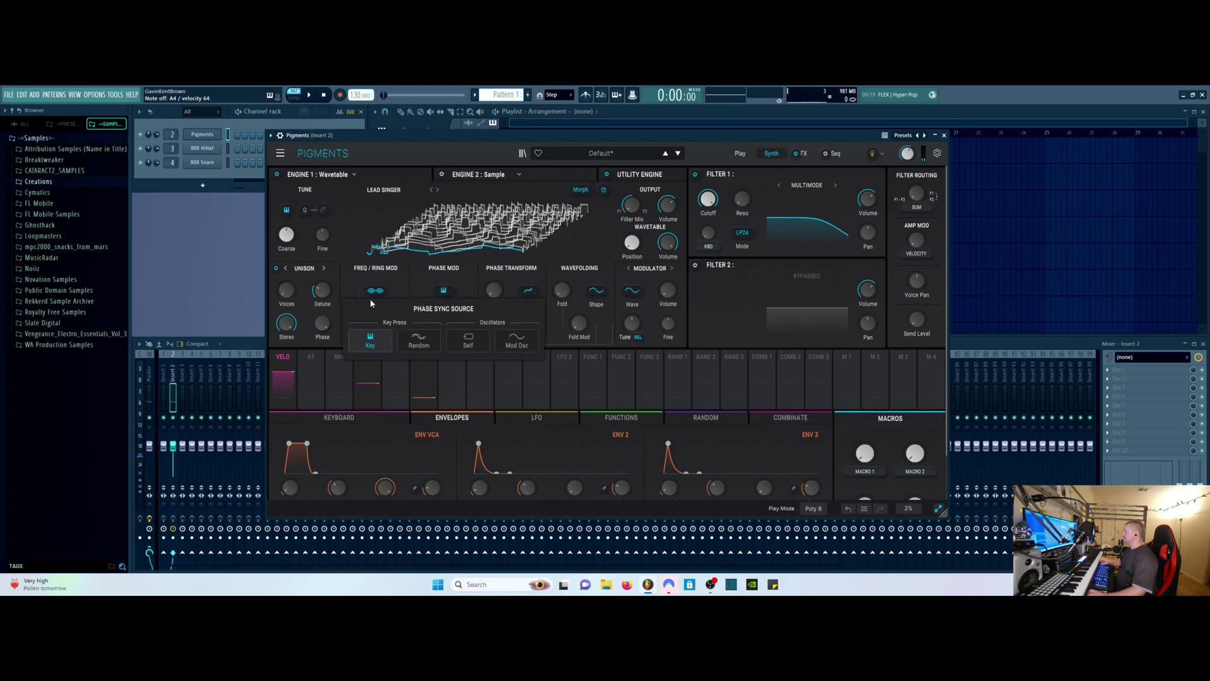
{"action": "left_click", "coordinate": [418, 340]}
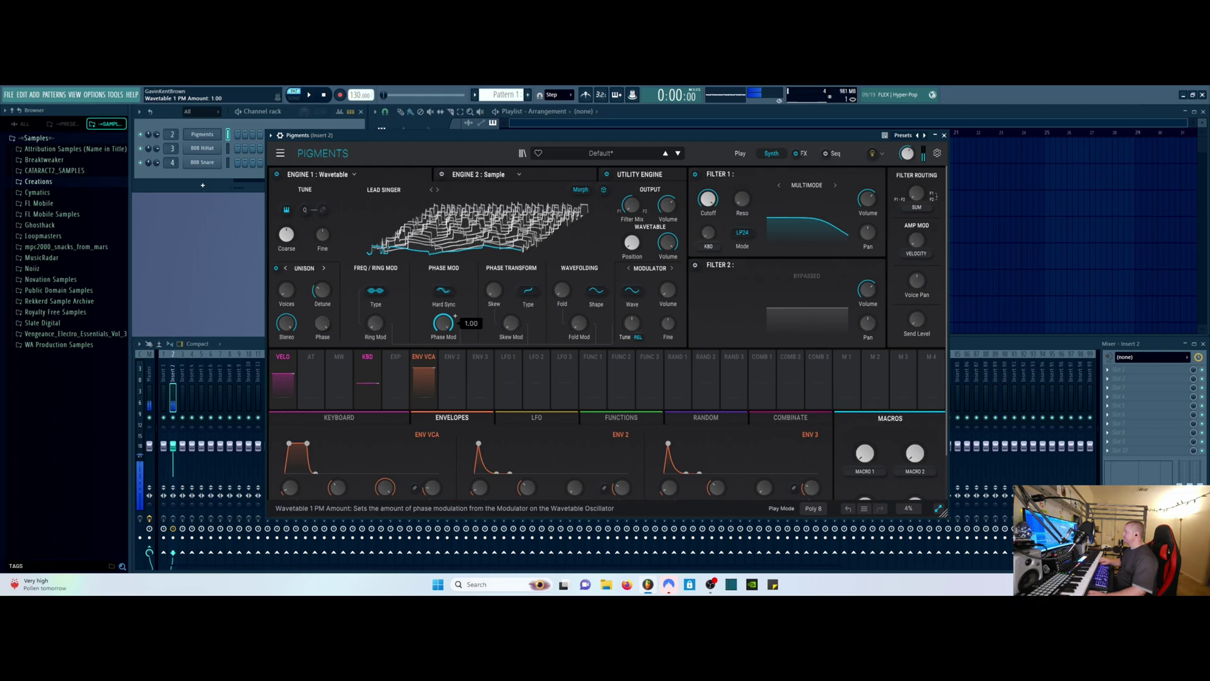
- Try the Self phase sync source and raise the Phase Mod amount to about 0.75
{"action": "left_click", "coordinate": [444, 290]}
{"action": "left_click", "coordinate": [468, 340]}
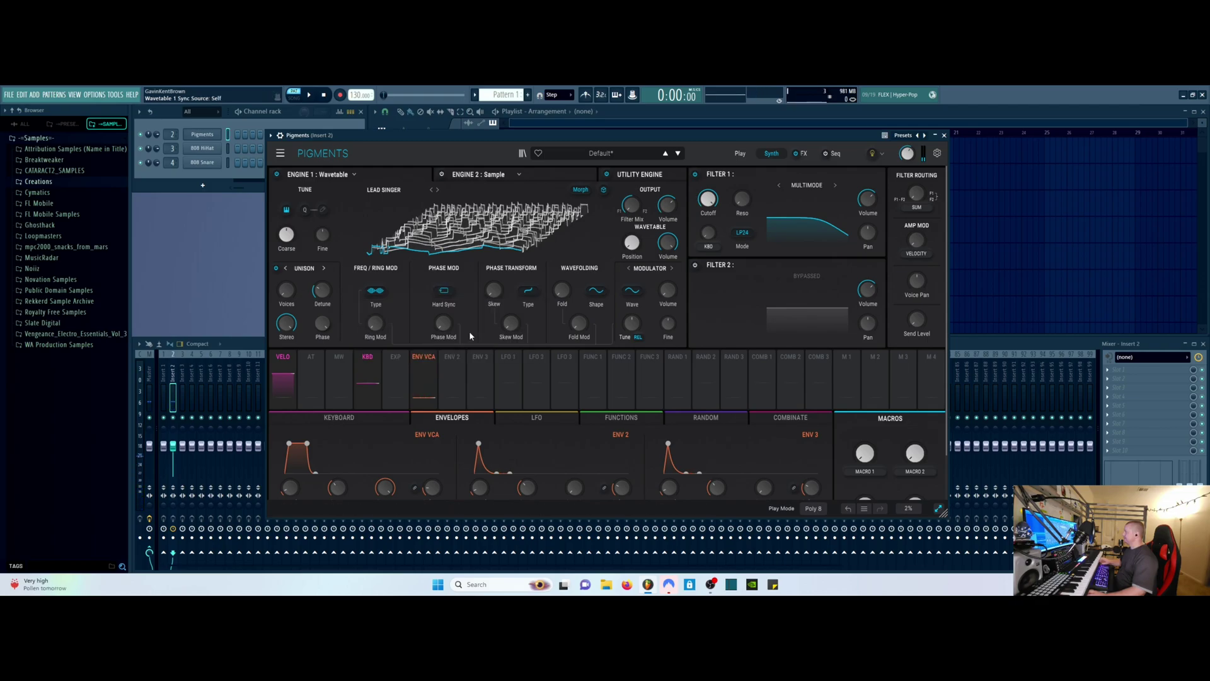
{"action": "left_click_drag", "start_coordinate": [440, 330], "coordinate": [440, 315]}
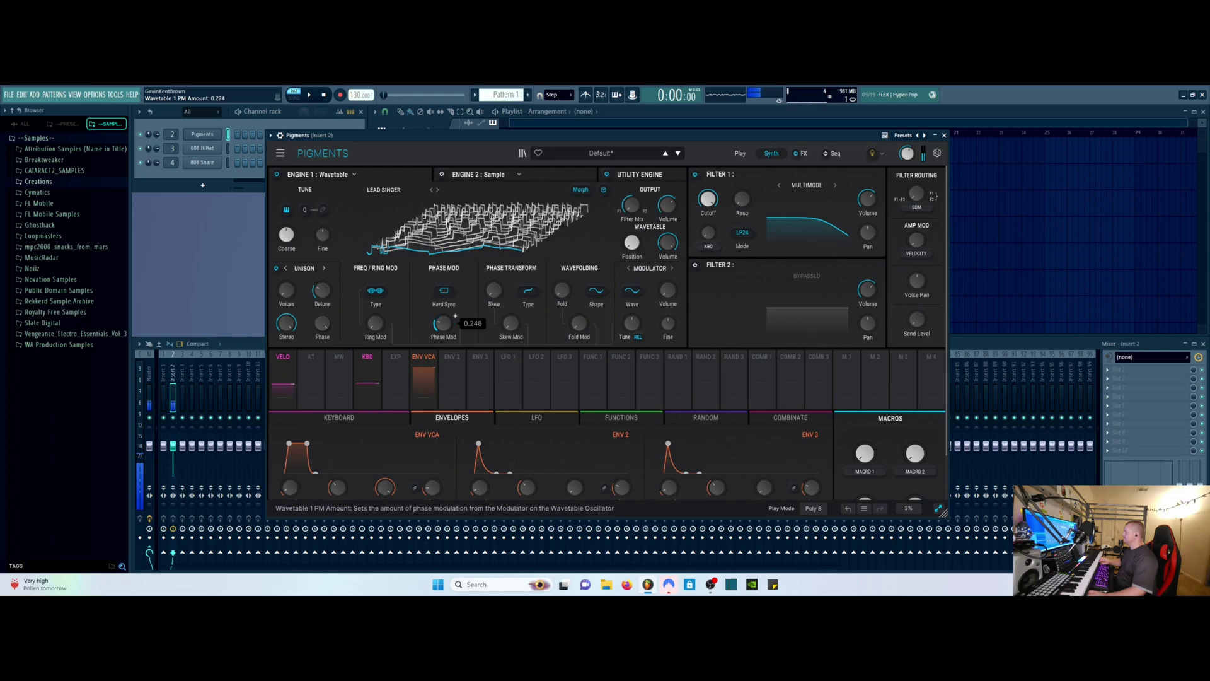
{"action": "scroll", "coordinate": [455, 315], "scroll_direction": "up", "scroll_amount": 5}
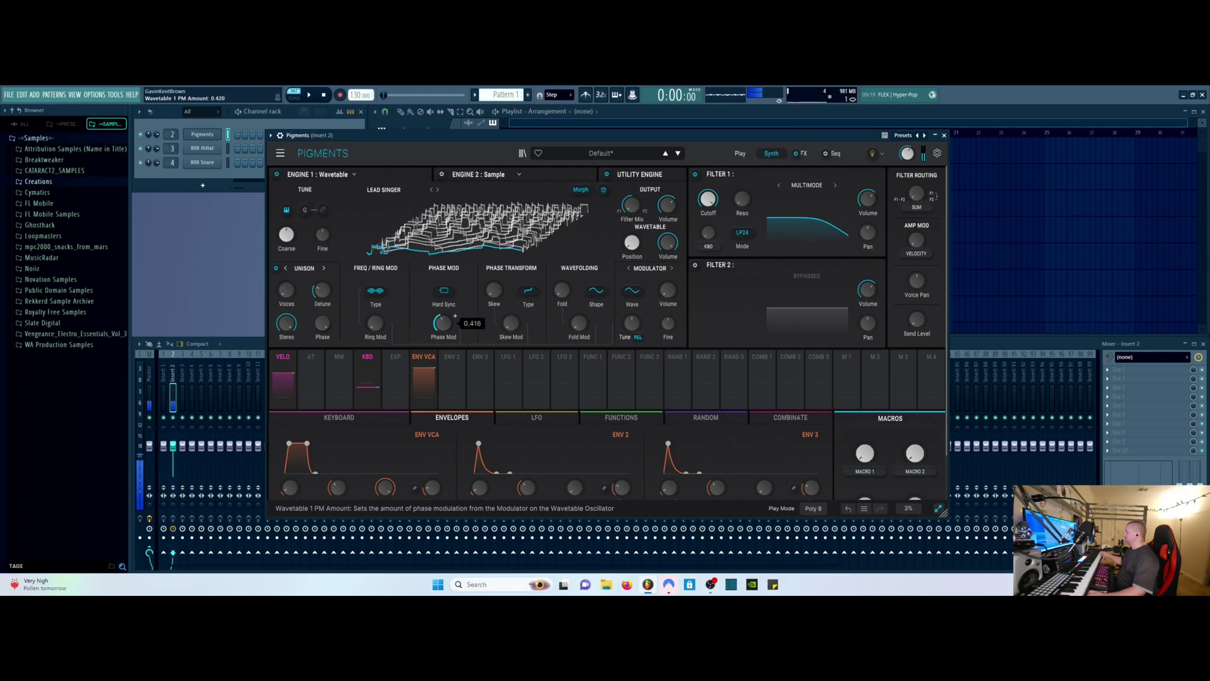
{"action": "scroll", "coordinate": [455, 315], "scroll_direction": "up", "scroll_amount": 2}
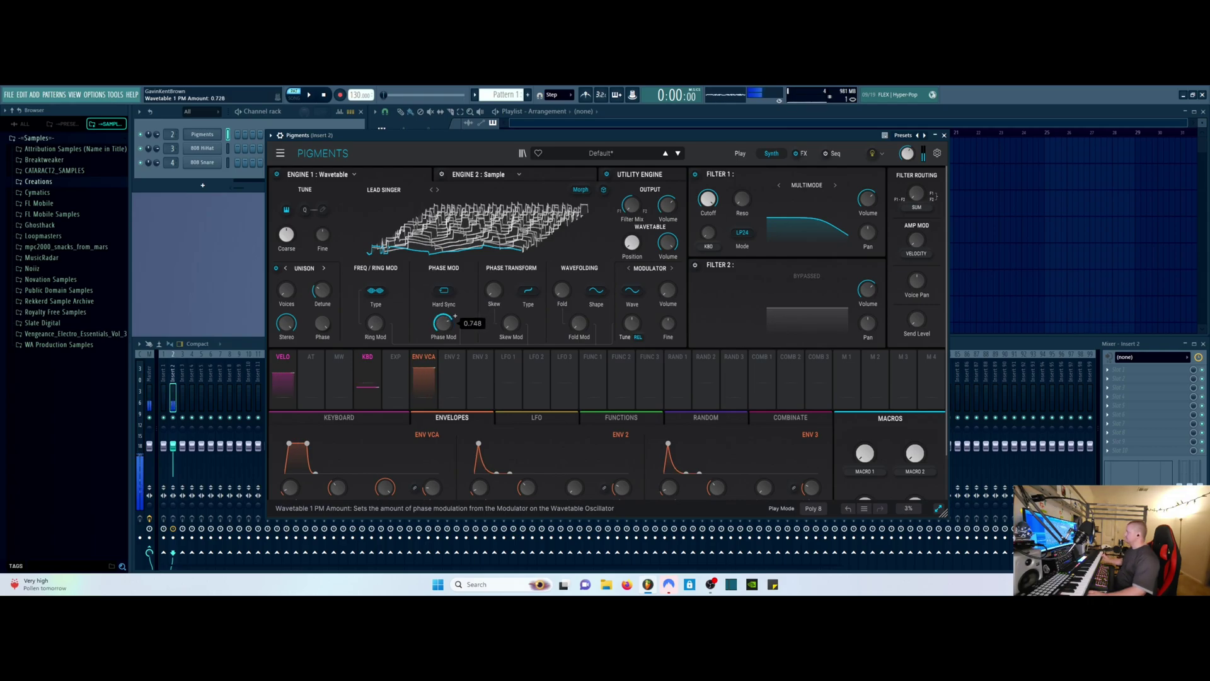
- Set the phase sync source to Mod Osc, sweep the Phase Mod amount, and return it to zero
{"action": "left_click", "coordinate": [443, 290]}
{"action": "left_click", "coordinate": [527, 344]}
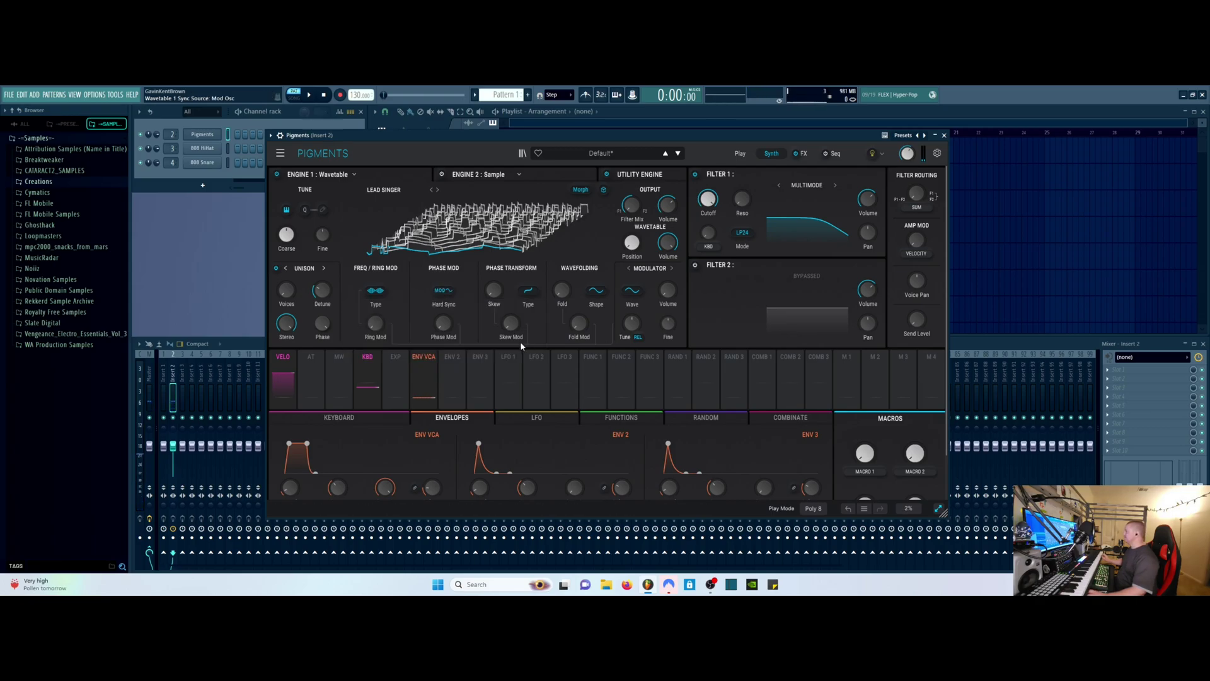
{"action": "scroll", "coordinate": [444, 324], "scroll_direction": "up", "scroll_amount": 2}
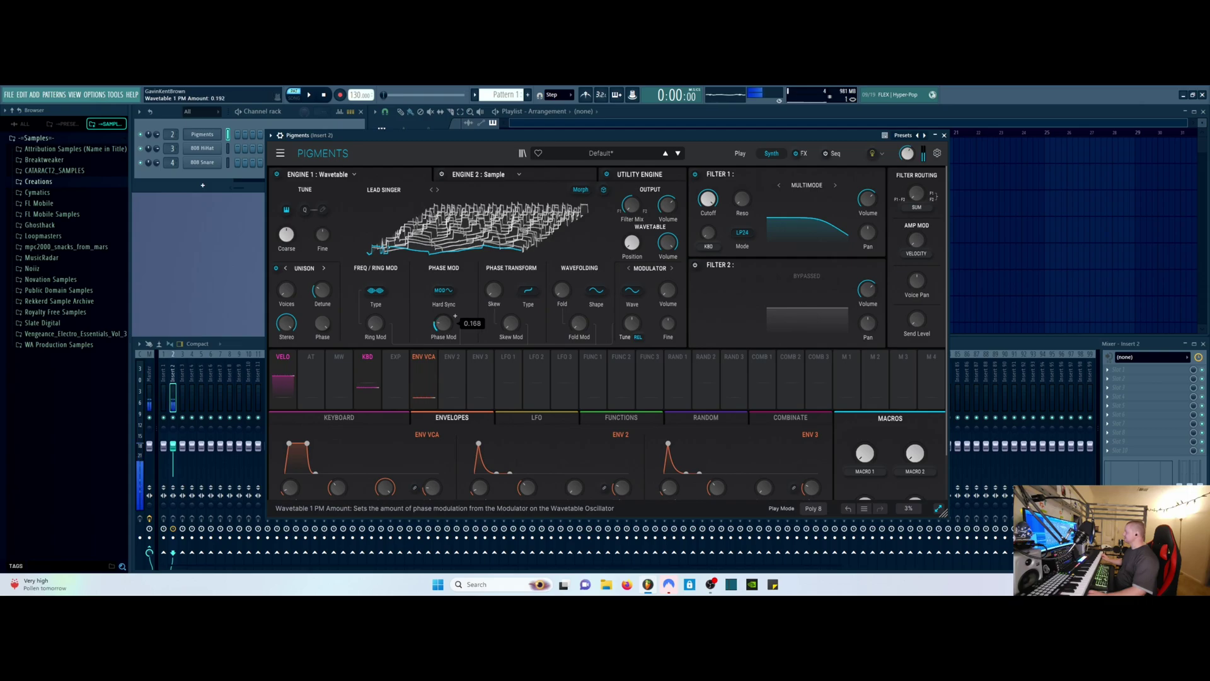
{"action": "scroll", "coordinate": [445, 324], "scroll_direction": "down", "scroll_amount": 8}
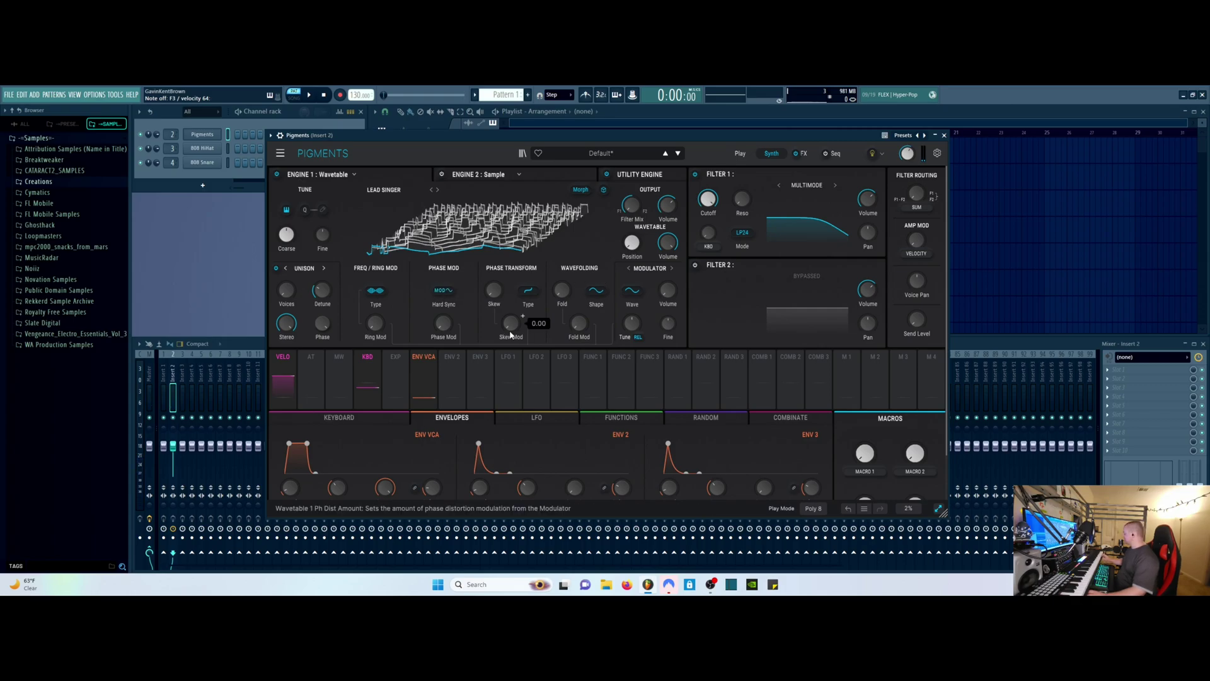
- Sweep the Skew Mod amount up to about 0.92 and try the Pulse Width phase transform mode
{"action": "scroll", "coordinate": [509, 337], "scroll_direction": "up", "scroll_amount": 4}
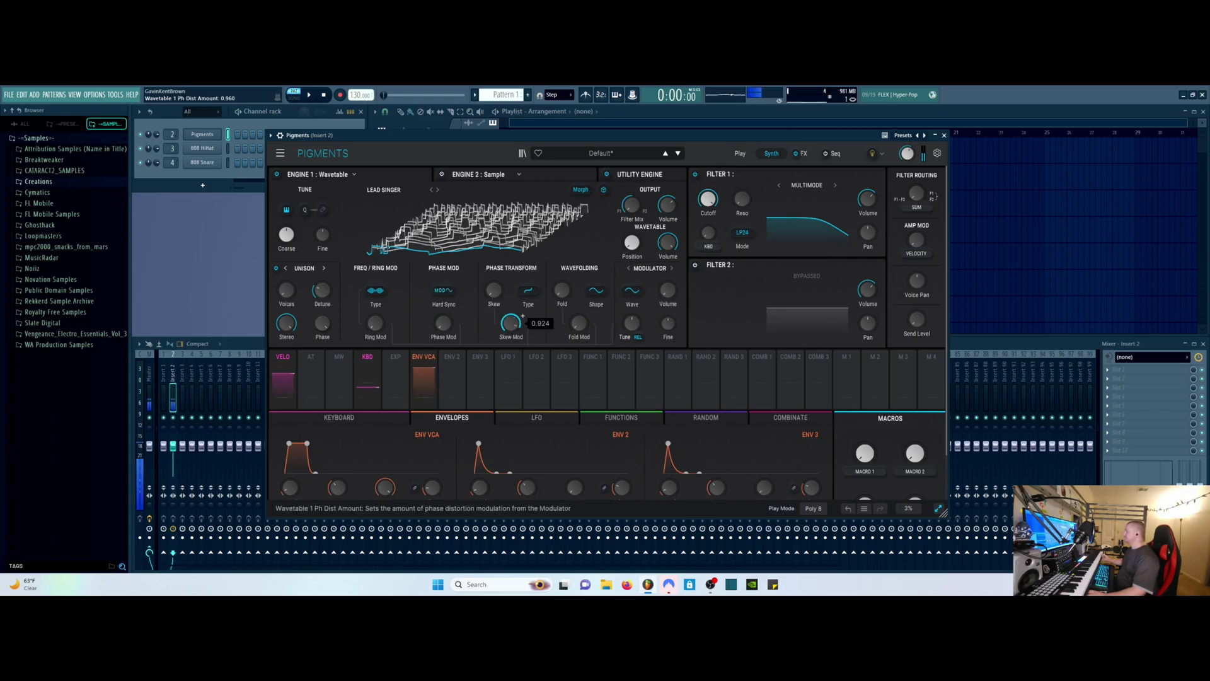
{"action": "left_click", "coordinate": [529, 291]}
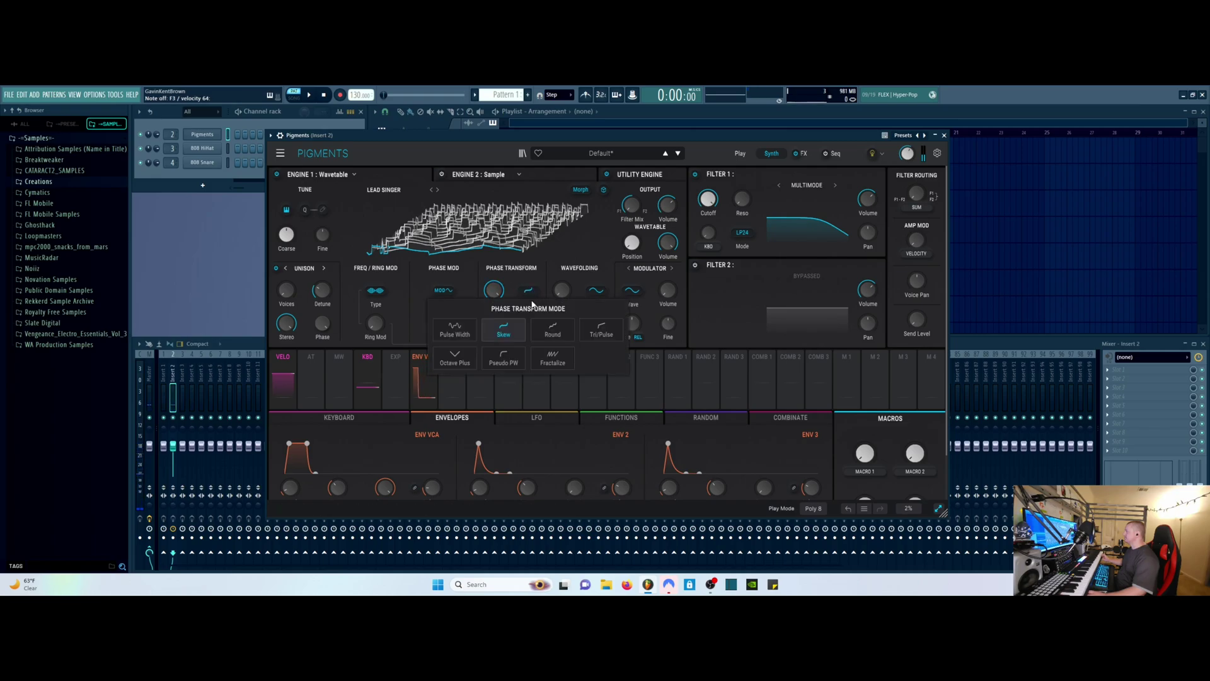
{"action": "left_click", "coordinate": [452, 333]}
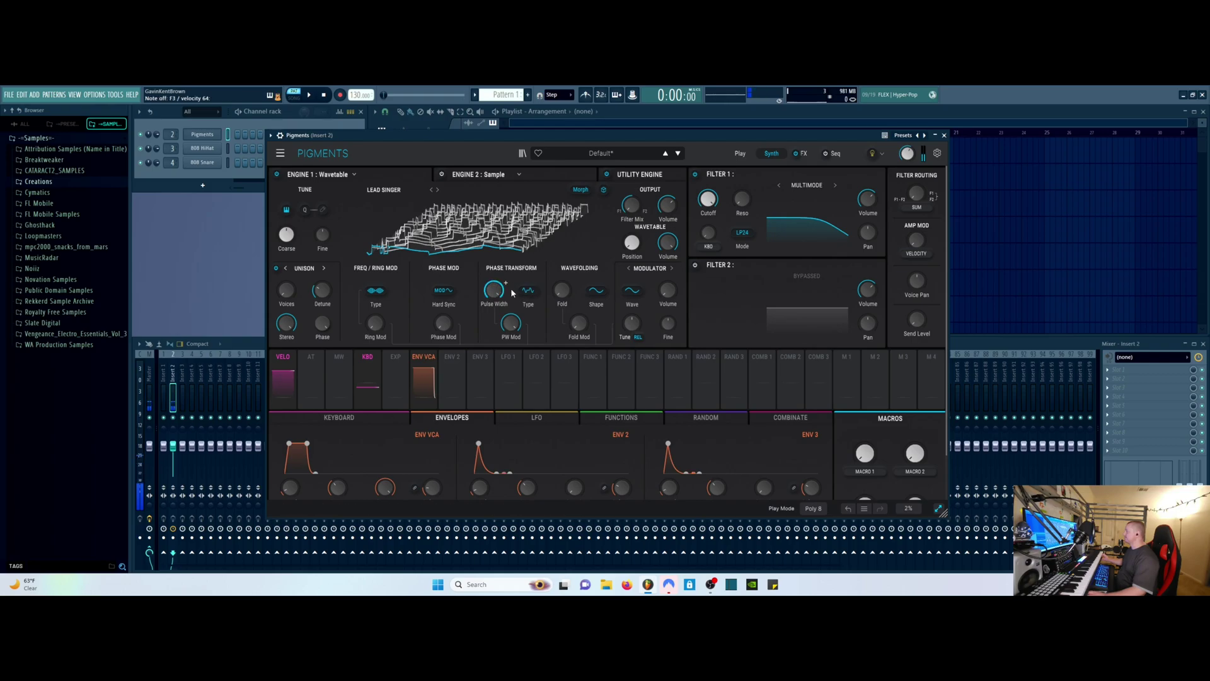
- Try the Octave Plus phase transform mode and adjust its amount
{"action": "left_click", "coordinate": [528, 290]}
{"action": "left_click", "coordinate": [498, 345]}
{"action": "double_click", "coordinate": [495, 288]}
- Try the Round phase transform mode and sweep its amount through about 0.27
{"action": "left_click", "coordinate": [528, 290]}
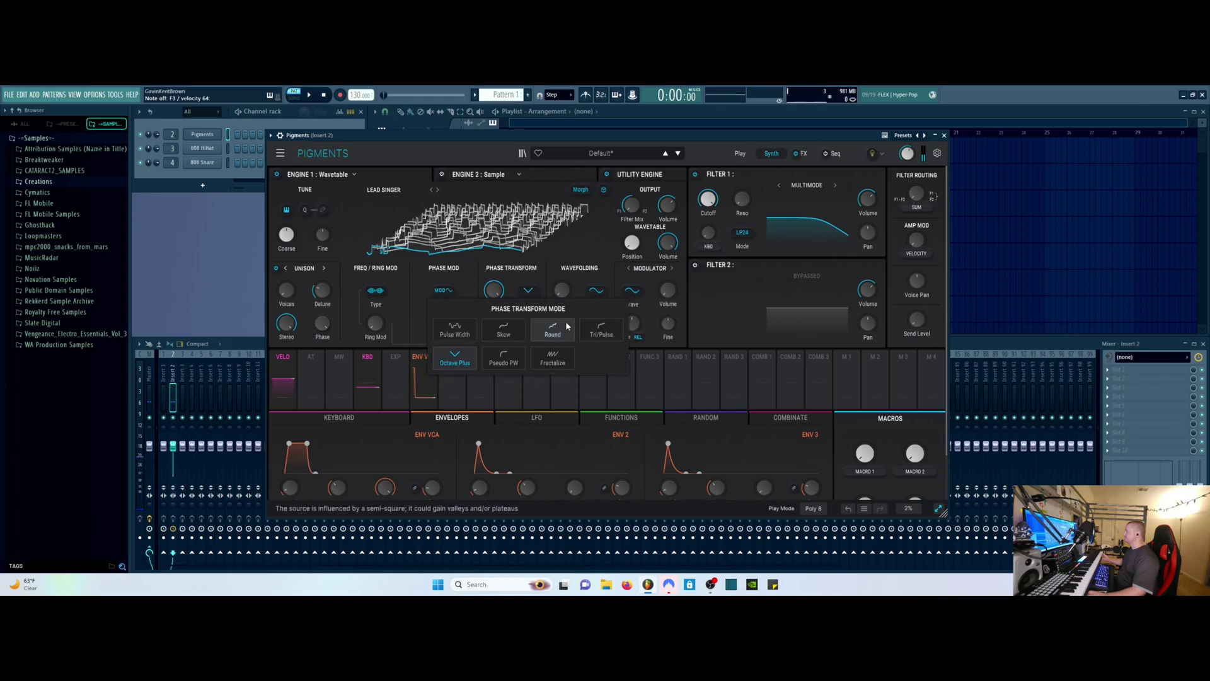
{"action": "left_click", "coordinate": [564, 333]}
{"action": "left_click_drag", "start_coordinate": [494, 292], "coordinate": [505, 284]}
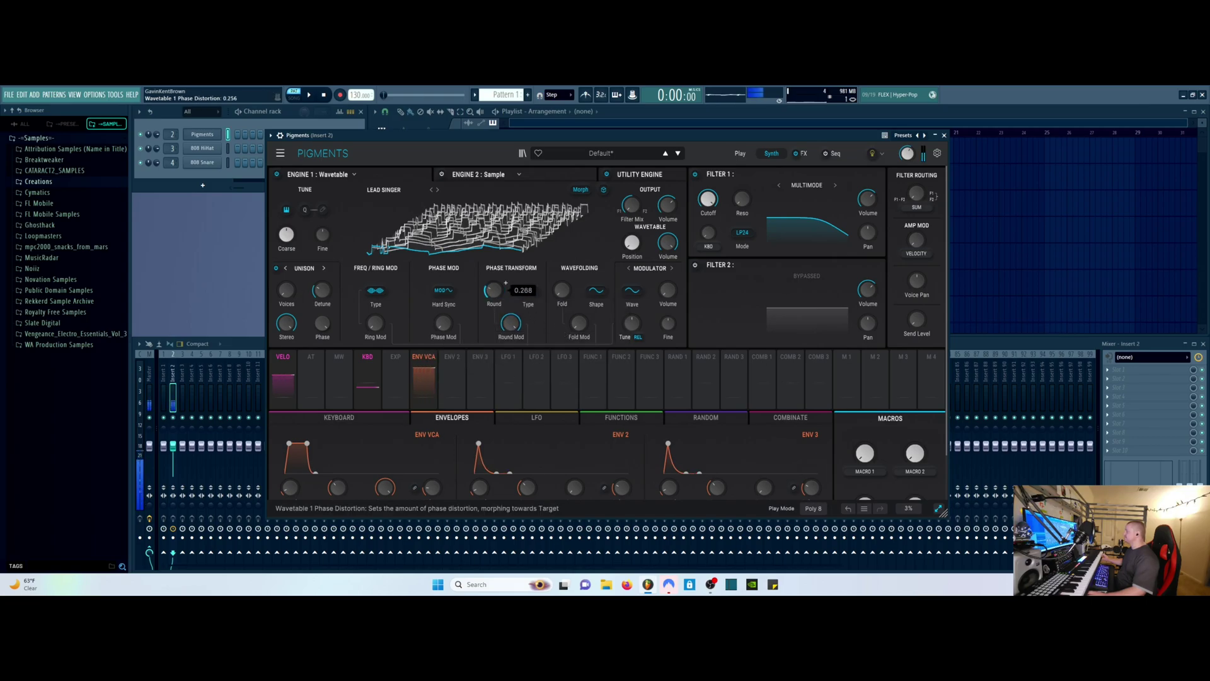
- Switch the phase transform mode to Fractalize and sweep its amount to hear the effect
{"action": "left_click", "coordinate": [535, 291]}
{"action": "left_click", "coordinate": [551, 358]}
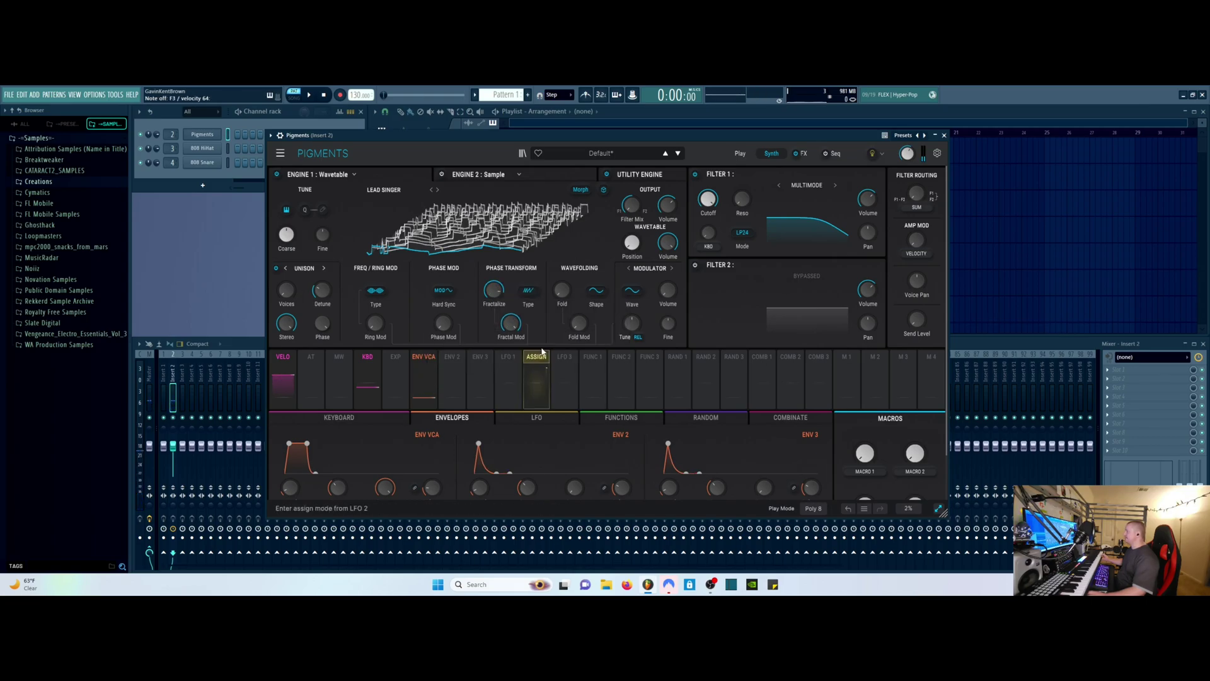
{"action": "left_click_drag", "start_coordinate": [494, 291], "coordinate": [505, 284]}
{"action": "double_click", "coordinate": [498, 287]}
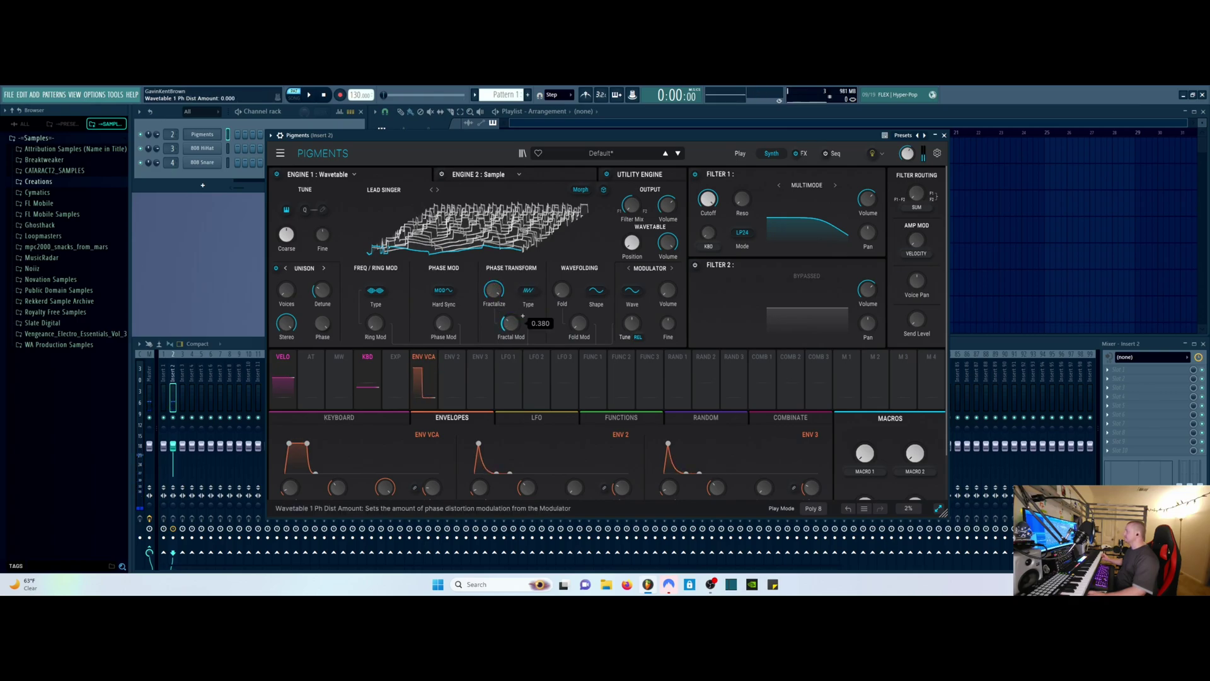
- Raise the wavefolding Fold Mod and Fold amounts and try fold shapes 2 and 3
{"action": "left_click_drag", "start_coordinate": [579, 324], "coordinate": [561, 278]}
{"action": "left_click", "coordinate": [596, 291]}
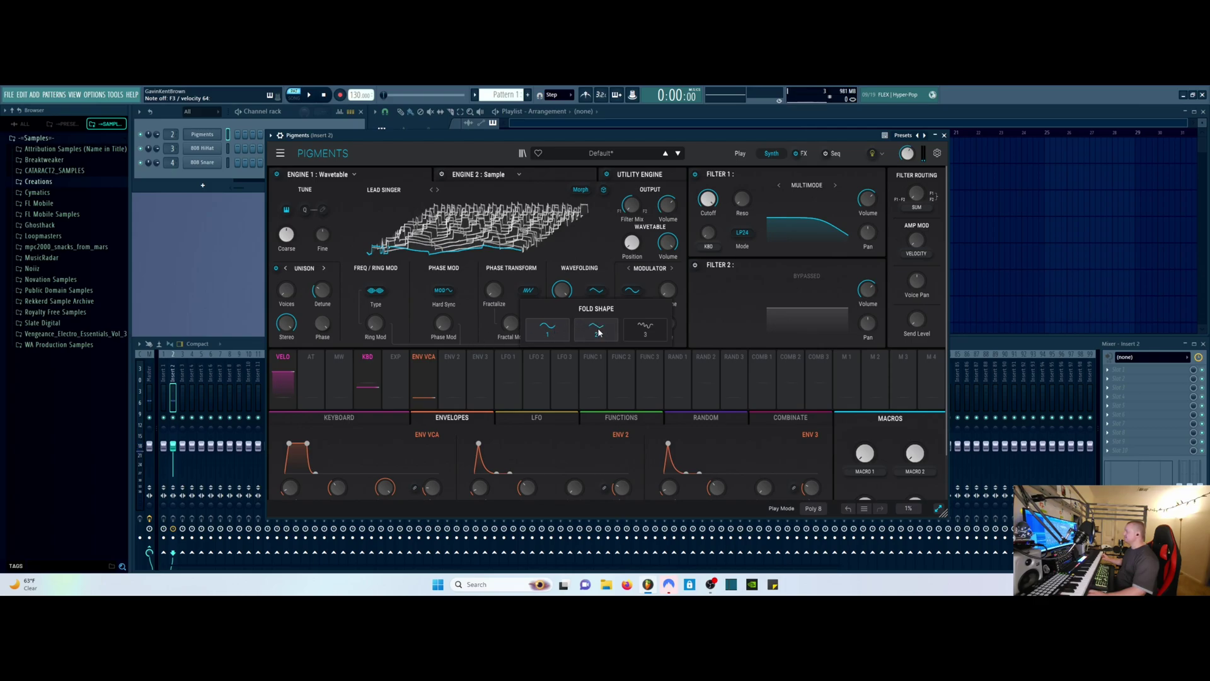
{"action": "left_click", "coordinate": [600, 332]}
{"action": "left_click", "coordinate": [596, 290]}
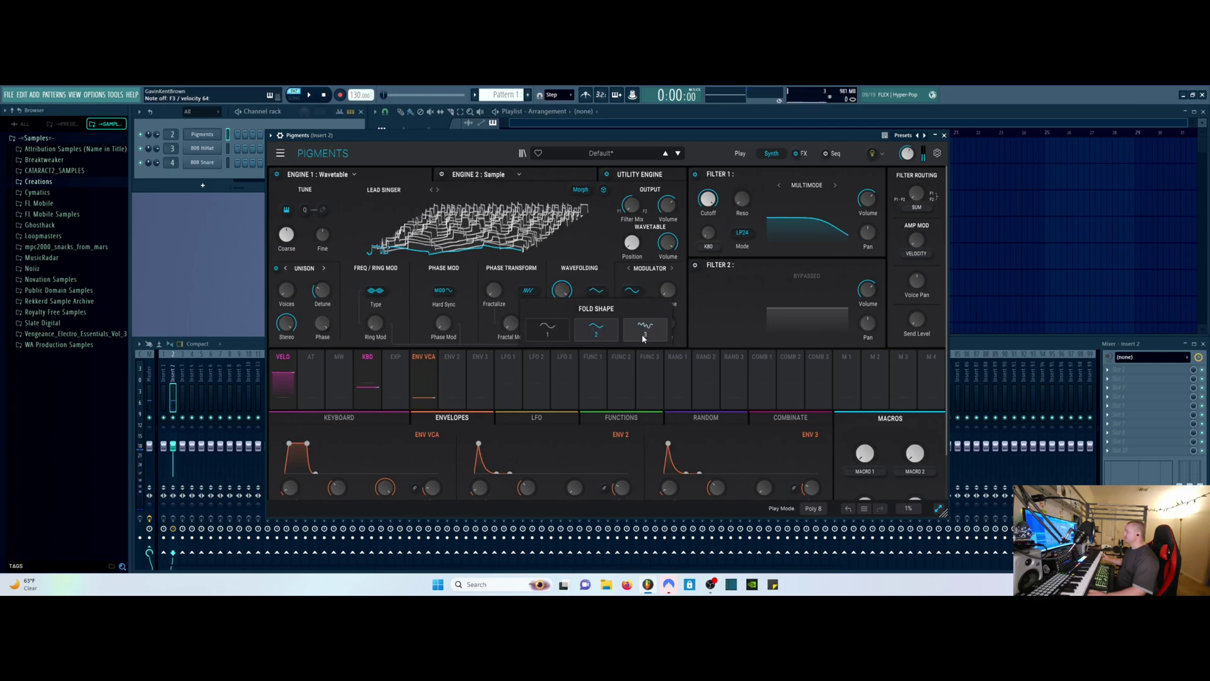
{"action": "left_click", "coordinate": [644, 339]}
{"action": "left_click_drag", "start_coordinate": [573, 283], "coordinate": [574, 268]}
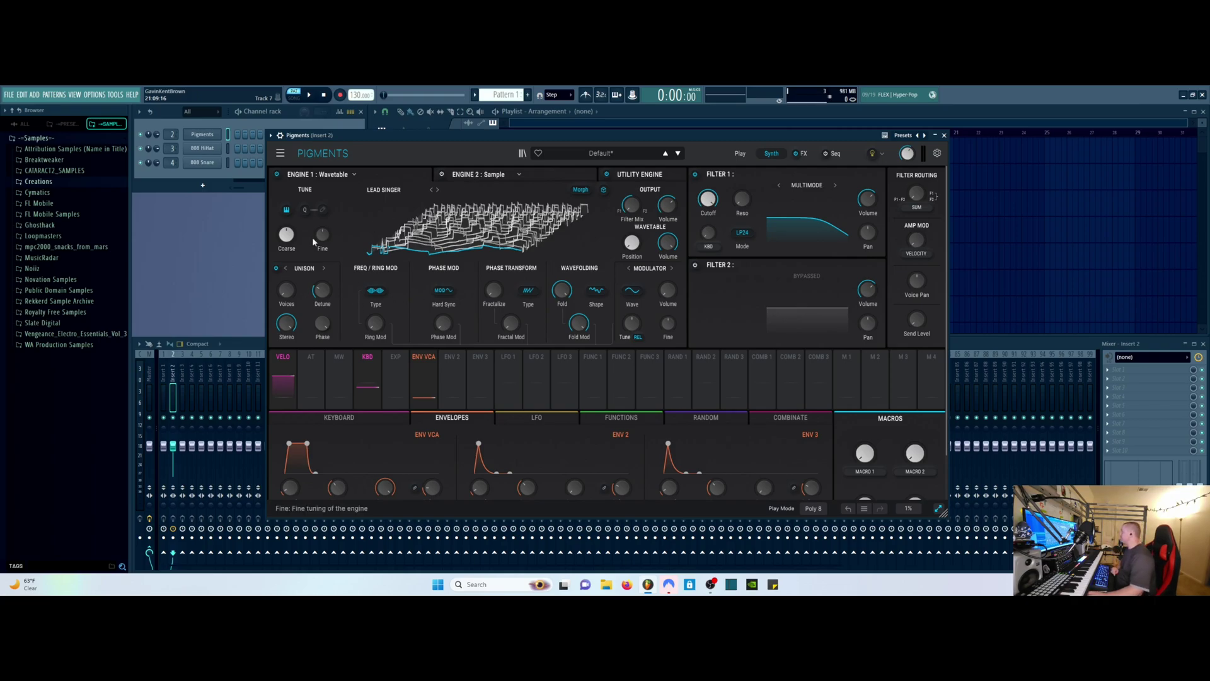
- Raise the unison voices to 8 and sweep the unison detune and phase amounts
{"action": "mouse_move", "coordinate": [291, 295]}
{"action": "left_click_drag", "start_coordinate": [291, 295], "coordinate": [290, 271]}
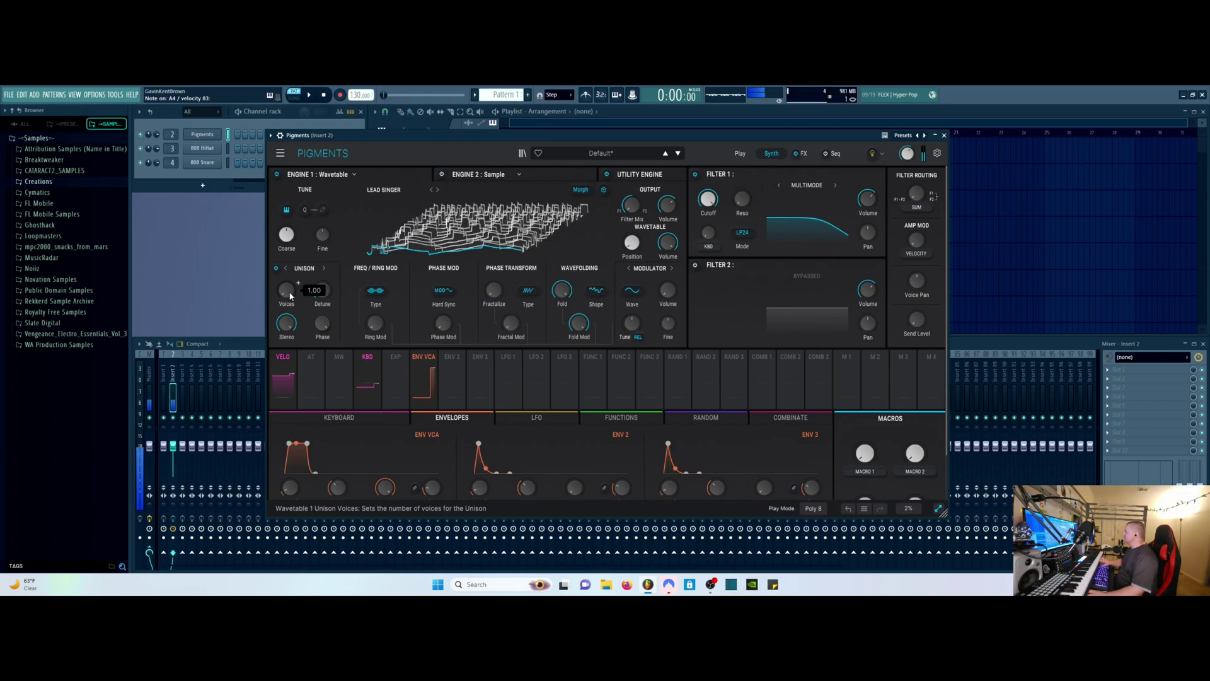
{"action": "left_click_drag", "start_coordinate": [327, 289], "coordinate": [333, 282]}
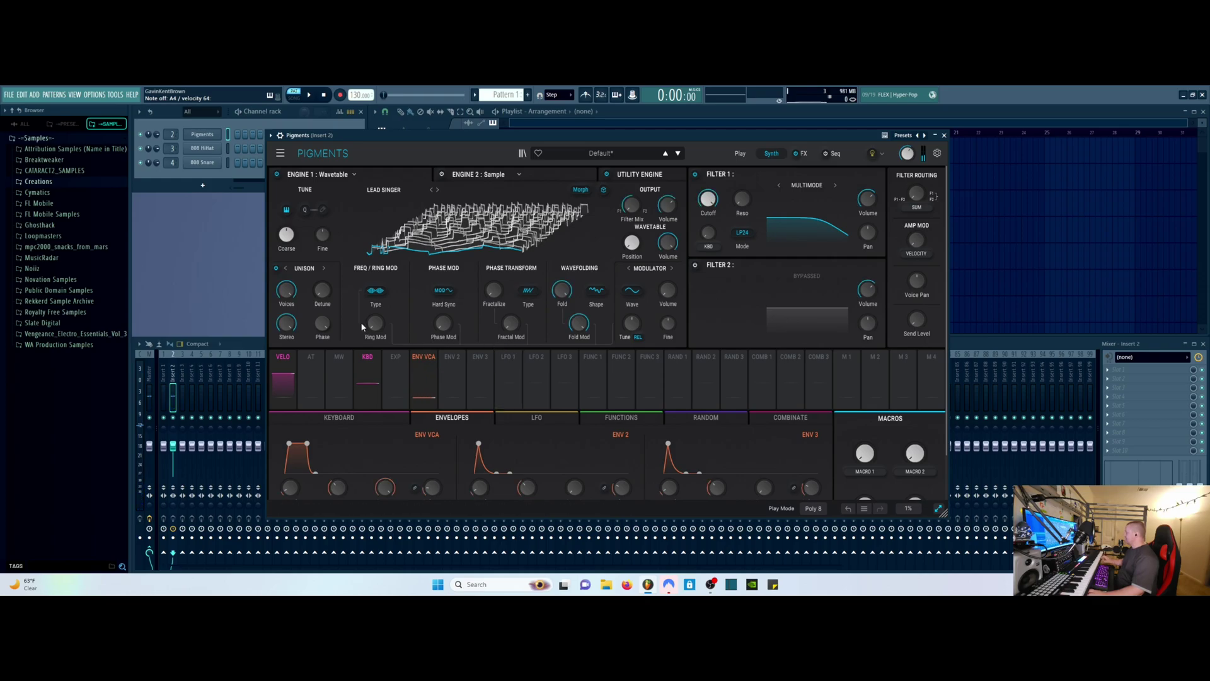
{"action": "left_click_drag", "start_coordinate": [323, 324], "coordinate": [323, 321]}
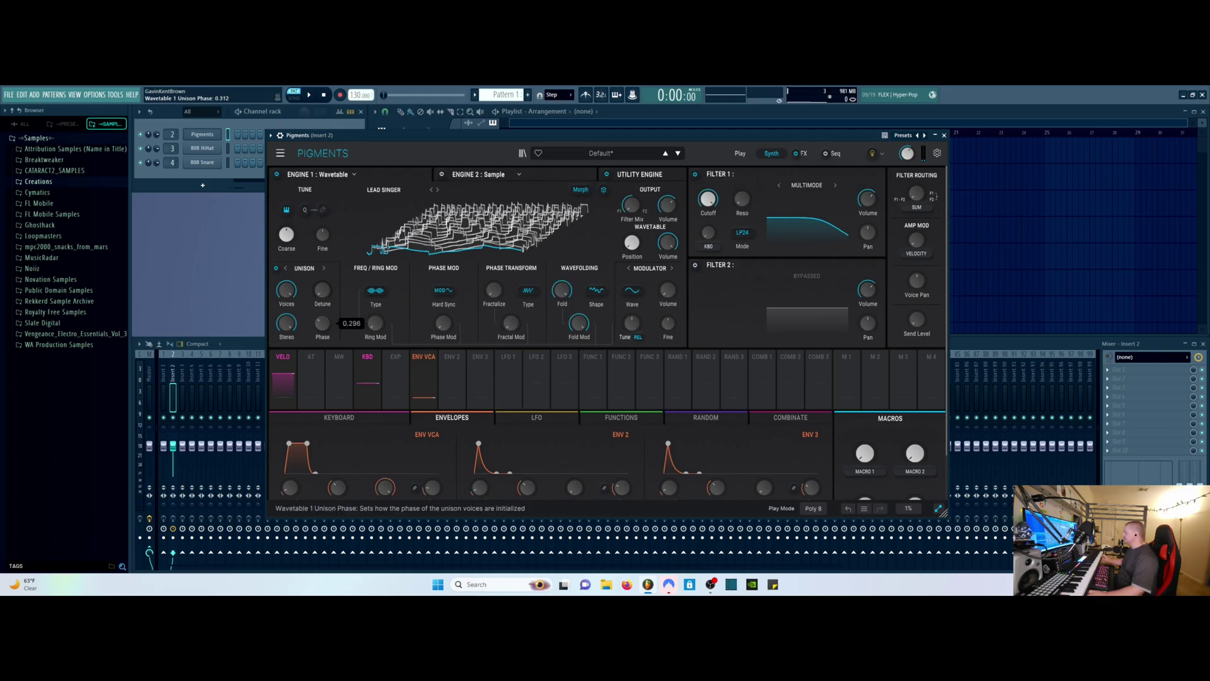
{"action": "left_click_drag", "start_coordinate": [323, 321], "coordinate": [357, 337]}
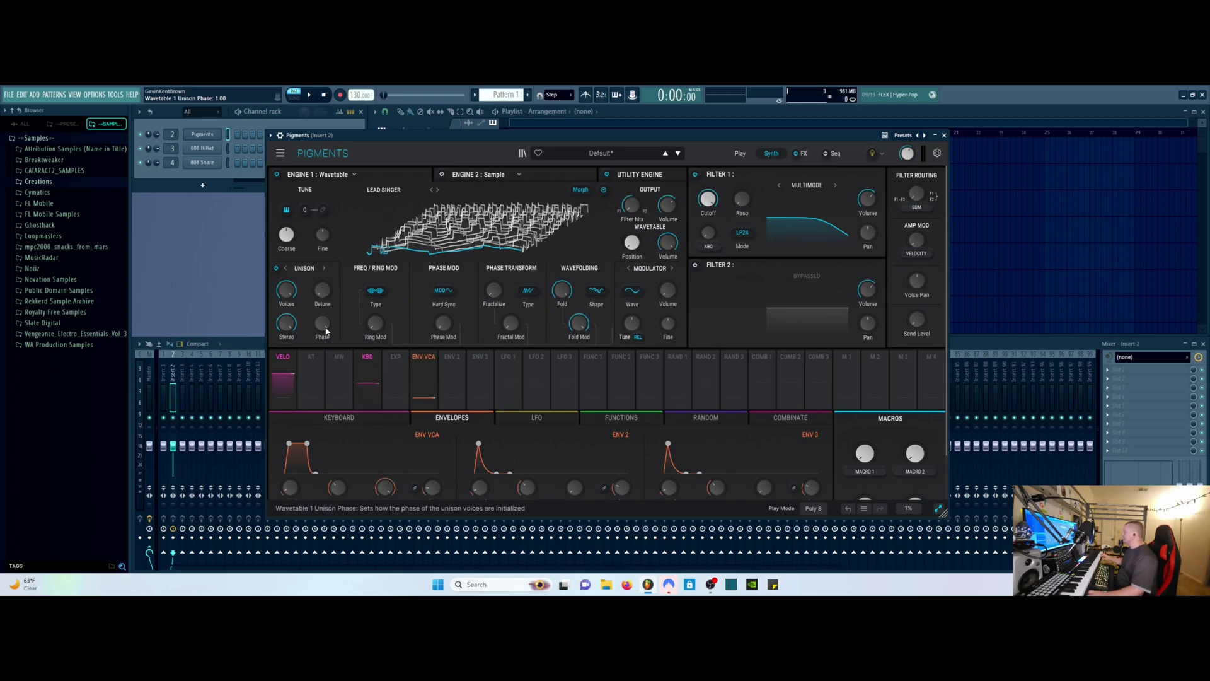
{"action": "mouse_move", "coordinate": [299, 283]}
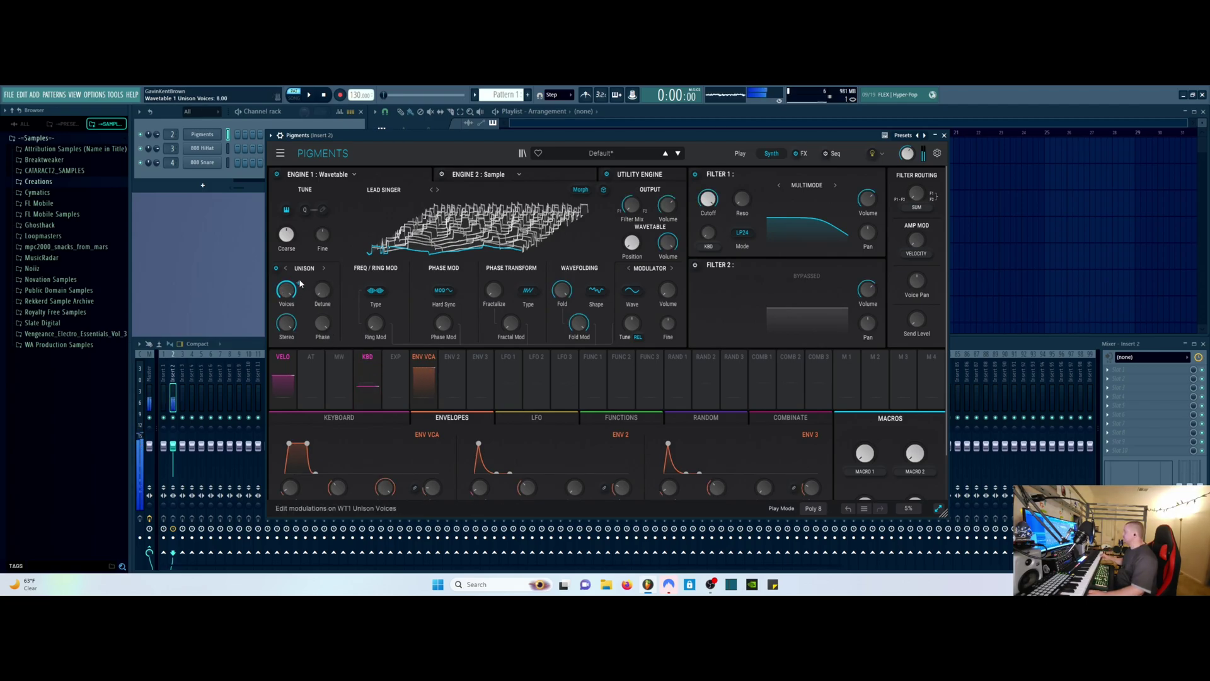
- Try the Chord unison mode with about 3.5 voices and sweep the chord type from Oct through m9 and sus4
{"action": "left_click", "coordinate": [304, 268]}
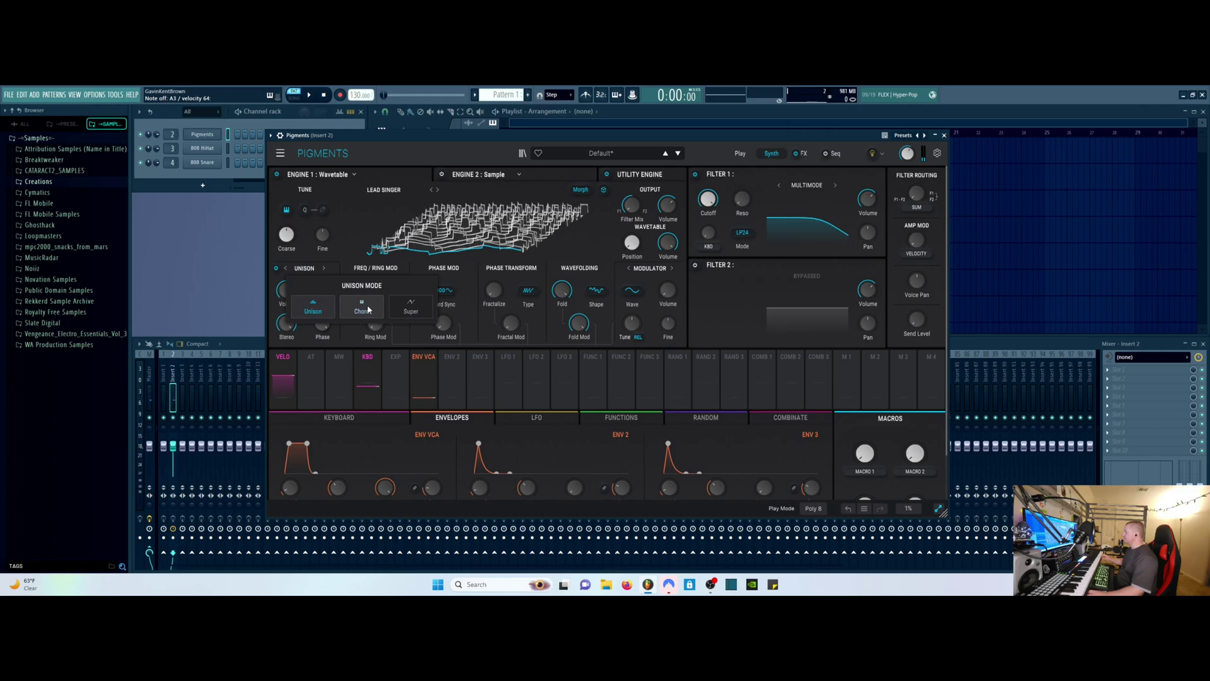
{"action": "left_click", "coordinate": [371, 306]}
{"action": "mouse_move", "coordinate": [283, 285]}
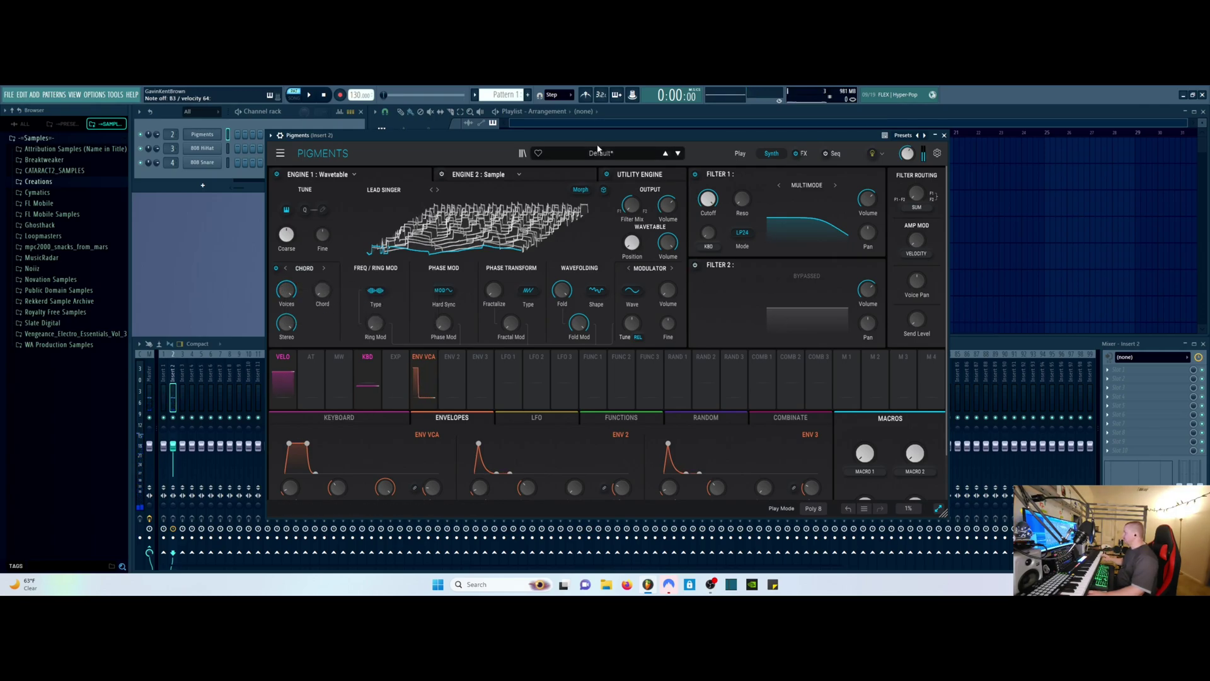
{"action": "scroll", "coordinate": [285, 290], "scroll_direction": "down", "scroll_amount": 5}
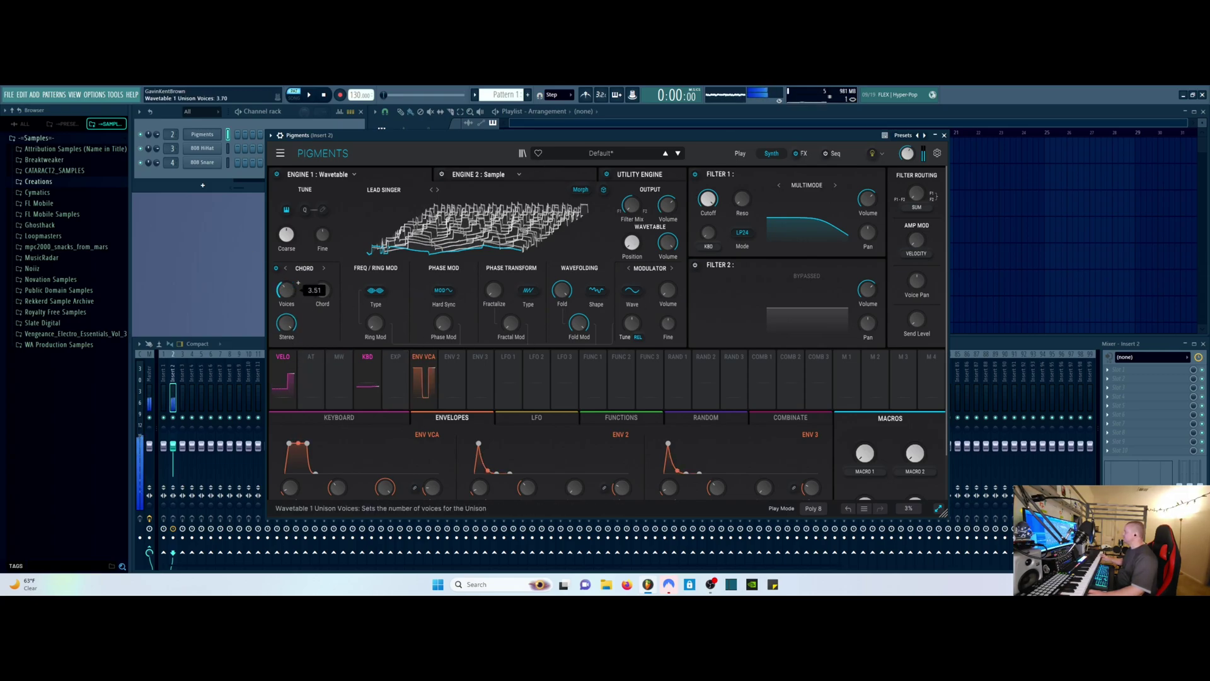
{"action": "left_click", "coordinate": [424, 355]}
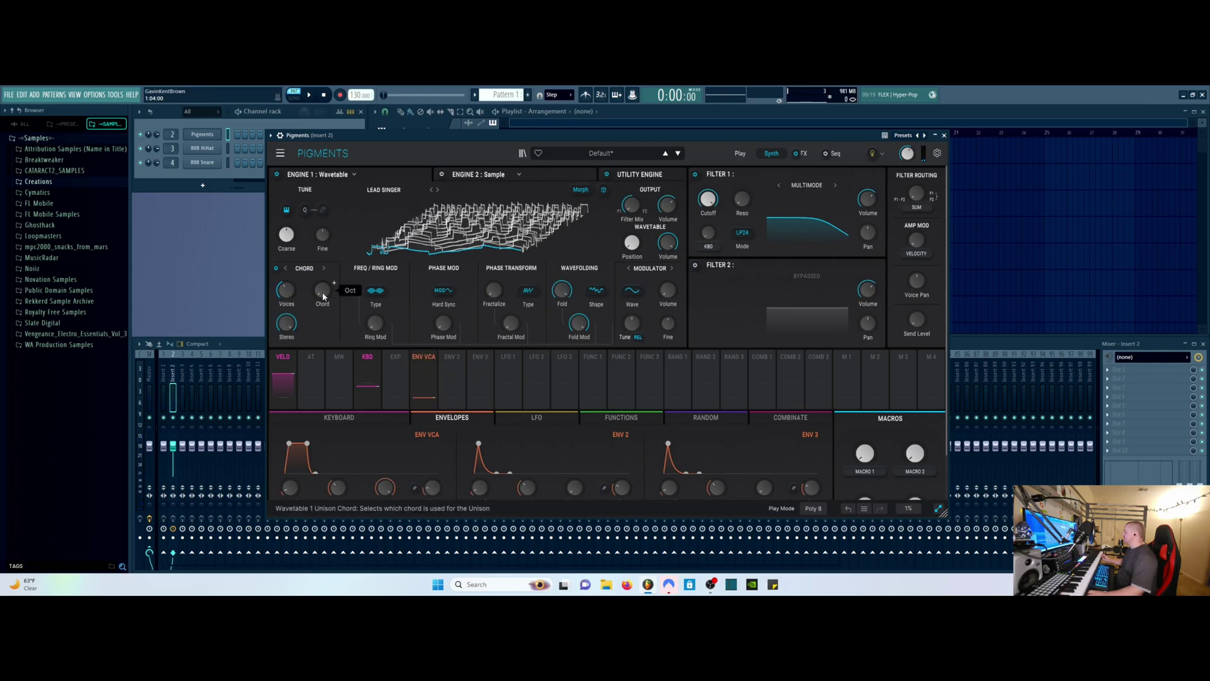
{"action": "scroll", "coordinate": [322, 293], "scroll_direction": "down", "scroll_amount": 3}
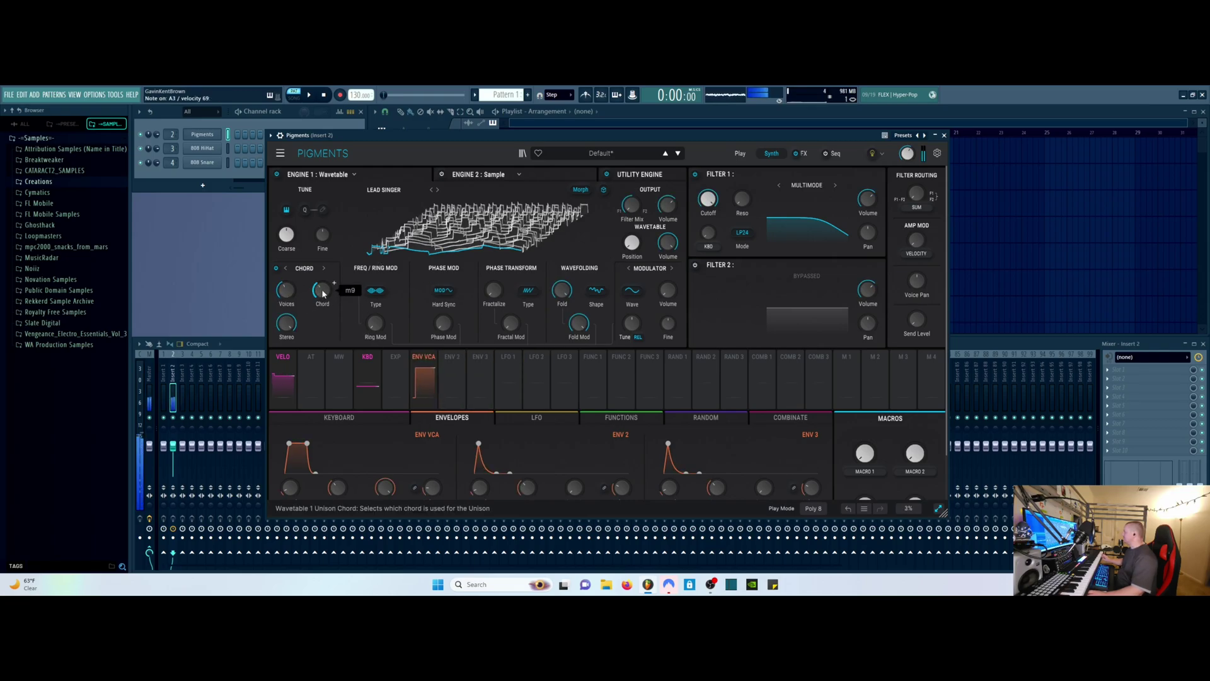
{"action": "scroll", "coordinate": [322, 290], "scroll_direction": "down", "scroll_amount": 1}
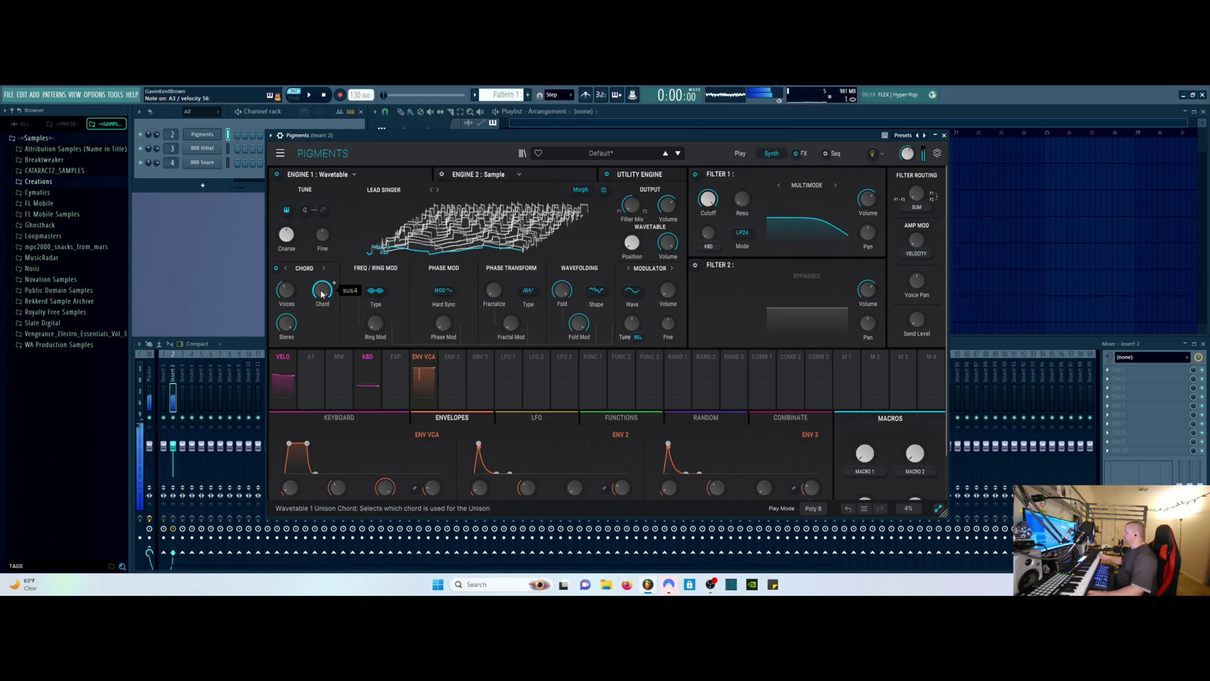
{"action": "scroll", "coordinate": [322, 290], "scroll_direction": "down", "scroll_amount": 1}
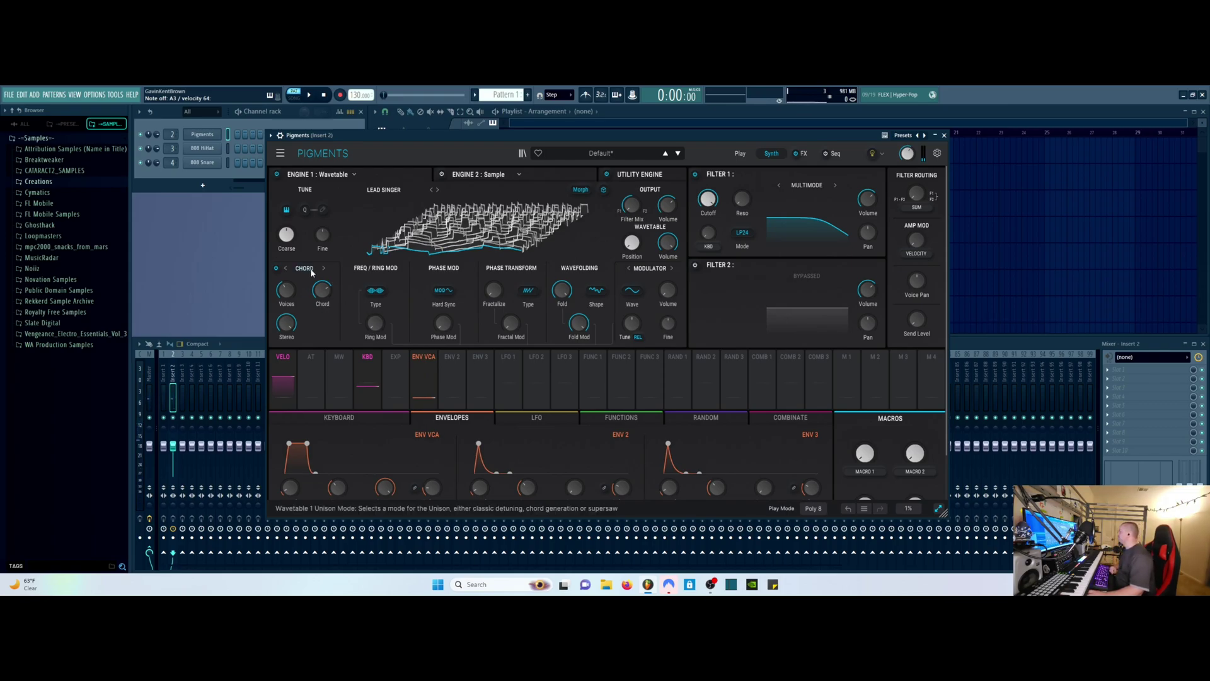
- Set the unison mode to Super, adjust its mix and detune through about 18.5%, and switch unison off
{"action": "left_click", "coordinate": [329, 309]}
{"action": "left_click", "coordinate": [407, 308]}
{"action": "mouse_move", "coordinate": [298, 298]}
{"action": "left_mouse_down"}
{"action": "mouse_move", "coordinate": [299, 271]}
{"action": "mouse_move", "coordinate": [322, 285]}
{"action": "mouse_move", "coordinate": [322, 273]}
{"action": "mouse_move", "coordinate": [322, 298]}
{"action": "left_mouse_up"}
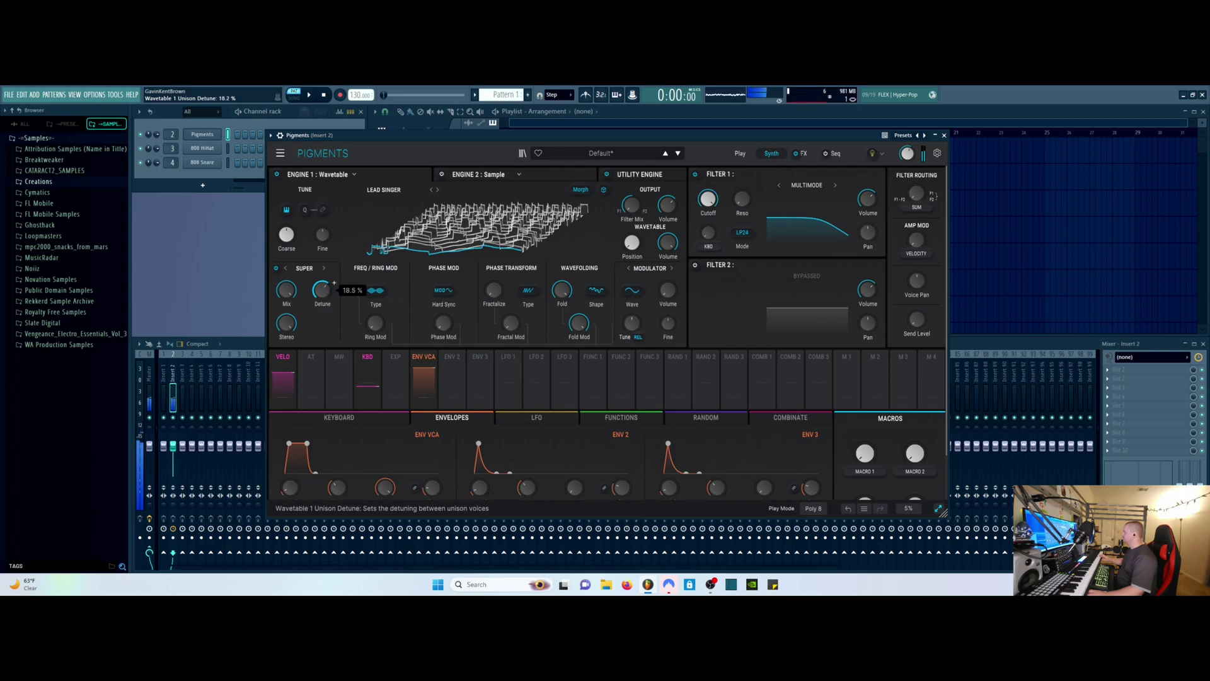
{"action": "left_click", "coordinate": [276, 270]}
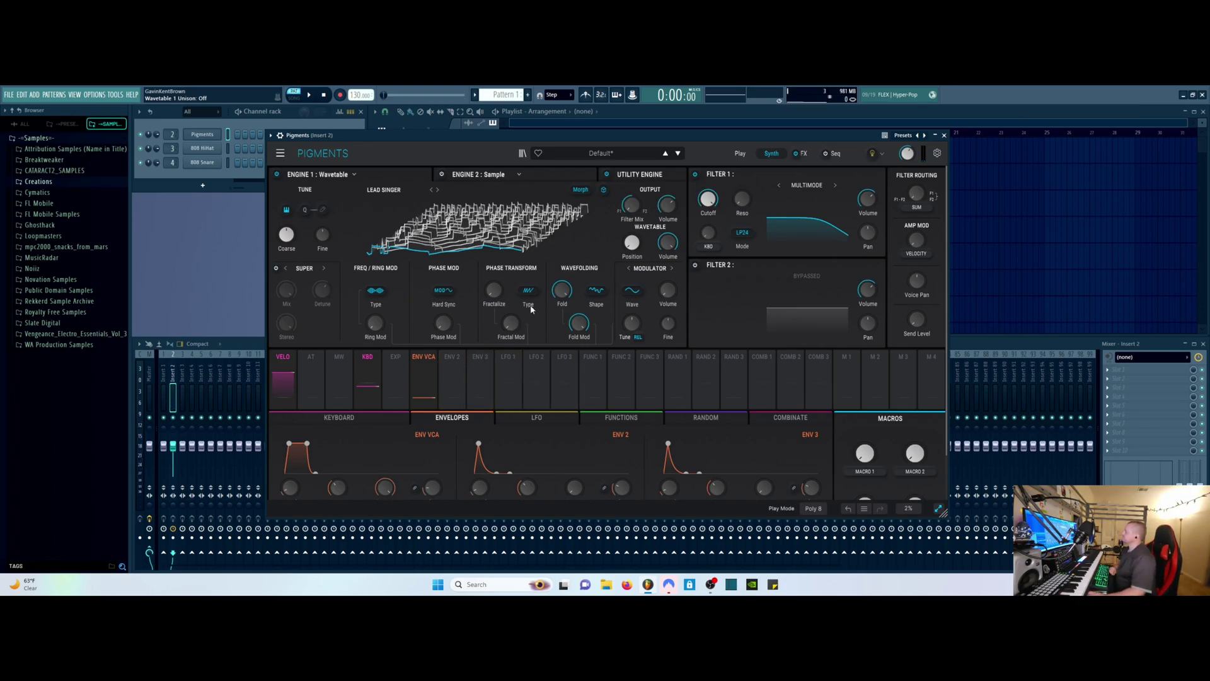
- Change Engine 1 to the Analog type and step through Oscillator 1's waveforms, ending on the square wave
{"action": "left_click", "coordinate": [335, 176]}
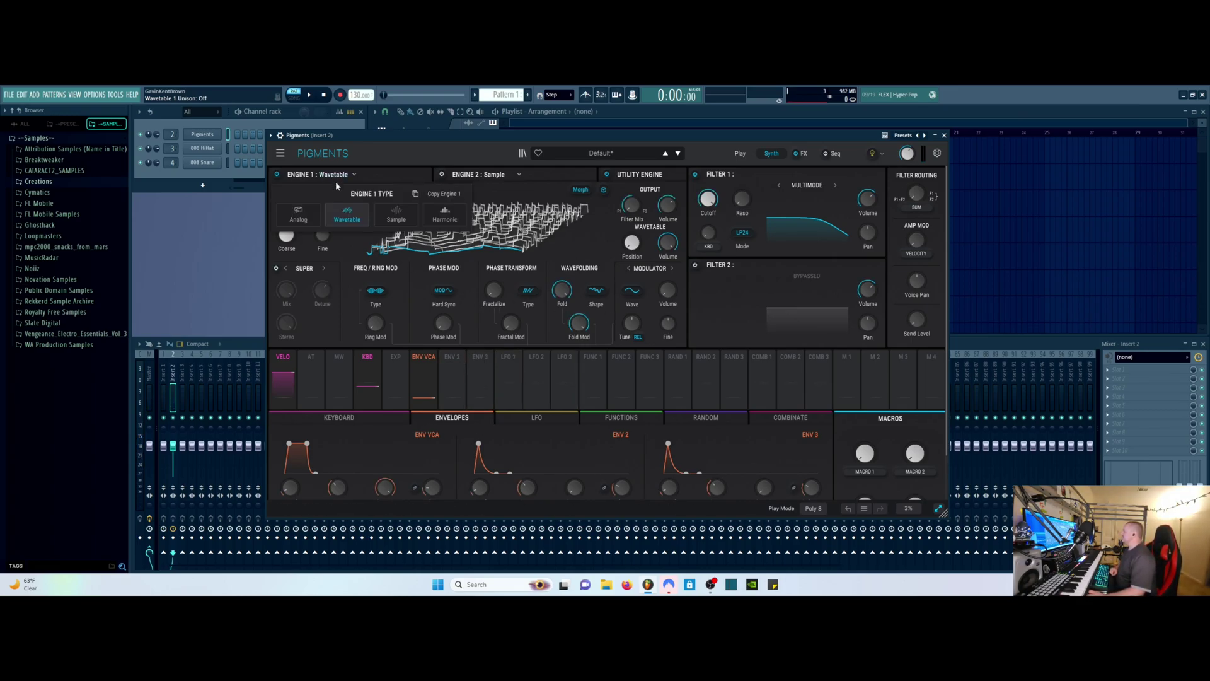
{"action": "left_click", "coordinate": [338, 213]}
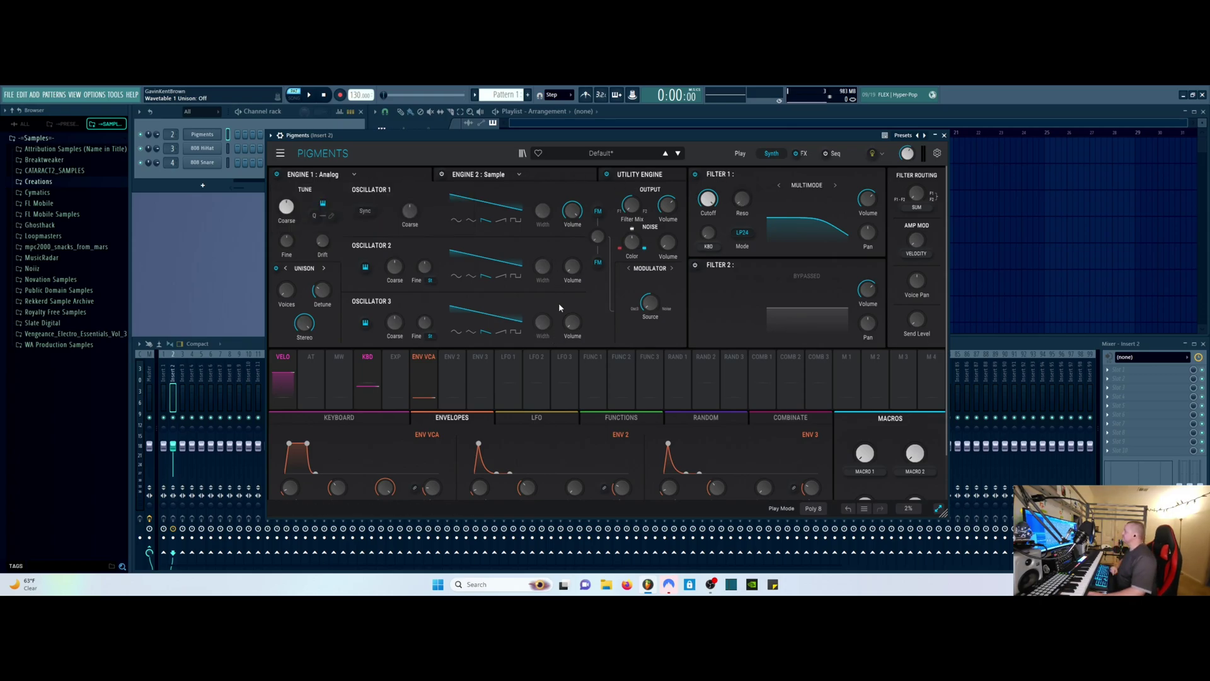
{"action": "left_click", "coordinate": [455, 221]}
{"action": "left_click", "coordinate": [472, 222]}
{"action": "left_click", "coordinate": [486, 222]}
{"action": "left_click", "coordinate": [500, 220]}
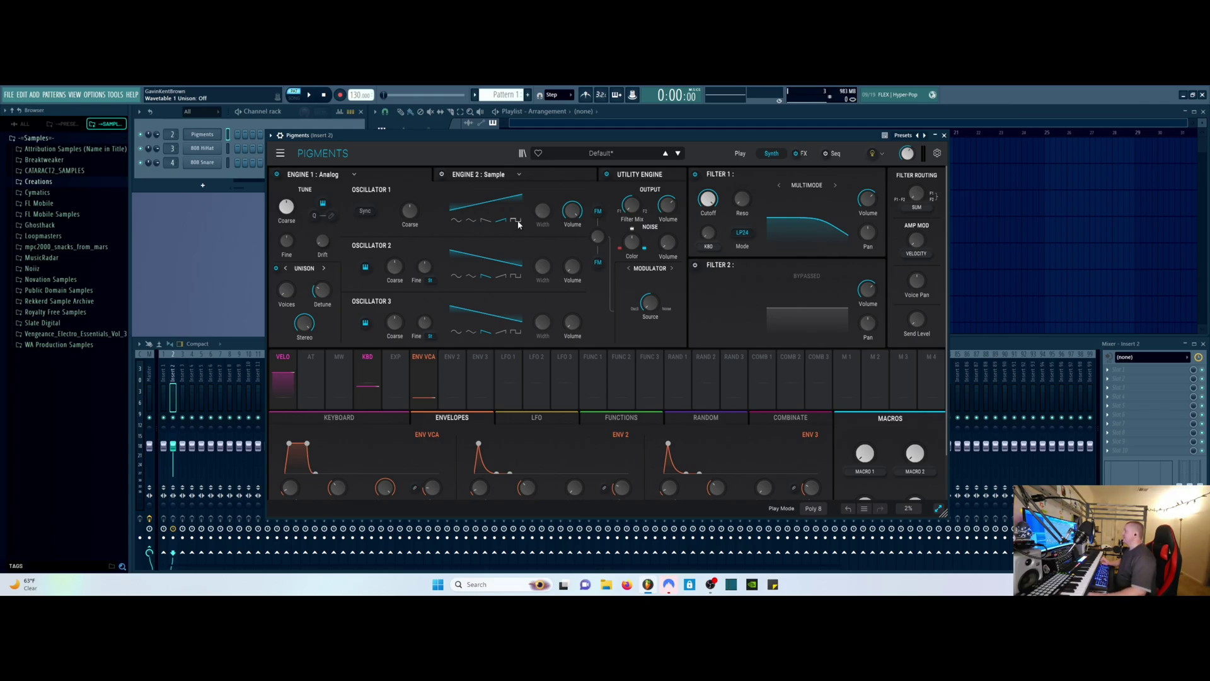
{"action": "left_click", "coordinate": [517, 222]}
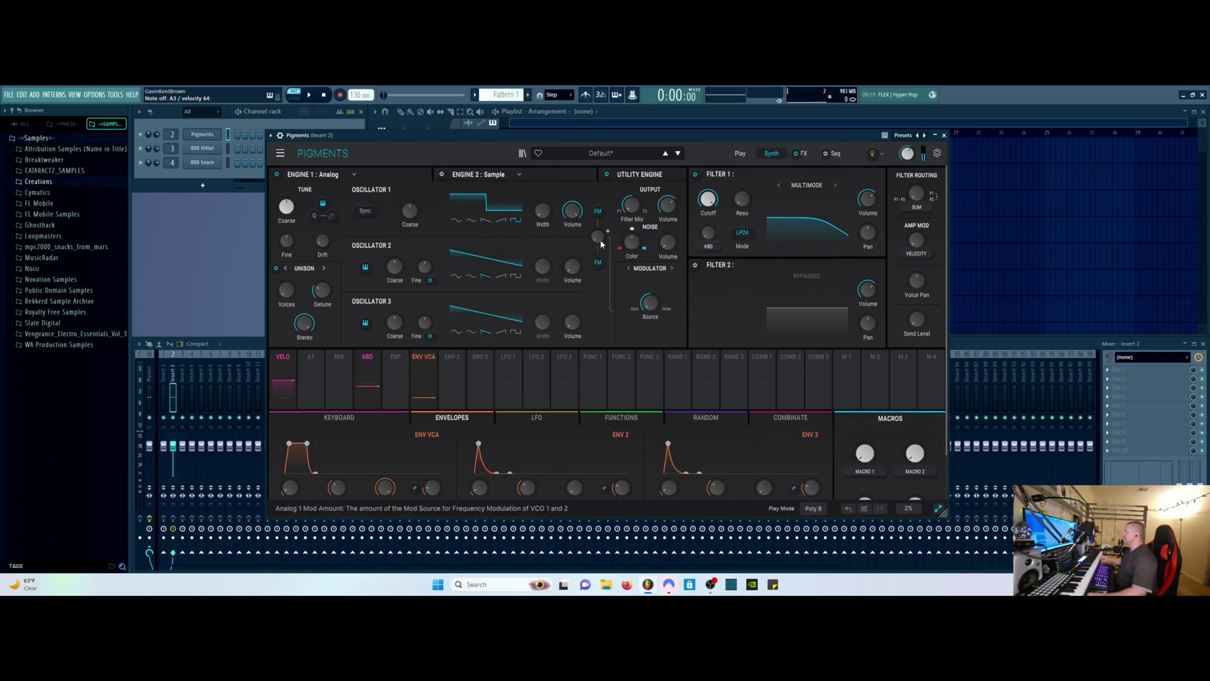
- Try the oscillator FM amount and the noise color up to about 0.95, and return the noise volume to -70 dB
{"action": "left_click_drag", "start_coordinate": [600, 243], "coordinate": [608, 234]}
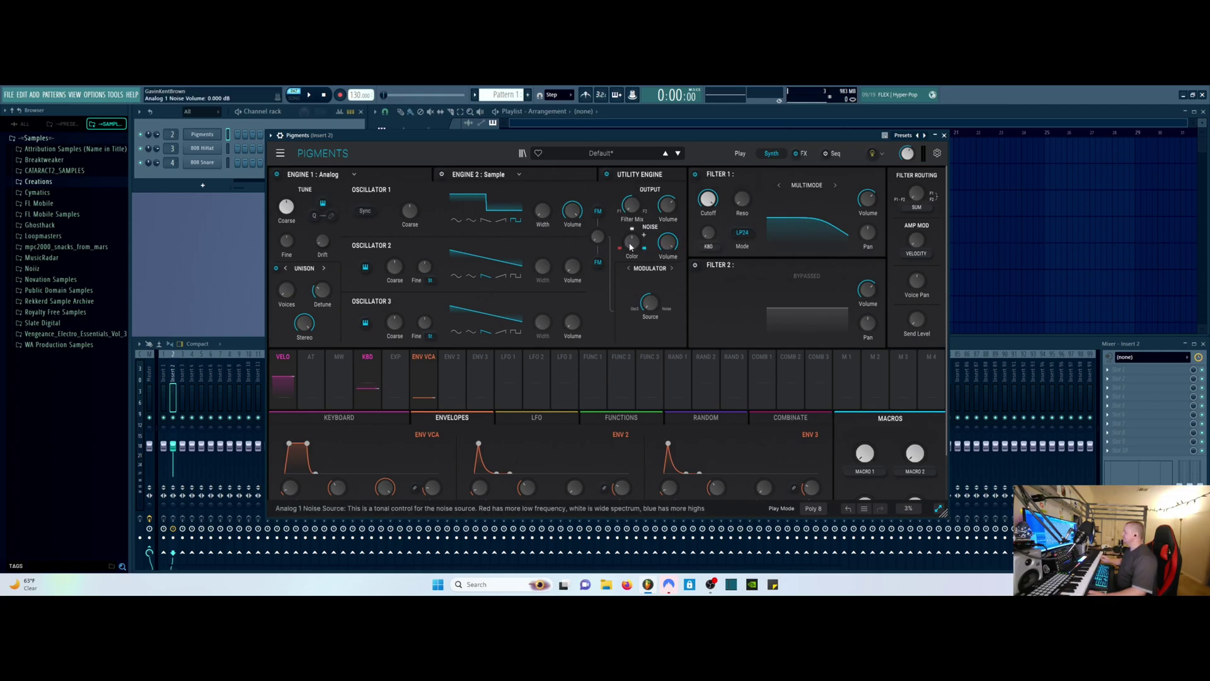
{"action": "left_click_drag", "start_coordinate": [633, 242], "coordinate": [632, 217]}
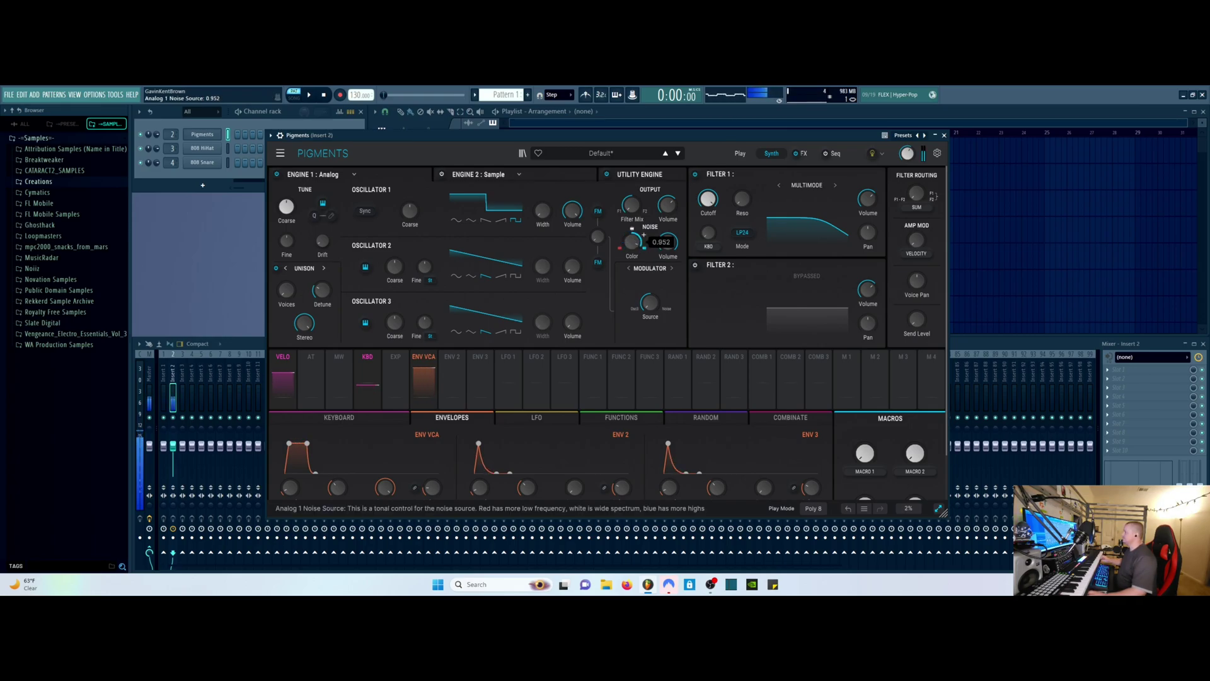
{"action": "double_click", "coordinate": [640, 247]}
{"action": "left_click_drag", "start_coordinate": [639, 250], "coordinate": [665, 264]}
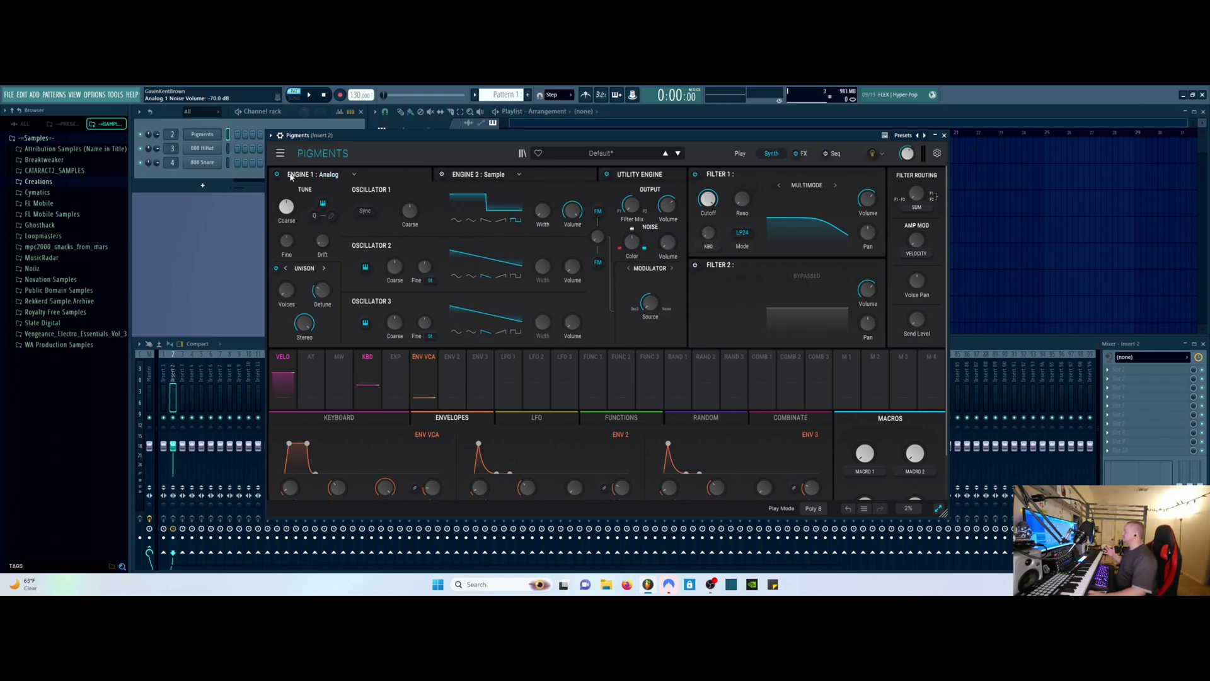
- Turn on Engine 2 in Sample mode and look through the sample browser for slot A
{"action": "left_click", "coordinate": [554, 175]}
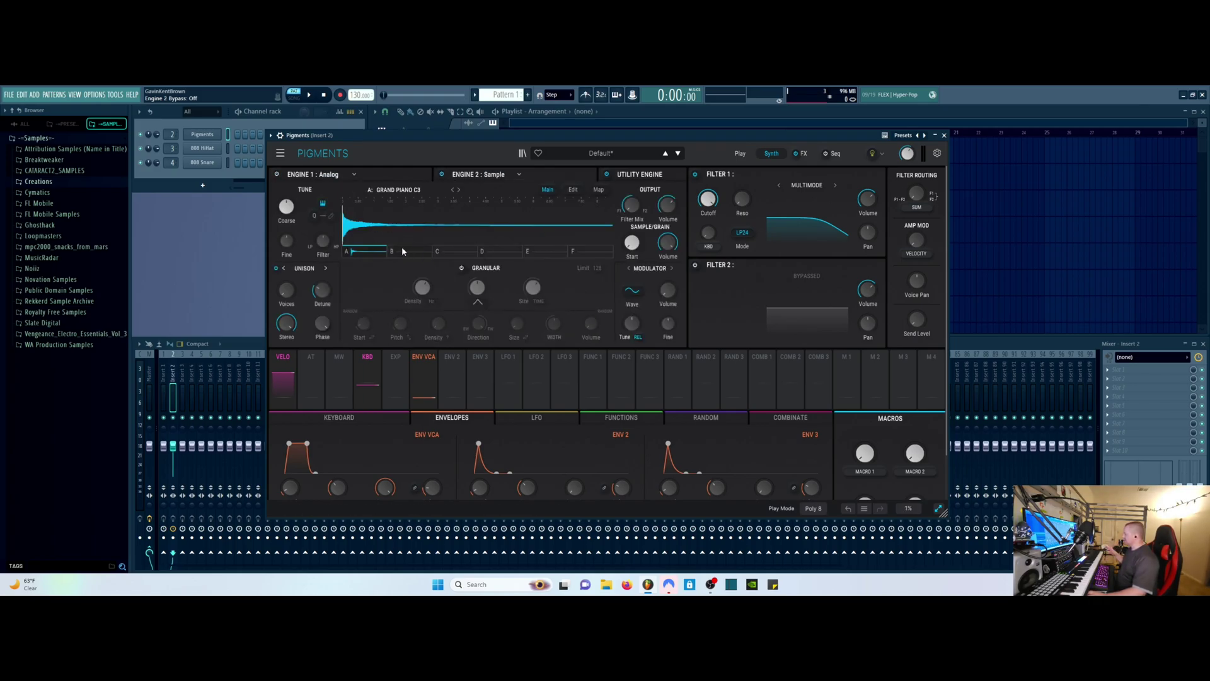
{"action": "left_click", "coordinate": [408, 195]}
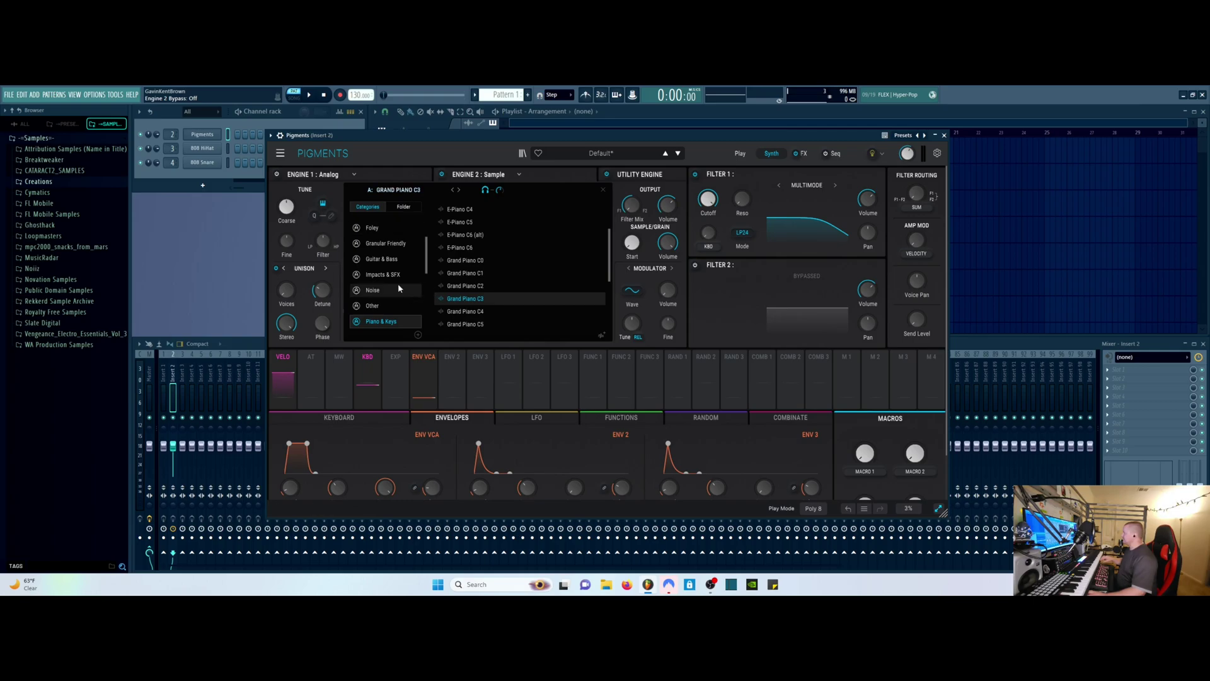
{"action": "left_click", "coordinate": [602, 190]}
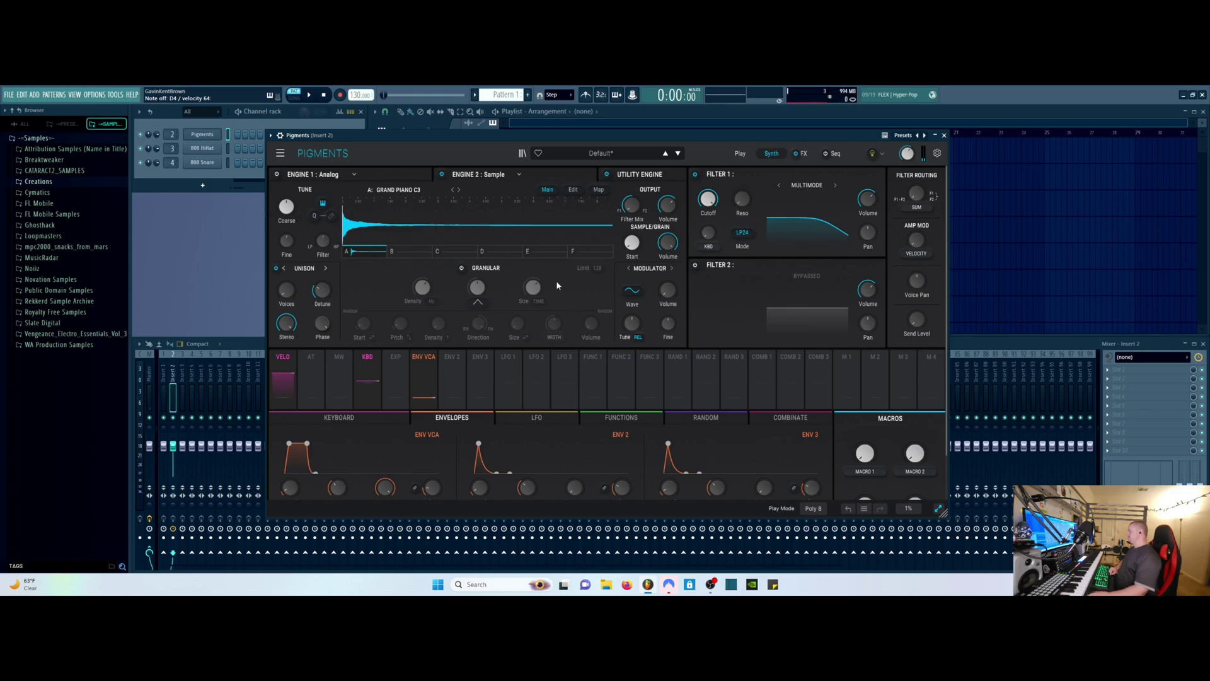
{"action": "left_click", "coordinate": [404, 190]}
{"action": "left_click", "coordinate": [425, 214]}
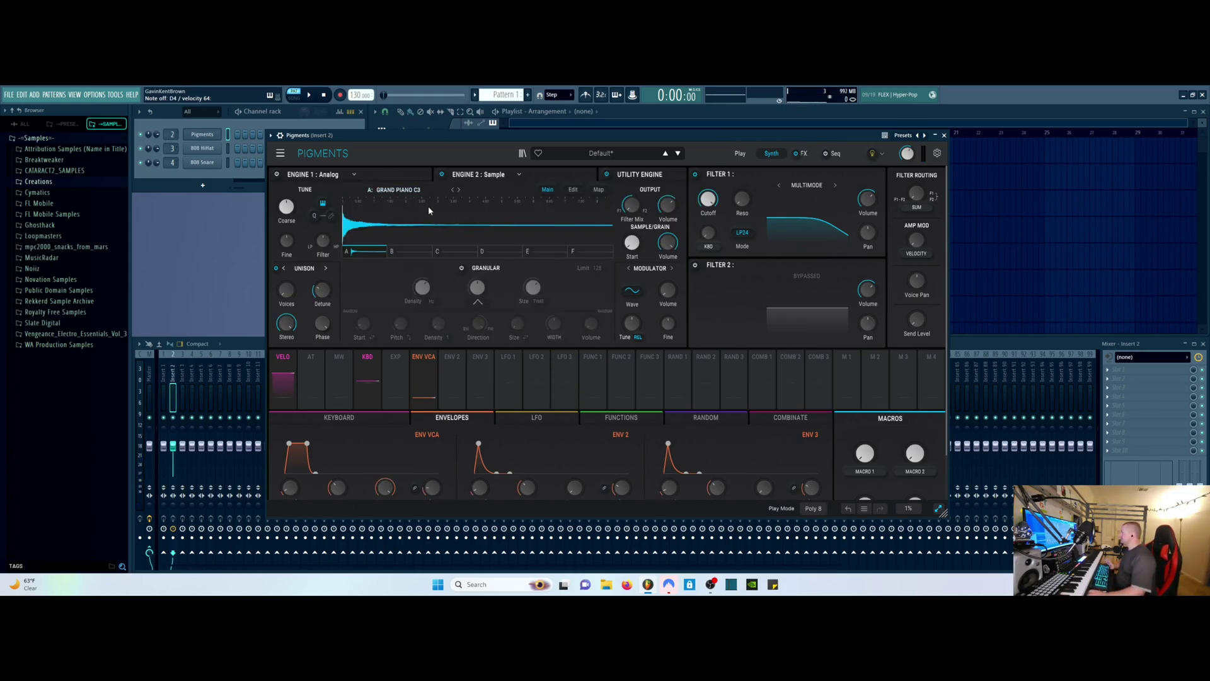
- Load the Flute Comb sample from the Granular Friendly category into Engine 2's slot B
{"action": "left_click", "coordinate": [418, 252]}
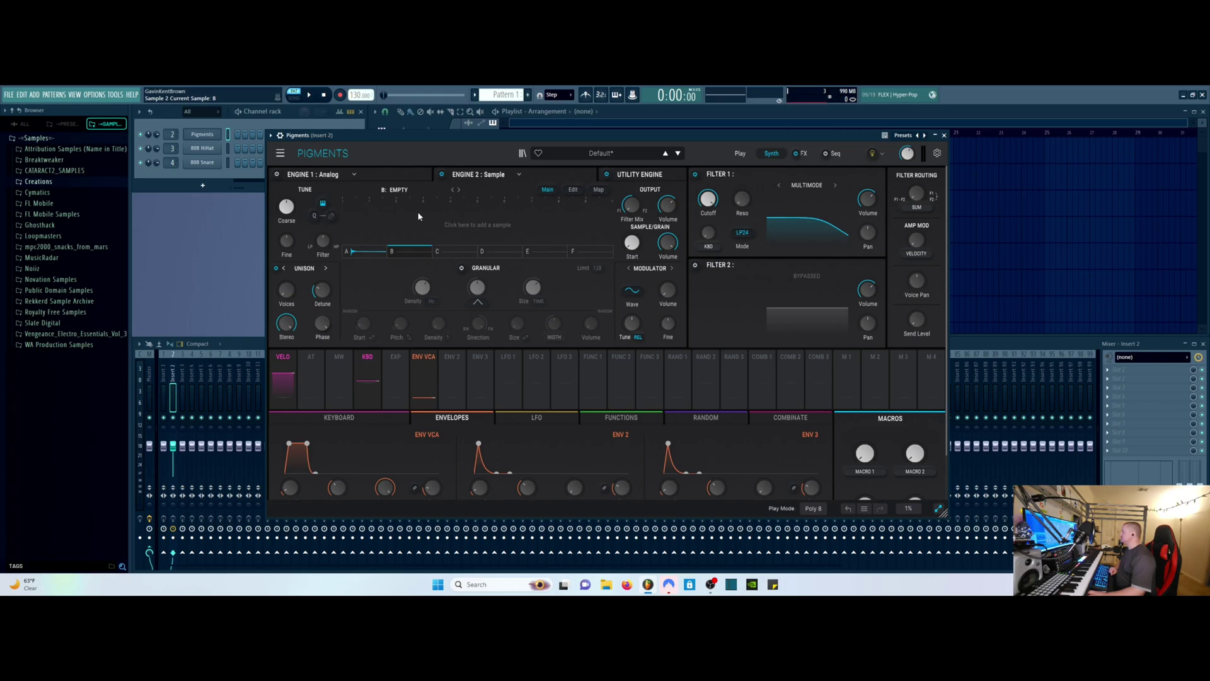
{"action": "left_click", "coordinate": [406, 194]}
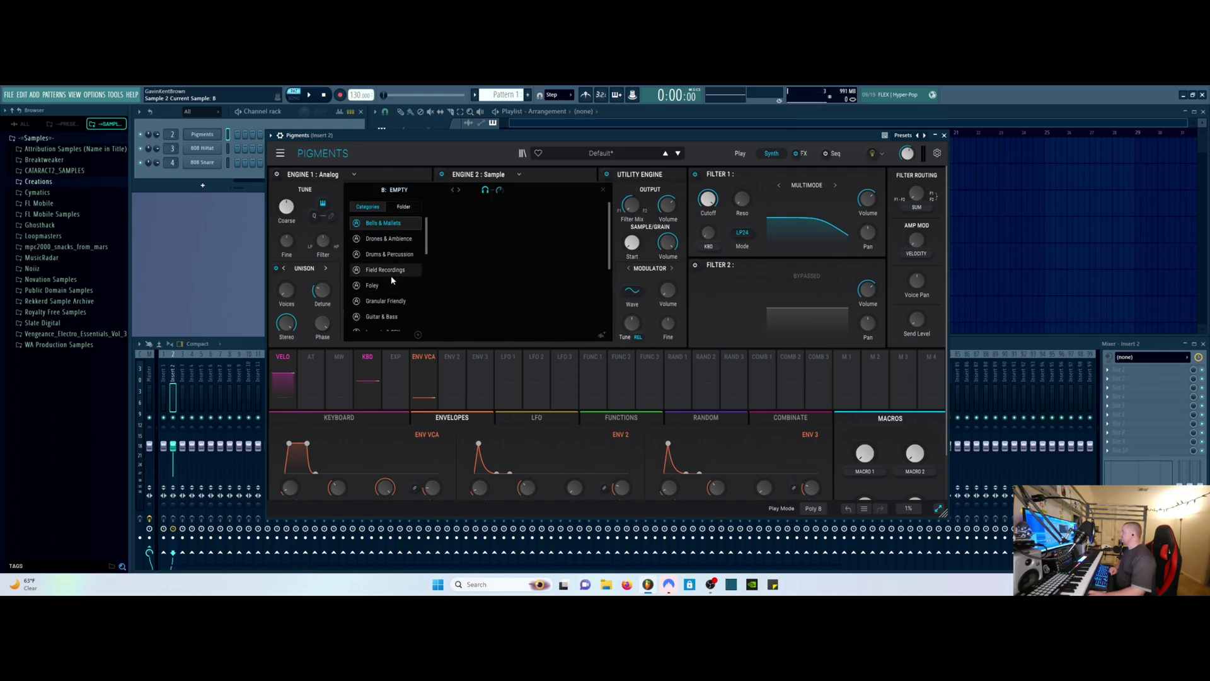
{"action": "left_click", "coordinate": [388, 302]}
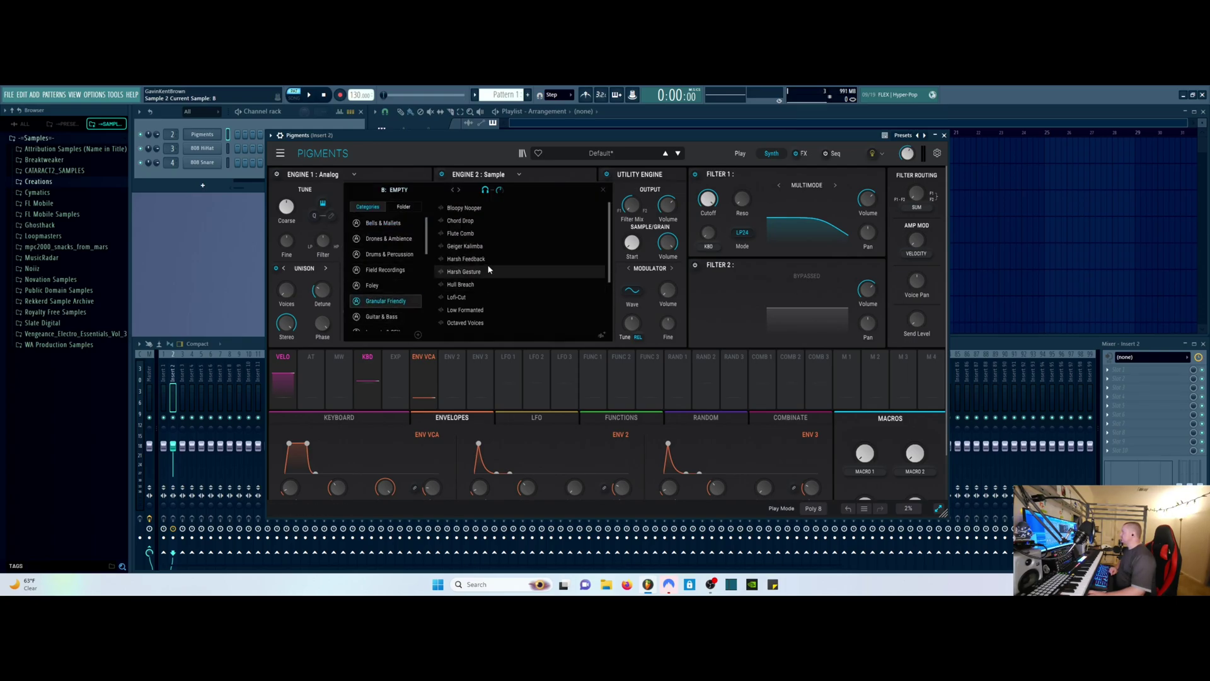
{"action": "double_click", "coordinate": [469, 234]}
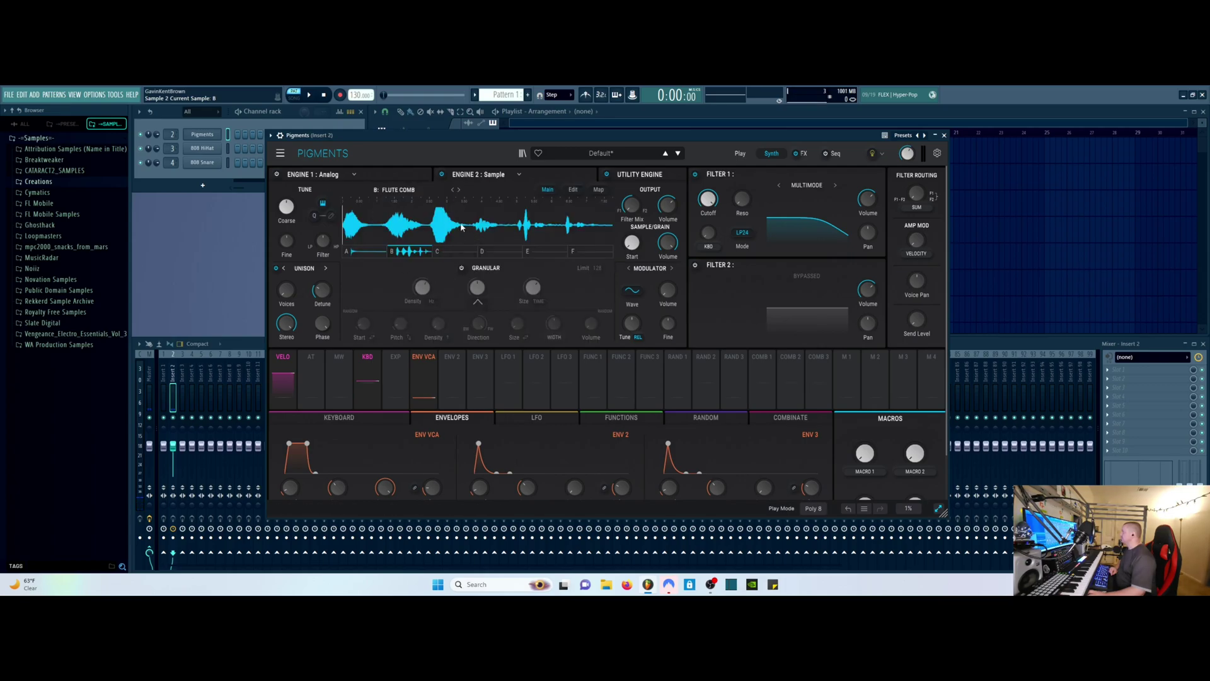
- Load the Hull Breach sample into Engine 2's slot C and reselect slot A
{"action": "double_click", "coordinate": [460, 250]}
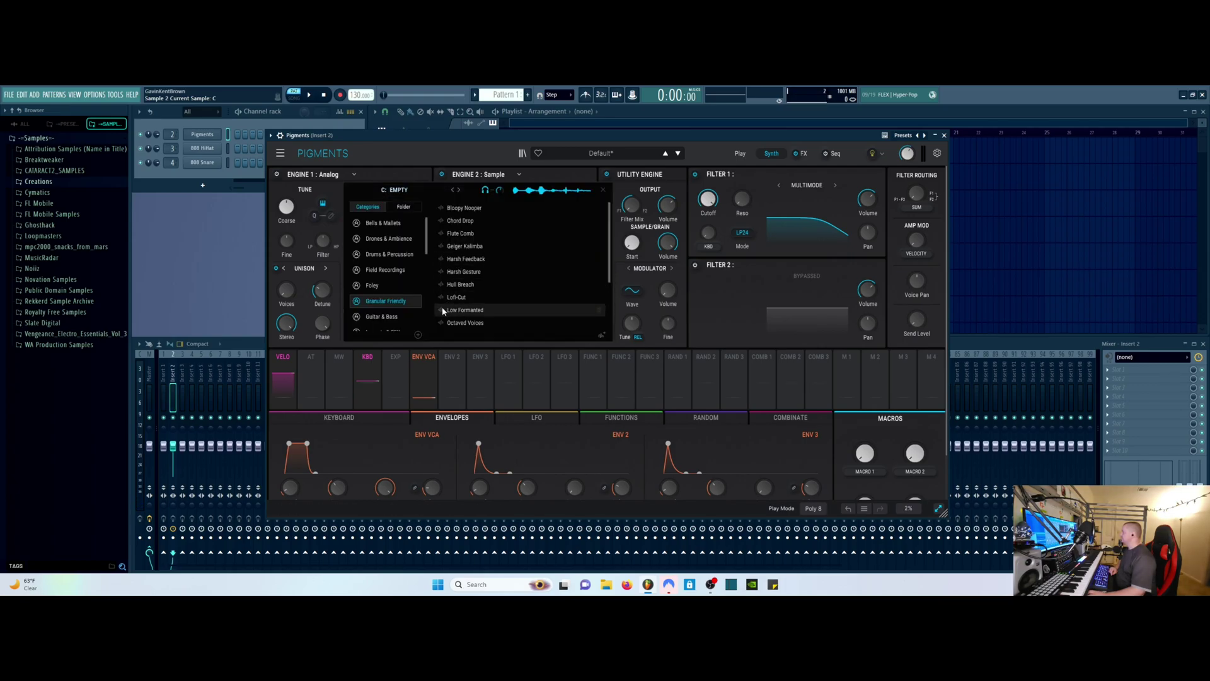
{"action": "double_click", "coordinate": [463, 285]}
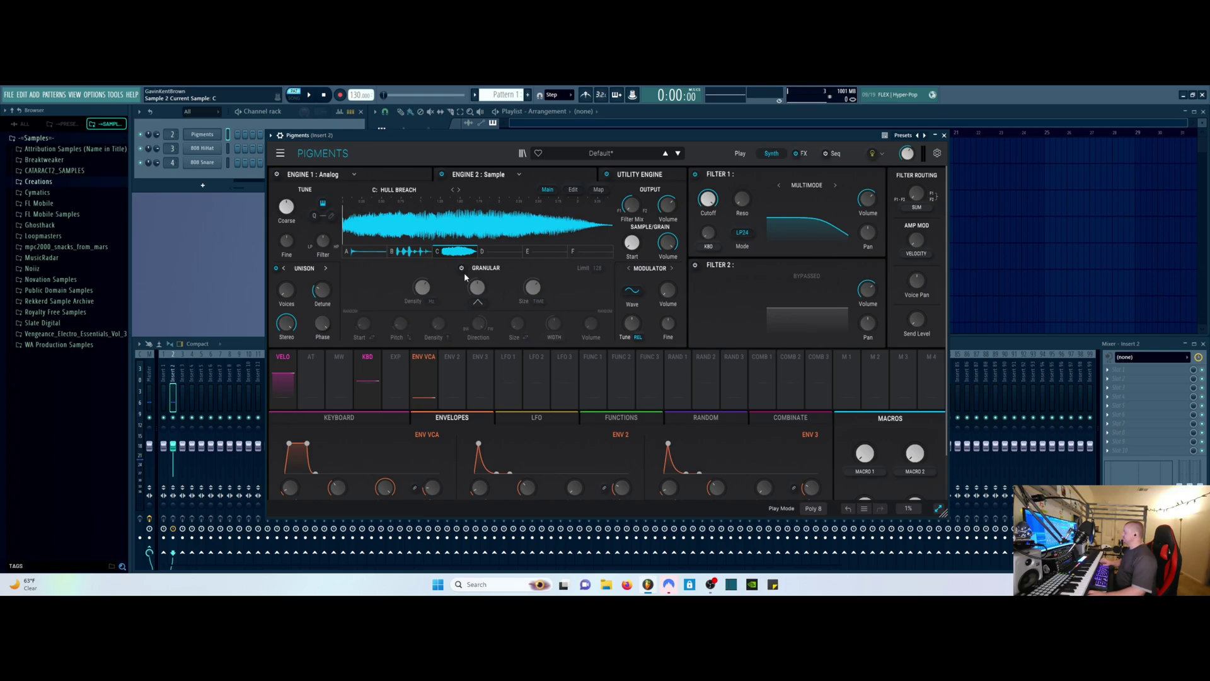
{"action": "left_click", "coordinate": [366, 255]}
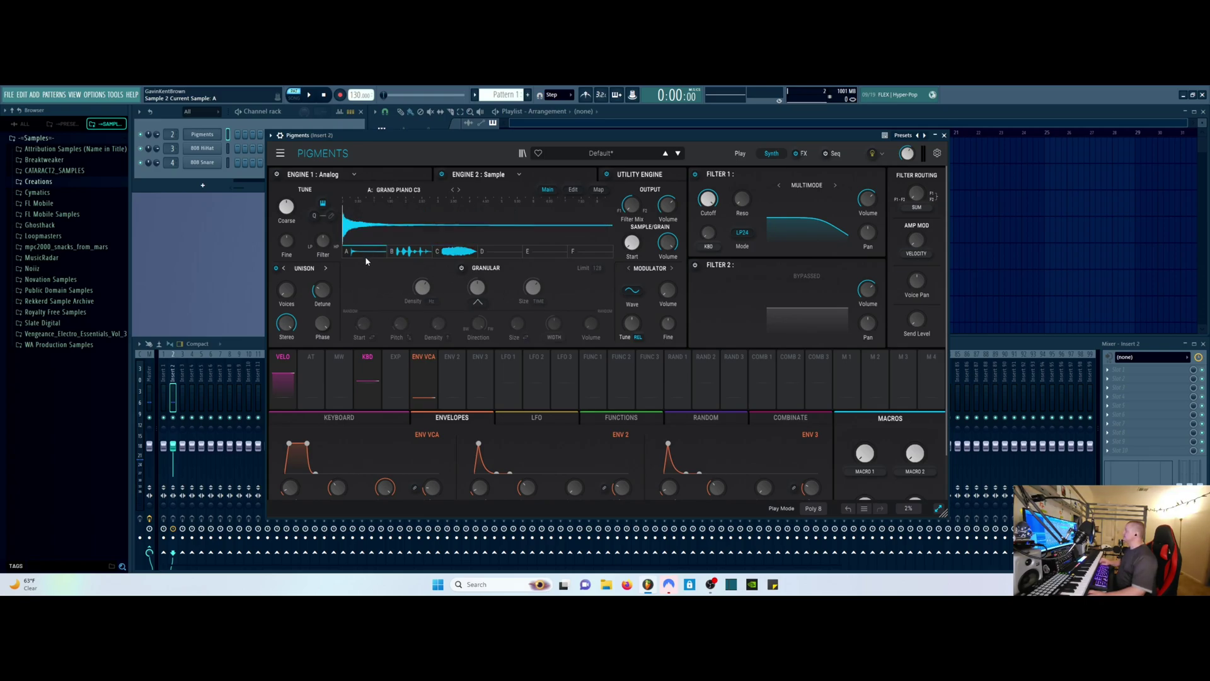
- Reselect sample slot C in Engine 2 and try the Key Map and Key/Velo Map modes of the sample map
{"action": "left_click", "coordinate": [407, 254]}
{"action": "left_click", "coordinate": [439, 252]}
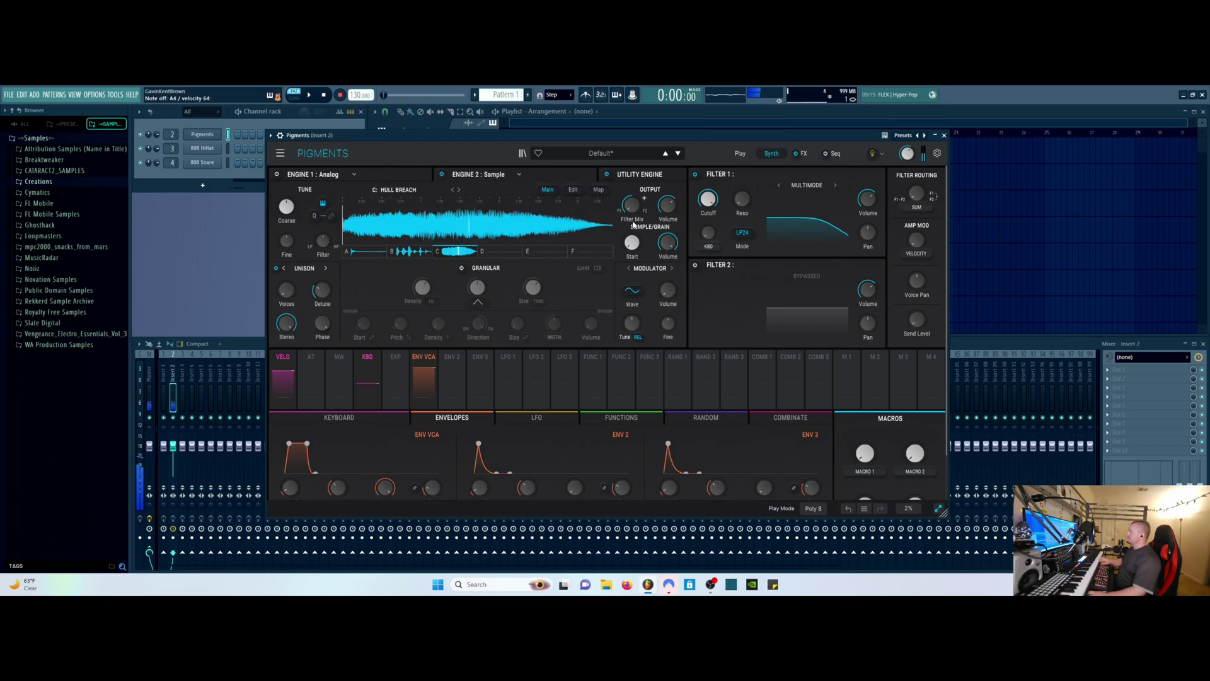
{"action": "left_click", "coordinate": [597, 190]}
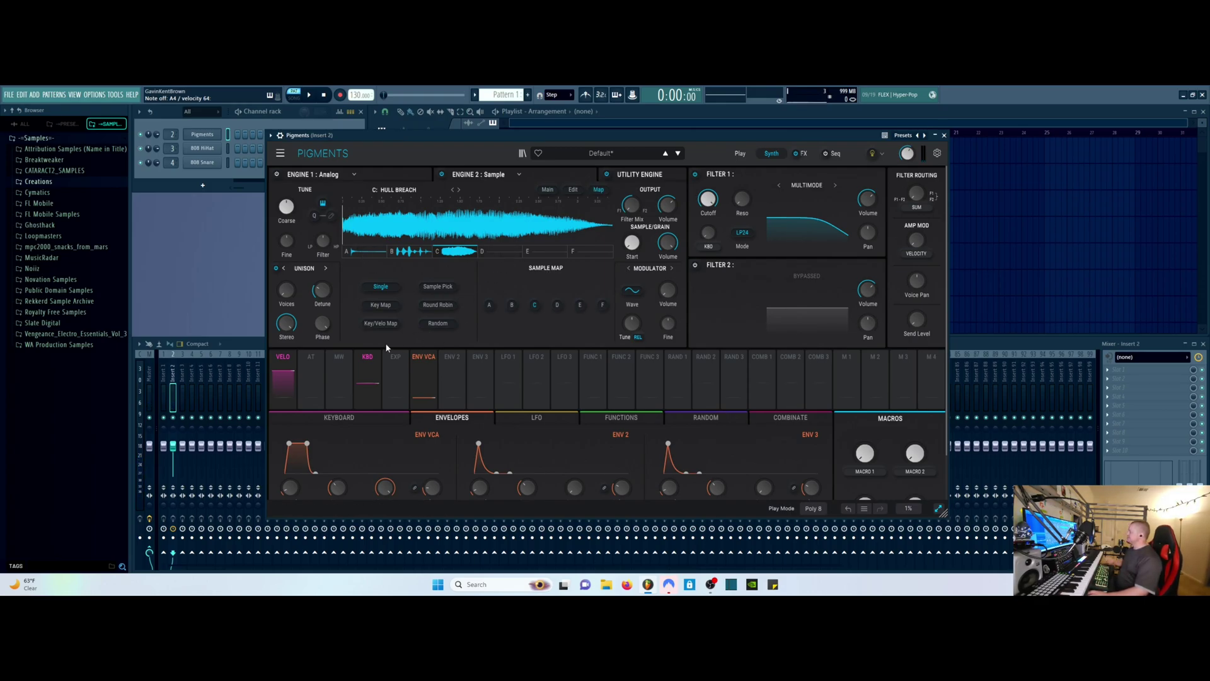
{"action": "left_click", "coordinate": [385, 306]}
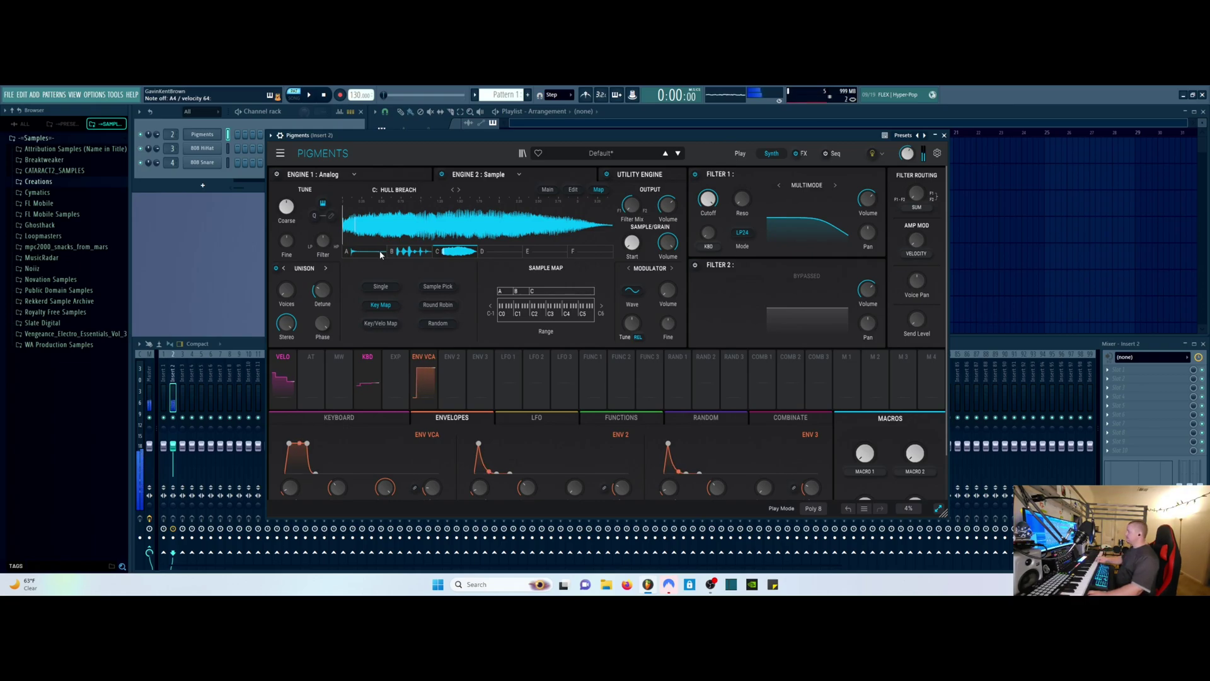
{"action": "left_click", "coordinate": [387, 324]}
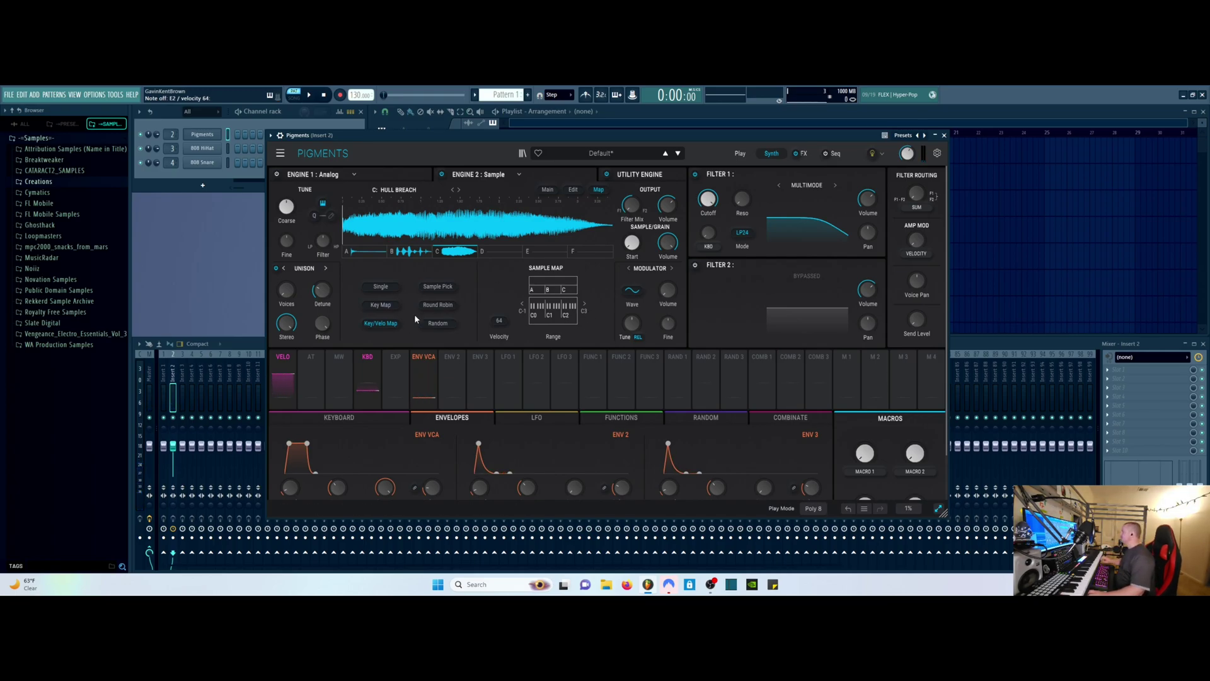
- Try the Sample Pick map mode, sweeping its pick amount across the loaded samples
{"action": "left_click", "coordinate": [431, 287]}
{"action": "left_click_drag", "start_coordinate": [547, 313], "coordinate": [548, 321]}
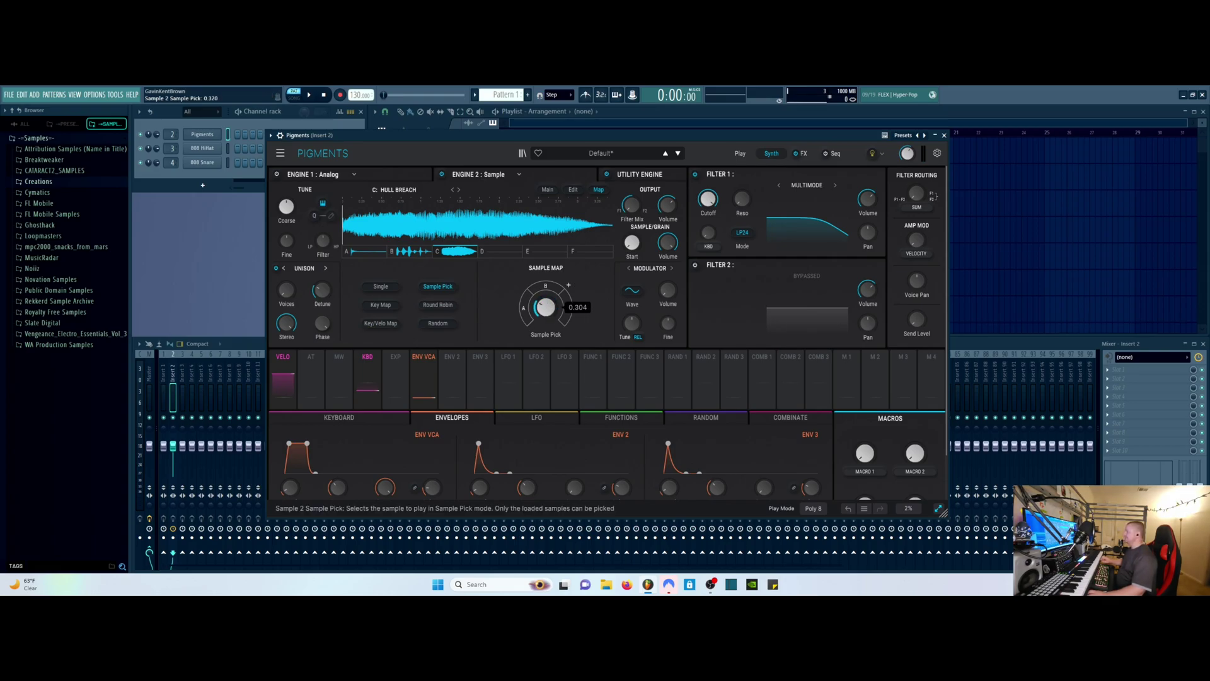
{"action": "left_click_drag", "start_coordinate": [546, 307], "coordinate": [546, 258]}
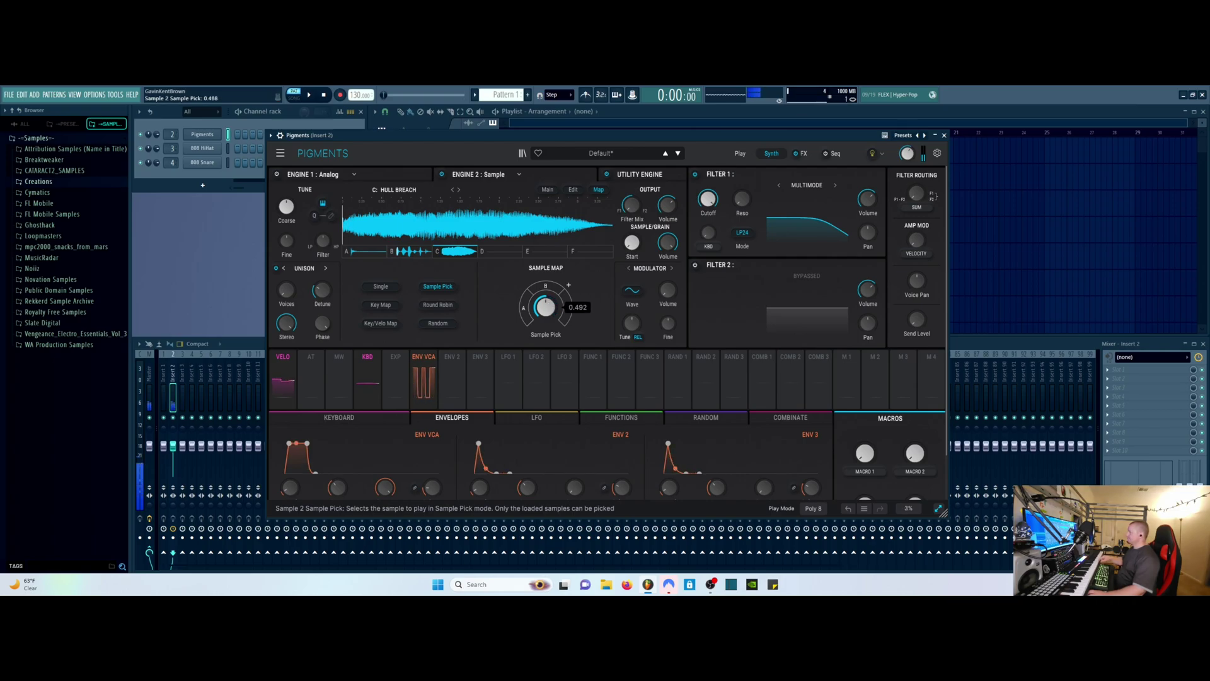
{"action": "left_click_drag", "start_coordinate": [546, 307], "coordinate": [545, 362]}
- Try the Round Robin and Random map modes, and restore Single mode before returning to Engine 2's main view
{"action": "left_click", "coordinate": [443, 305]}
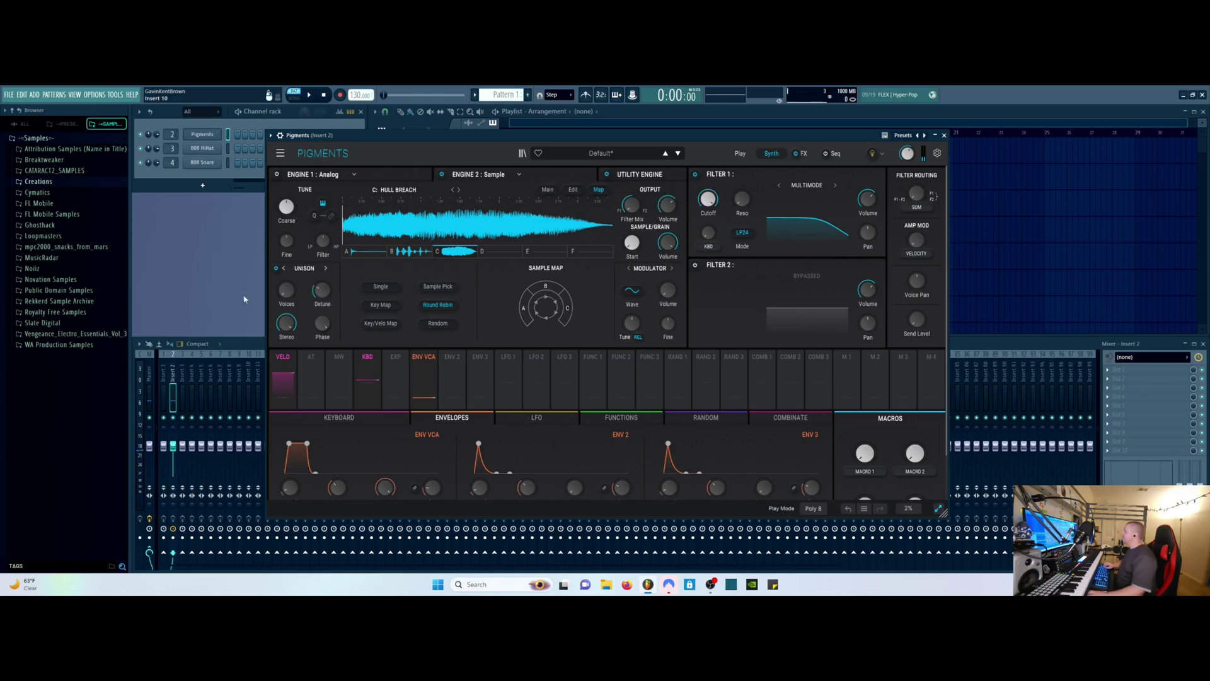
{"action": "left_click", "coordinate": [444, 324]}
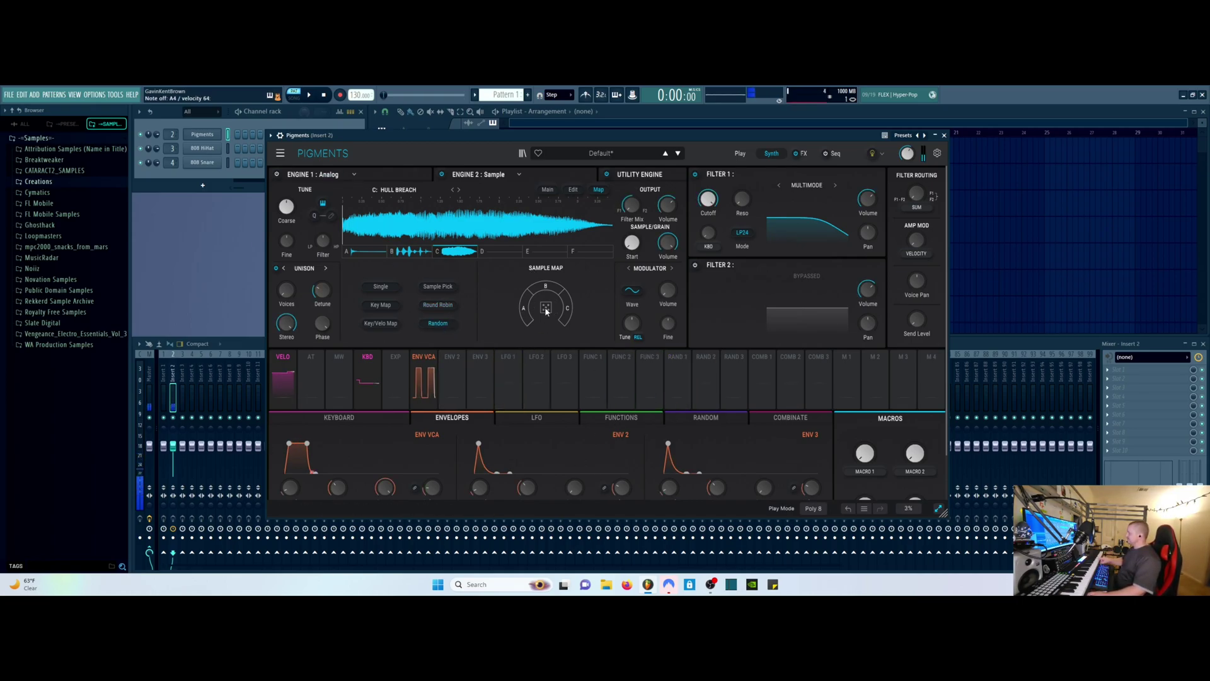
{"action": "left_click", "coordinate": [389, 285]}
{"action": "left_click", "coordinate": [548, 190]}
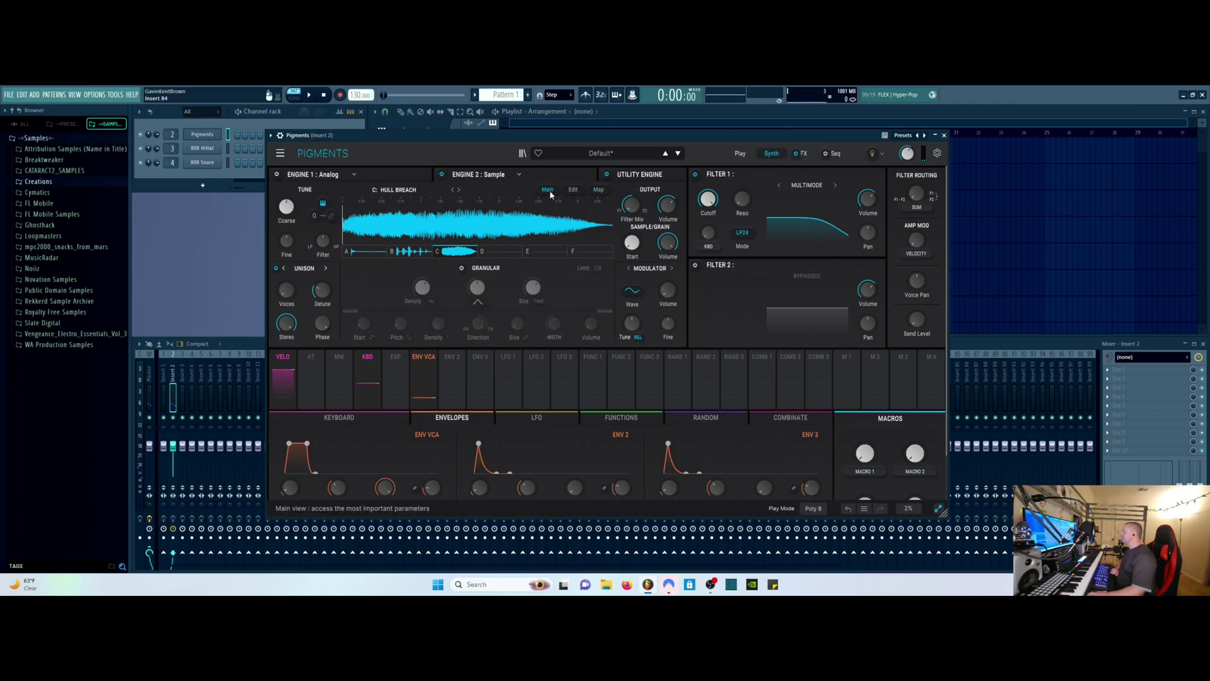
- Turn on Engine 2's Granular mode and raise the grain envelope shape to about 0.94
{"action": "left_click", "coordinate": [461, 268]}
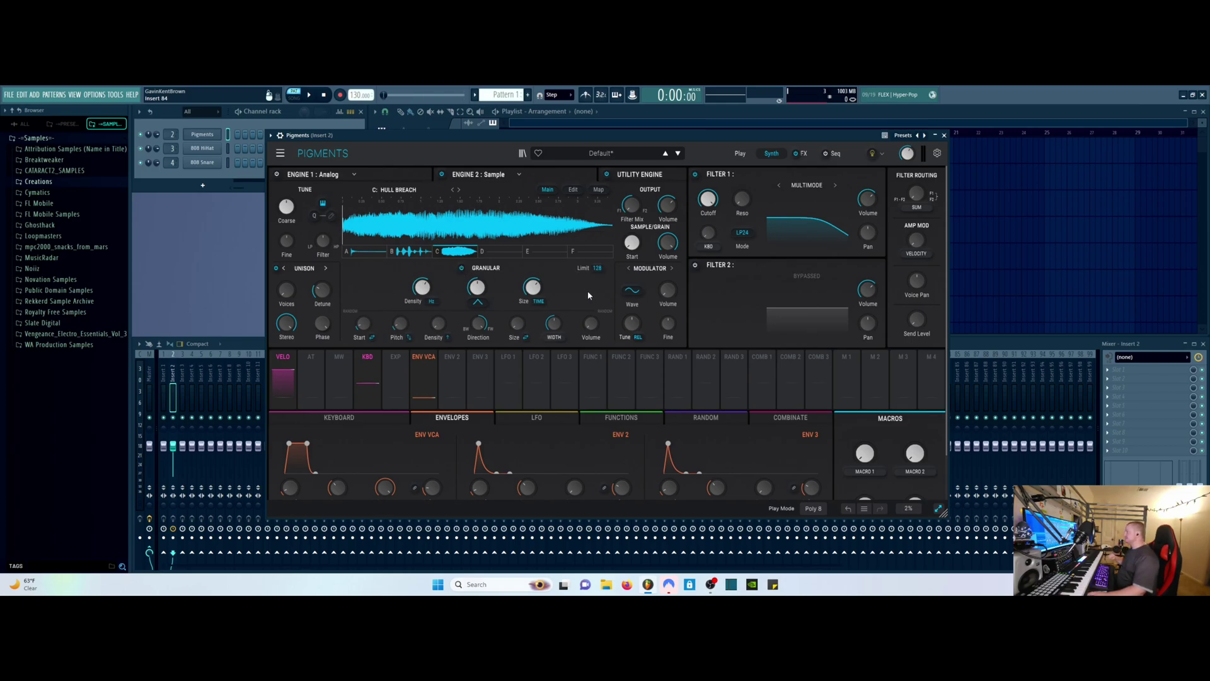
{"action": "mouse_move", "coordinate": [532, 293]}
{"action": "left_mouse_down"}
{"action": "mouse_move", "coordinate": [535, 272]}
{"action": "mouse_move", "coordinate": [545, 280]}
{"action": "left_mouse_up"}
{"action": "left_click_drag", "start_coordinate": [421, 287], "coordinate": [434, 280]}
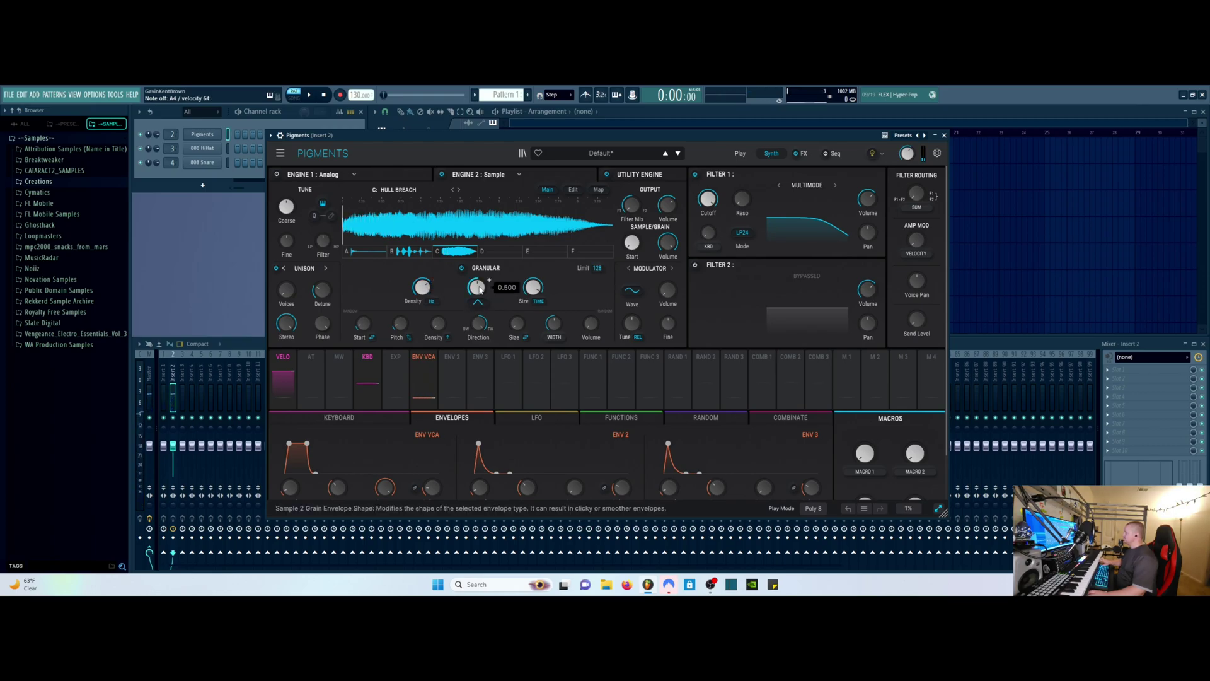
{"action": "left_click_drag", "start_coordinate": [489, 279], "coordinate": [489, 279]}
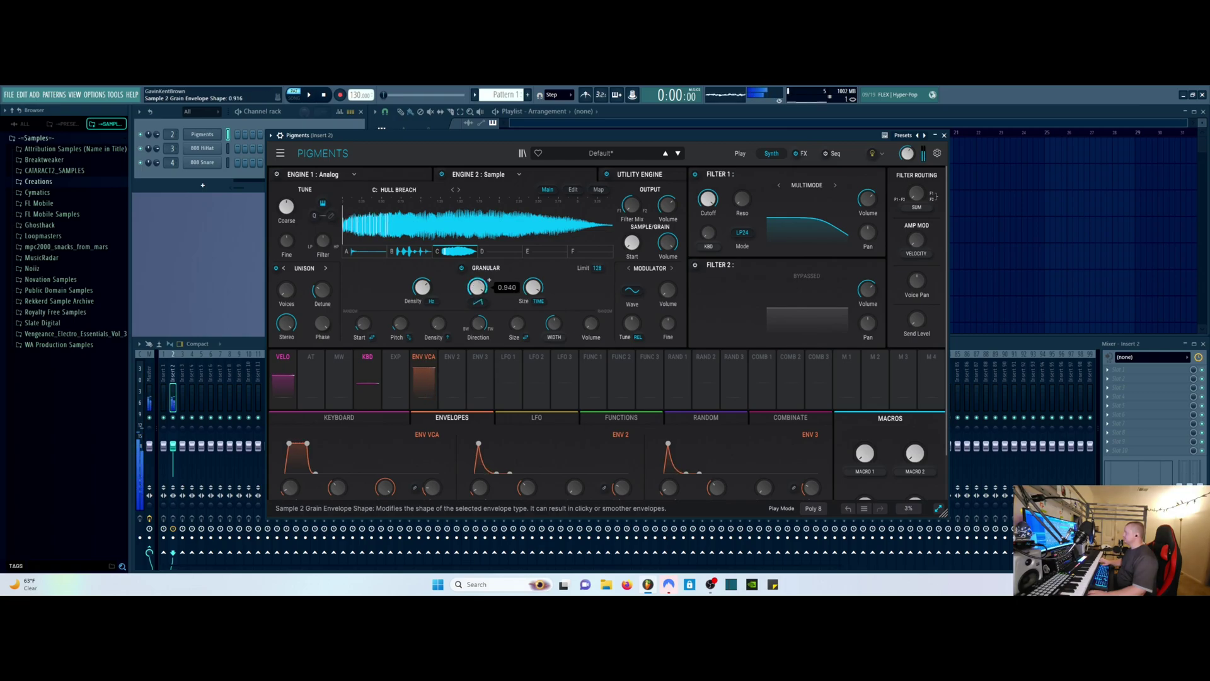
- Change the grain envelope type to Gaussian and sweep its shape between 0 and about 0.7, settling at 0.56
{"action": "left_click", "coordinate": [484, 300]}
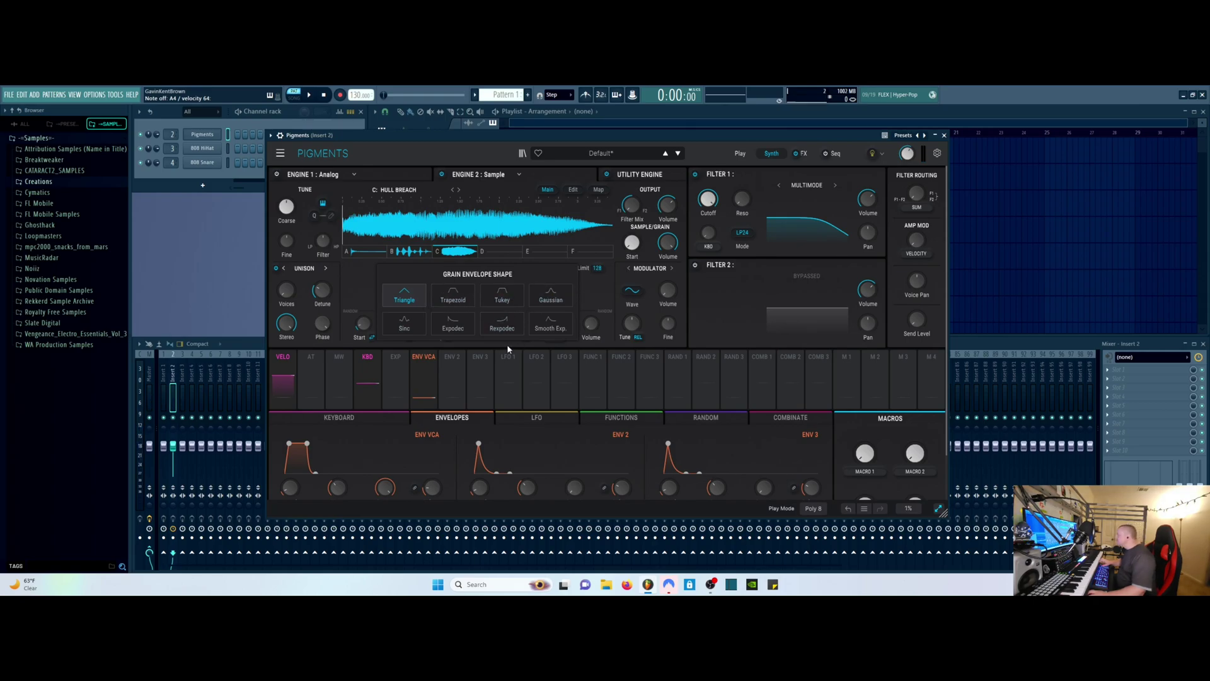
{"action": "left_click", "coordinate": [544, 301]}
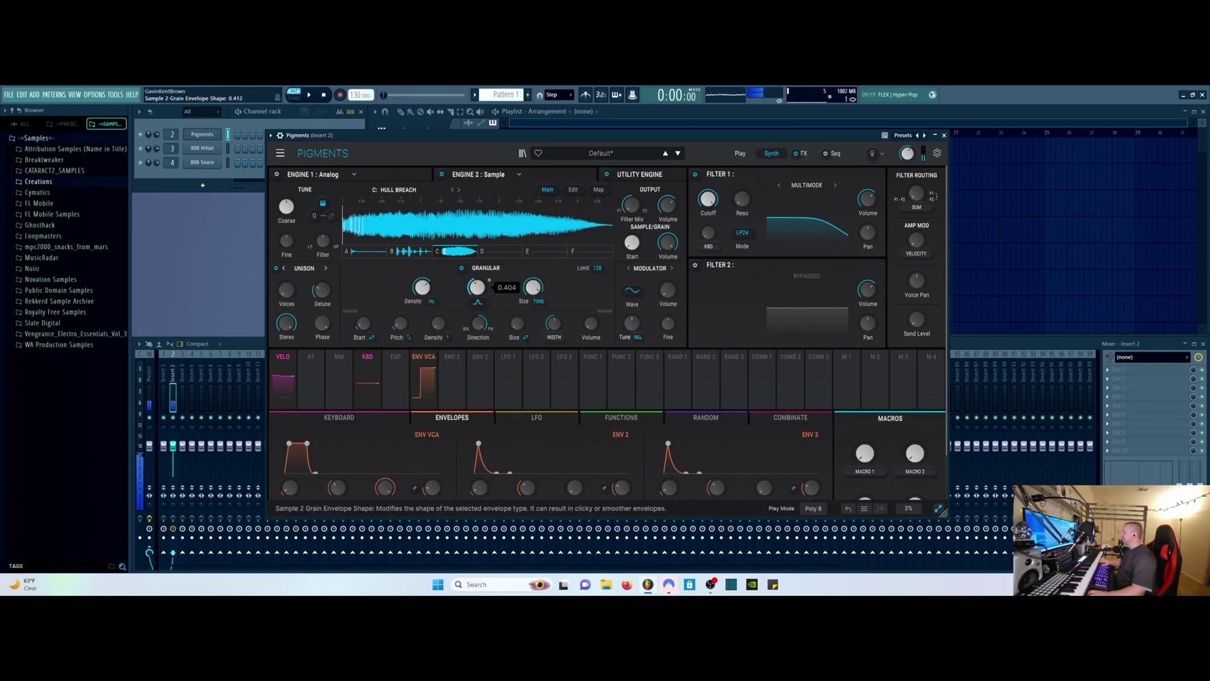
{"action": "scroll", "coordinate": [477, 287], "scroll_direction": "down", "scroll_amount": 10}
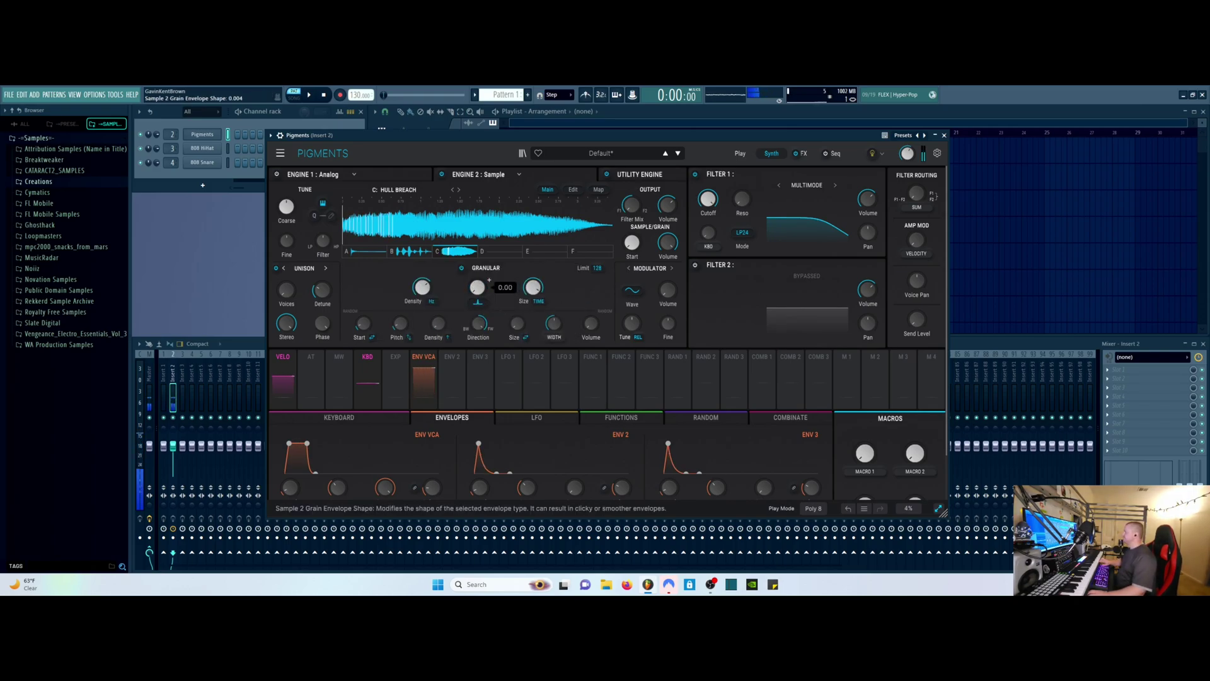
{"action": "scroll", "coordinate": [489, 280], "scroll_direction": "up", "scroll_amount": 1}
{"action": "scroll", "coordinate": [489, 279], "scroll_direction": "up", "scroll_amount": 15}
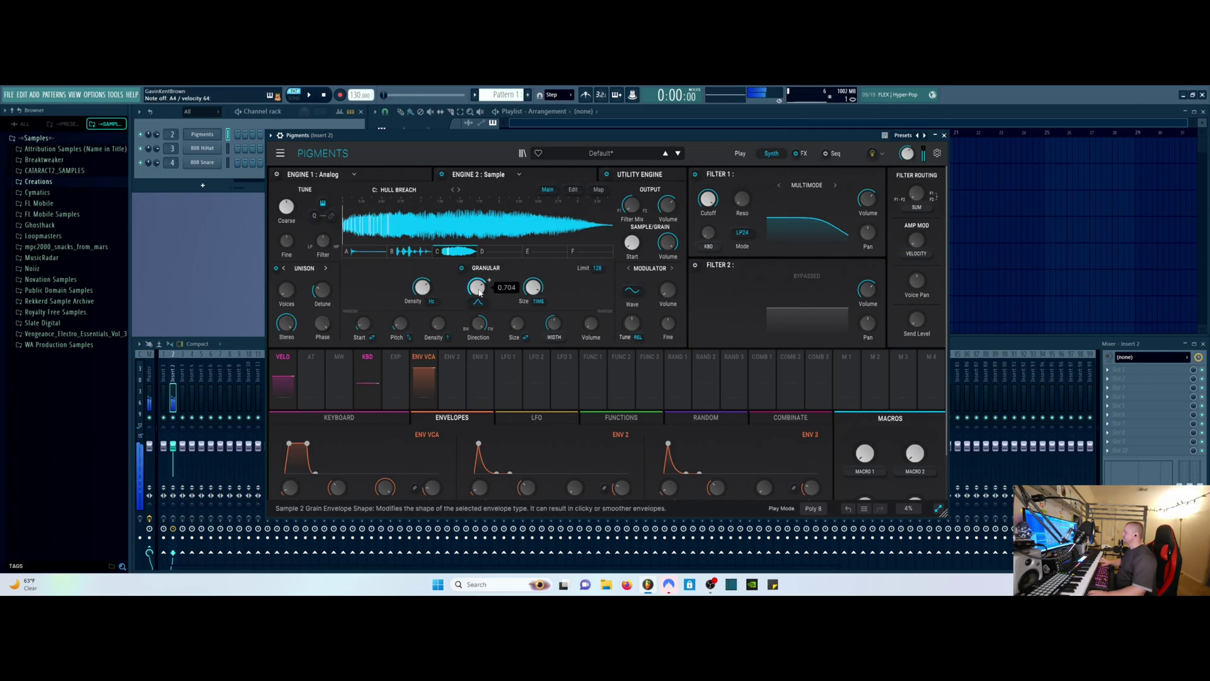
{"action": "scroll", "coordinate": [476, 294], "scroll_direction": "down", "scroll_amount": 7}
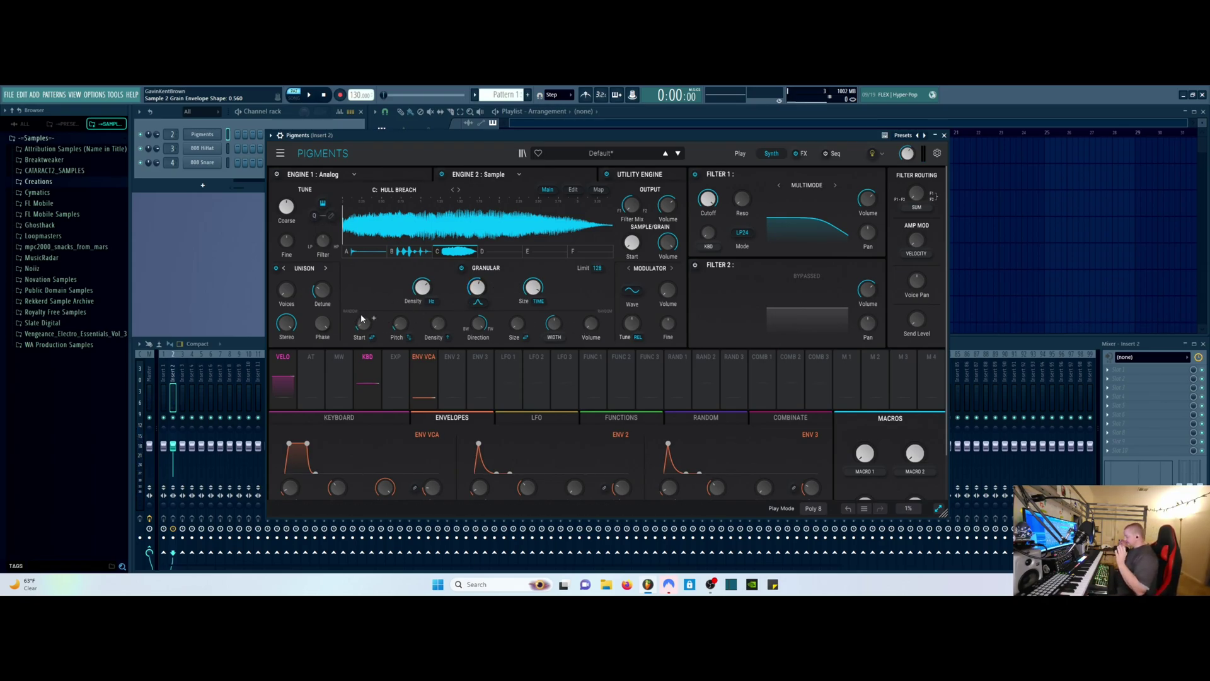
- Try the random grain size at about 0.75 and back at 0, and raise the grain width
{"action": "mouse_move", "coordinate": [362, 328]}
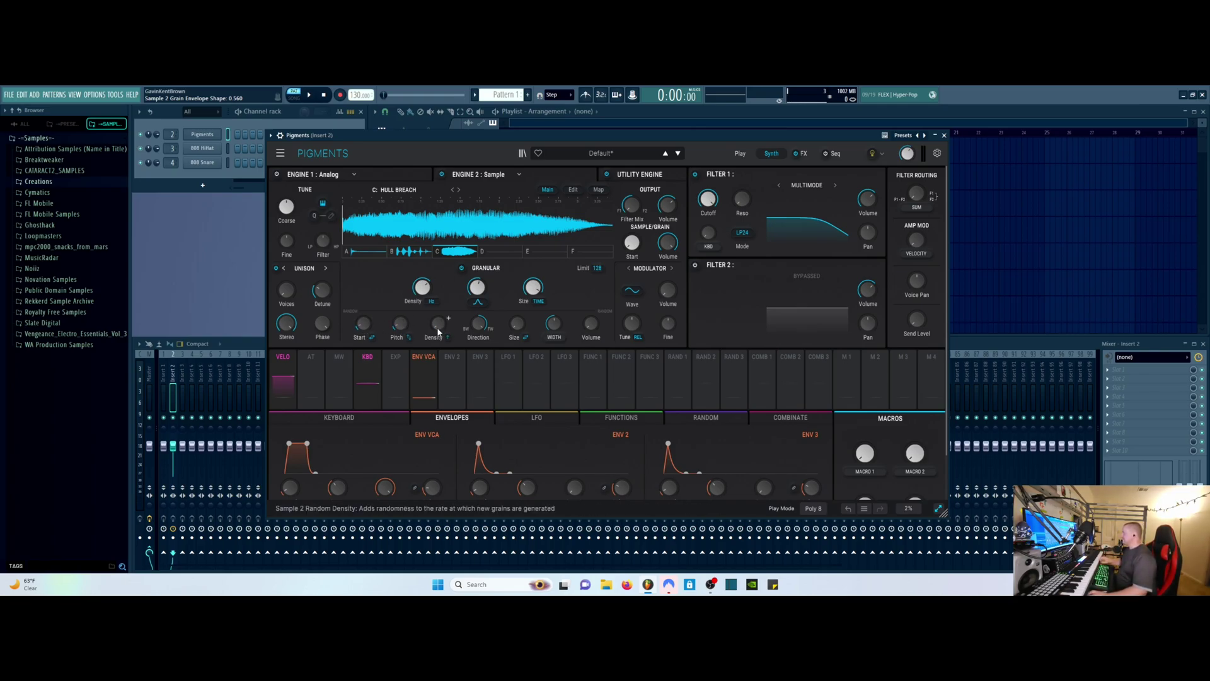
{"action": "mouse_move", "coordinate": [483, 327]}
{"action": "left_click_drag", "start_coordinate": [483, 325], "coordinate": [488, 290]}
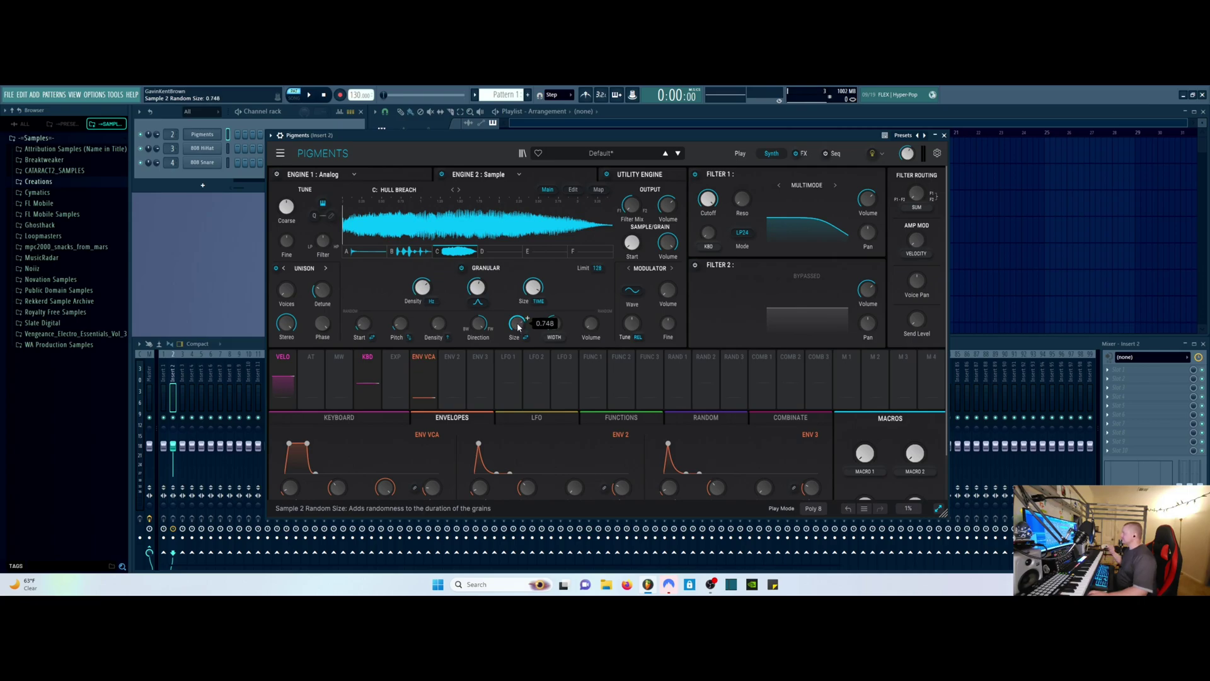
{"action": "left_click_drag", "start_coordinate": [528, 318], "coordinate": [601, 337]}
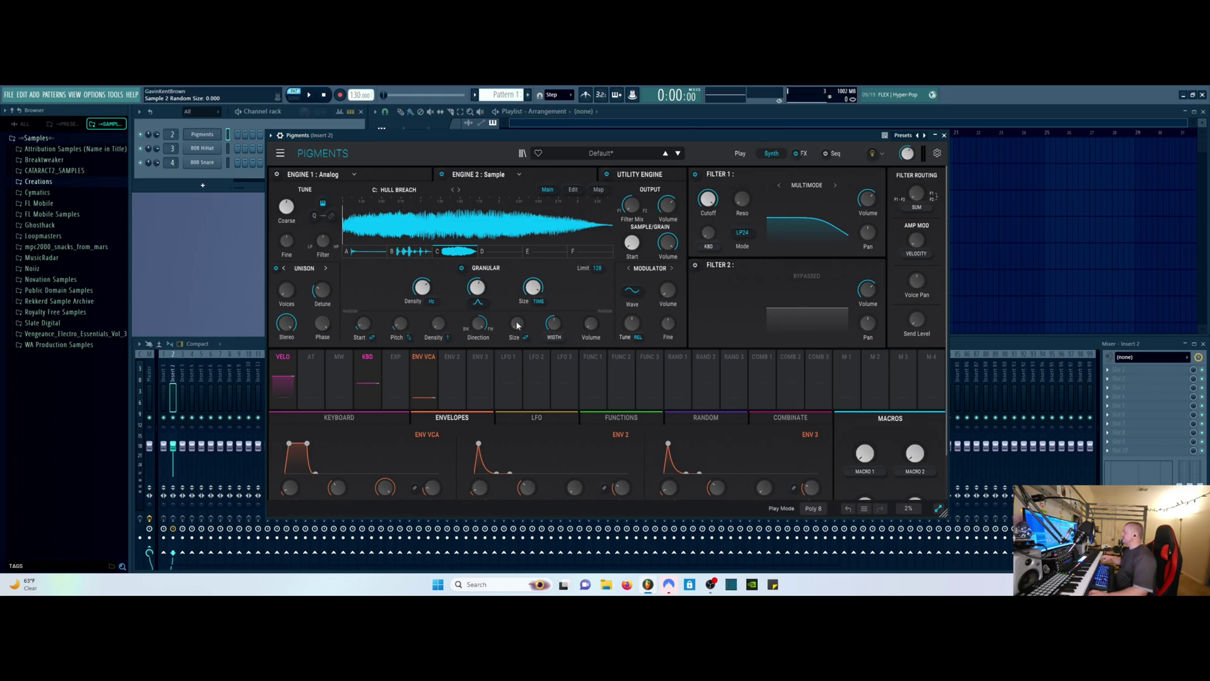
{"action": "left_click_drag", "start_coordinate": [554, 323], "coordinate": [564, 319]}
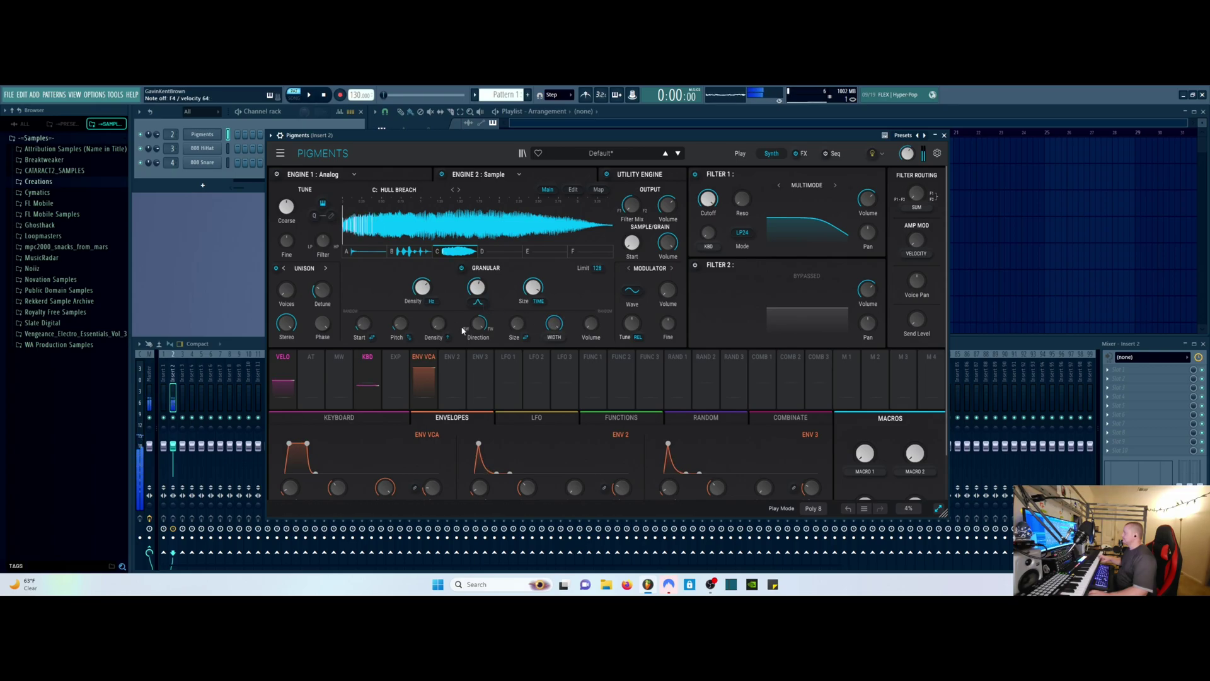
{"action": "left_click_drag", "start_coordinate": [555, 324], "coordinate": [564, 319]}
- Add randomness to the grain start and density, and try a grain size of about 136 ms
{"action": "left_click", "coordinate": [411, 319]}
{"action": "left_click_drag", "start_coordinate": [364, 325], "coordinate": [364, 312]}
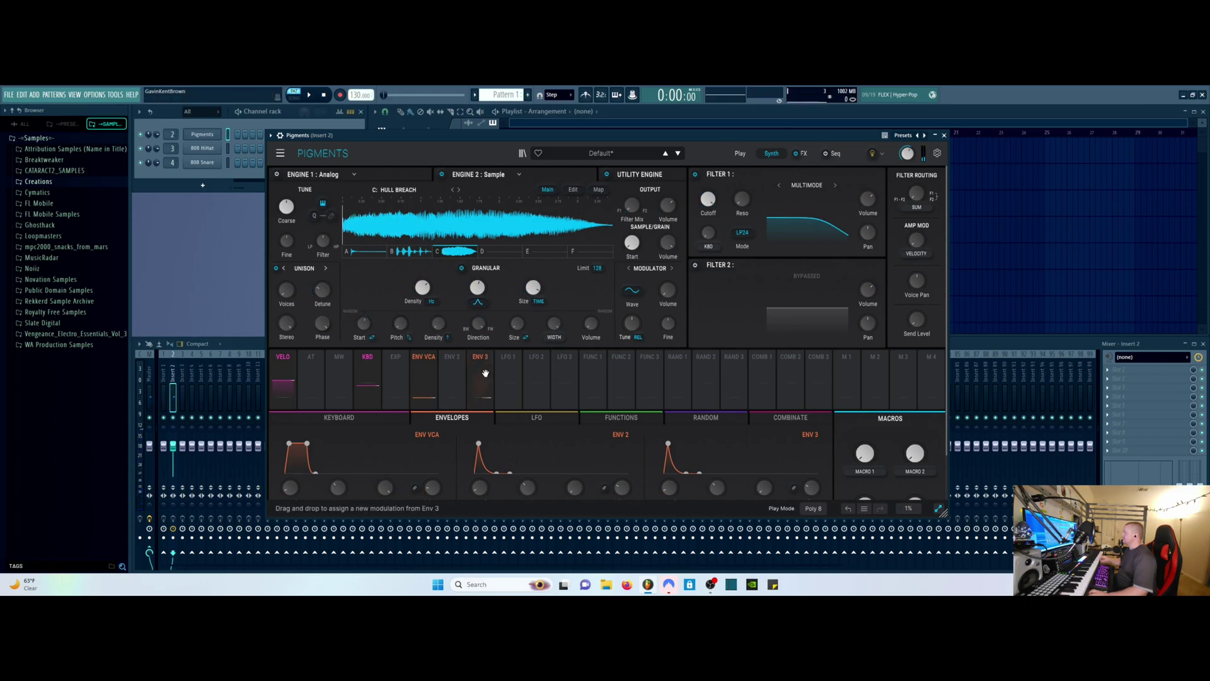
{"action": "left_click_drag", "start_coordinate": [438, 324], "coordinate": [448, 318]}
{"action": "left_click_drag", "start_coordinate": [532, 288], "coordinate": [544, 280]}
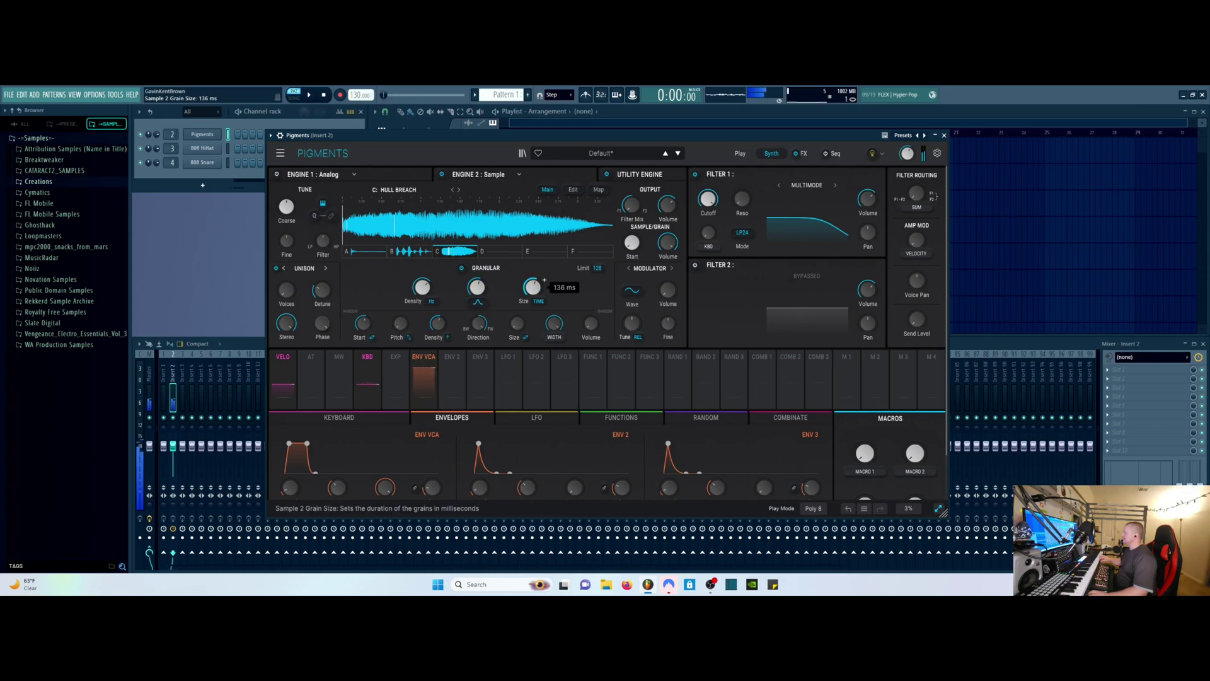
{"action": "left_click_drag", "start_coordinate": [535, 286], "coordinate": [535, 284]}
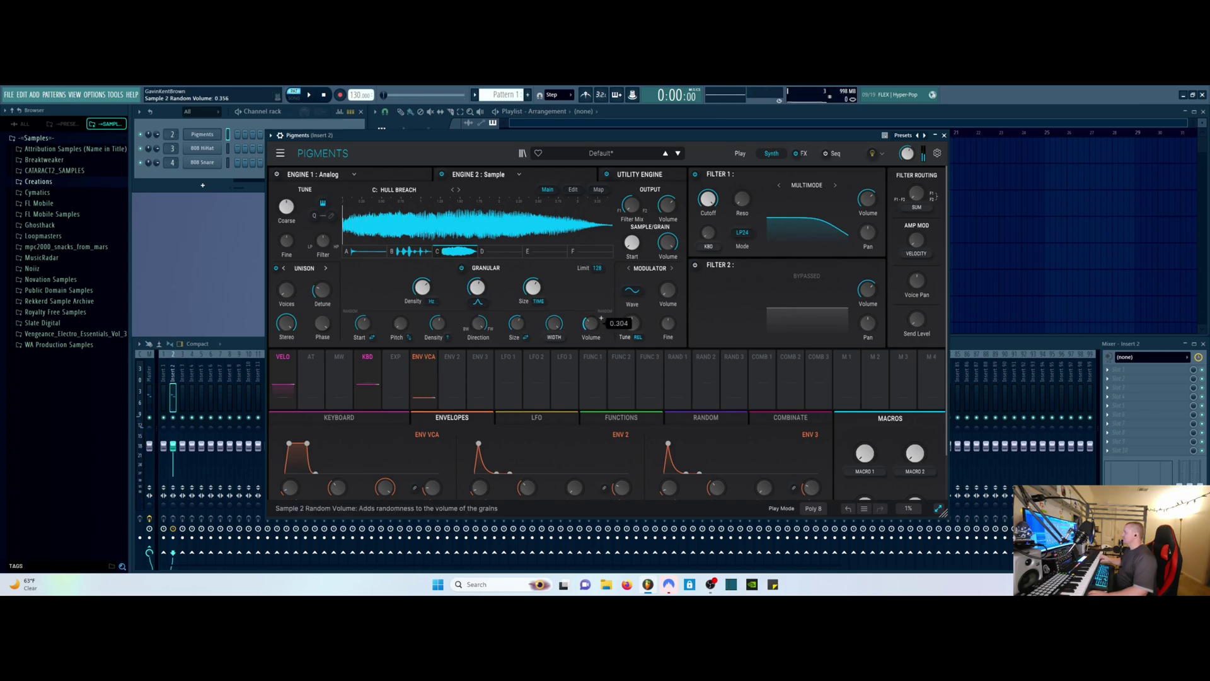
- Raise the random grain volume to about 0.73 and vary the random grain size around 0.6
{"action": "left_click_drag", "start_coordinate": [589, 325], "coordinate": [600, 319]}
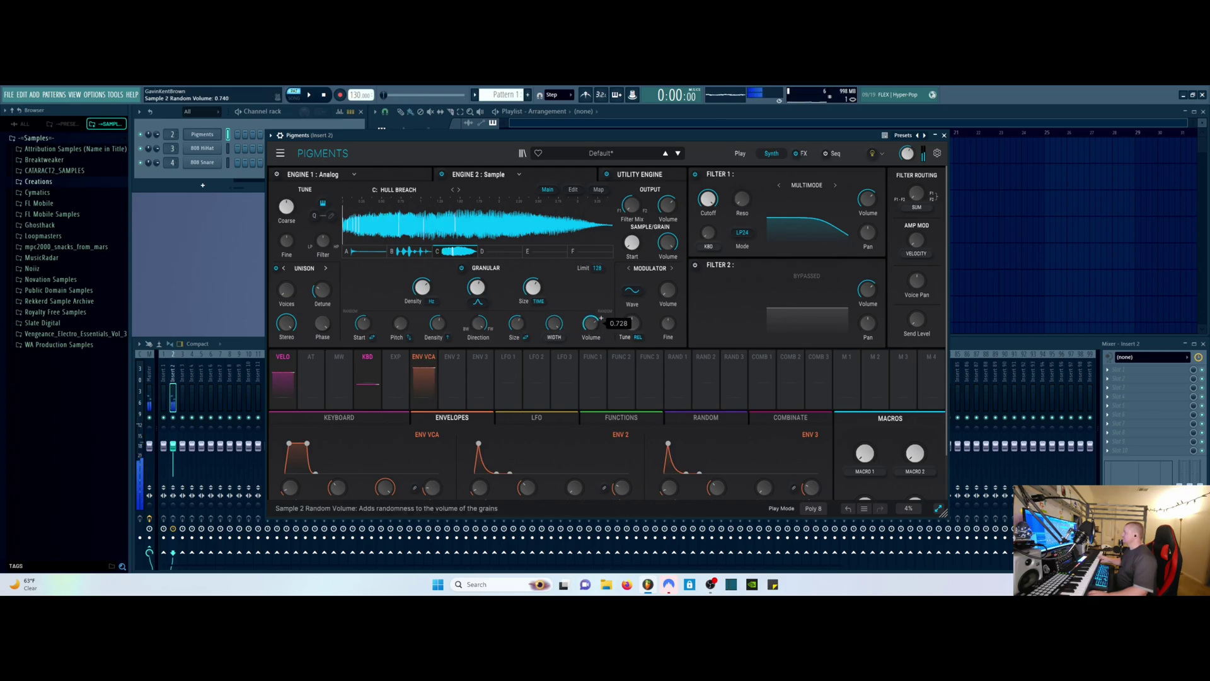
{"action": "left_click_drag", "start_coordinate": [525, 319], "coordinate": [527, 316]}
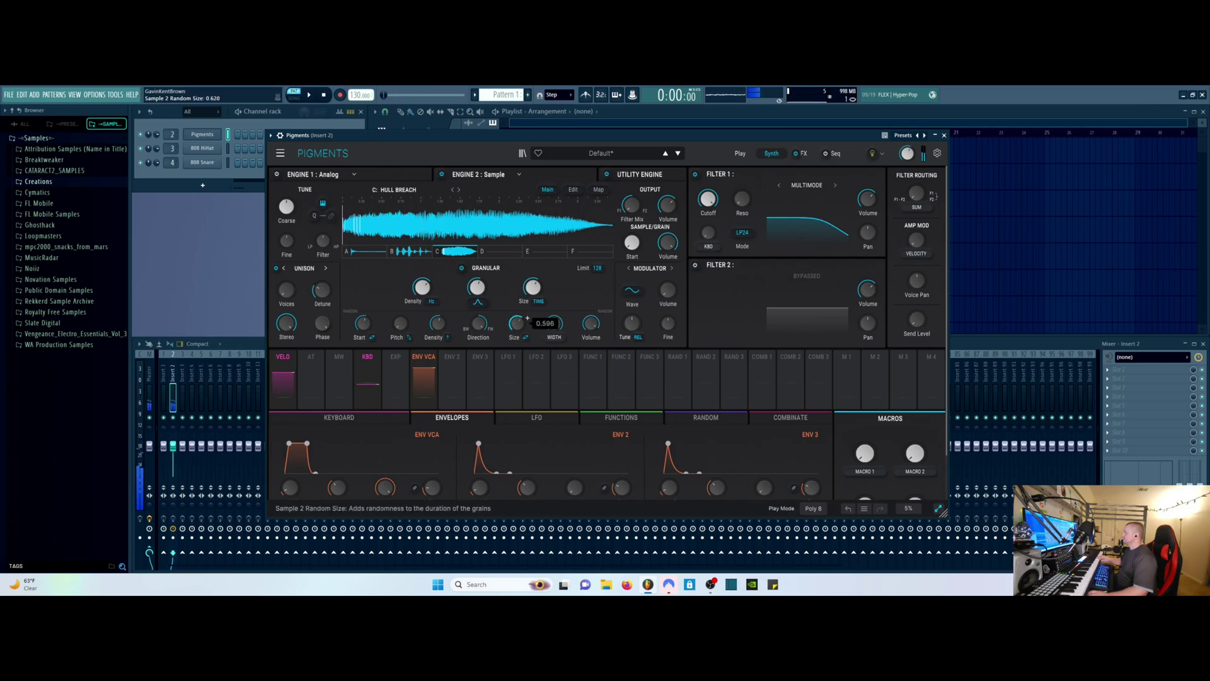
{"action": "left_click_drag", "start_coordinate": [527, 319], "coordinate": [523, 320]}
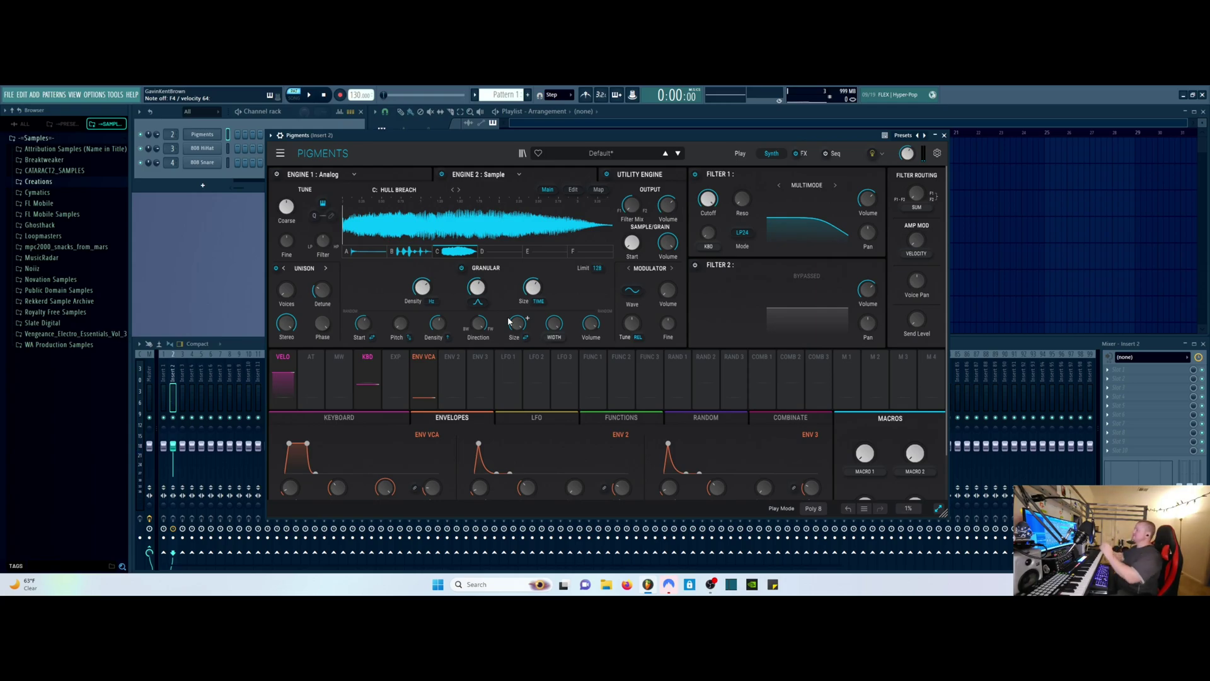
- Switch Engine 2 to Harmonic mode, raise the Shape depth and try the Section control
{"action": "left_click", "coordinate": [492, 174]}
{"action": "left_click", "coordinate": [576, 216]}
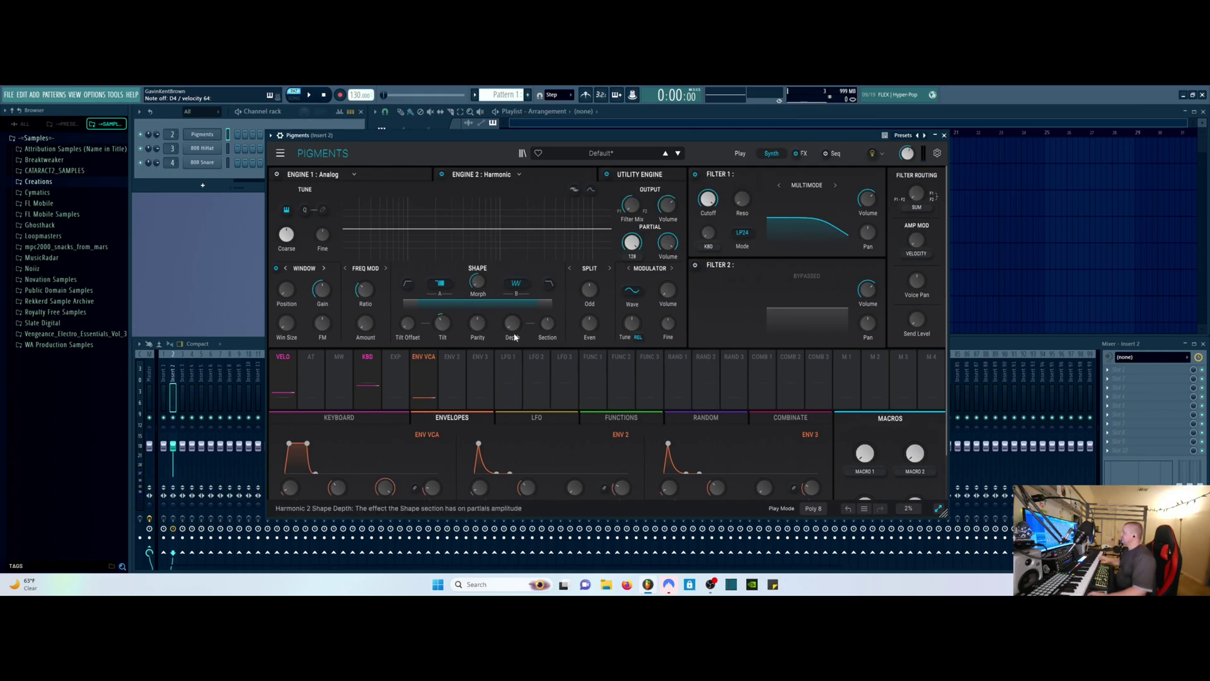
{"action": "left_click_drag", "start_coordinate": [513, 328], "coordinate": [513, 264]}
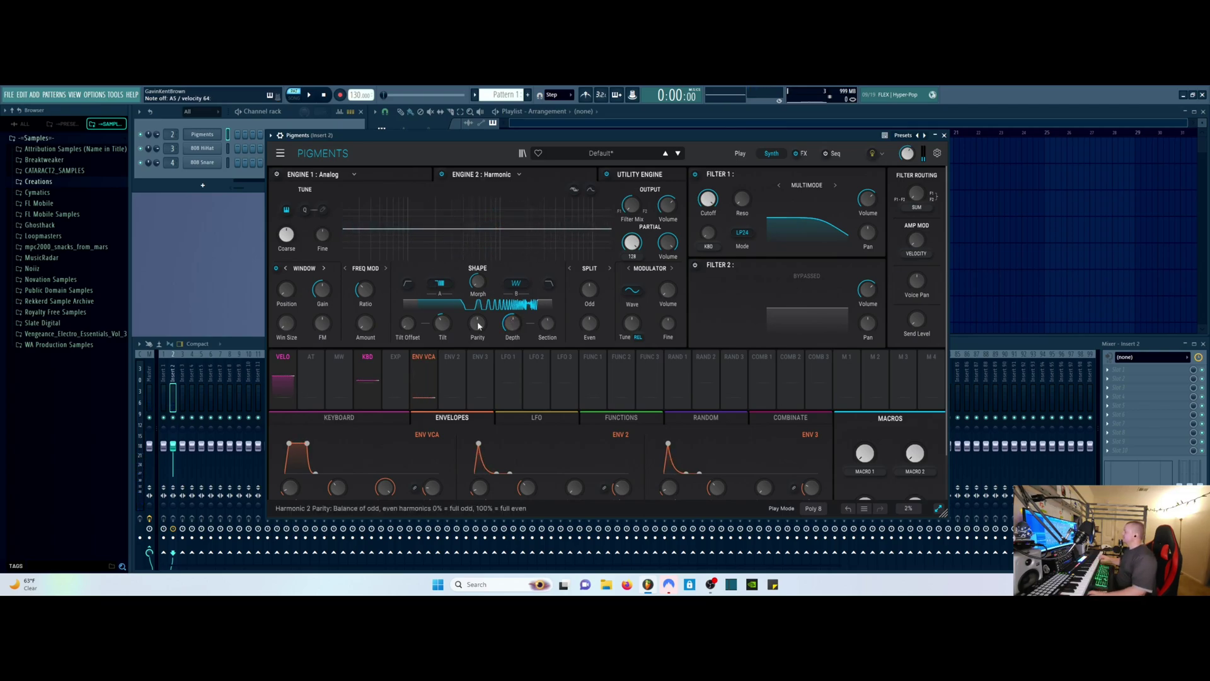
{"action": "mouse_move", "coordinate": [547, 323]}
{"action": "left_mouse_down"}
{"action": "mouse_move", "coordinate": [547, 341]}
{"action": "mouse_move", "coordinate": [547, 328]}
{"action": "left_mouse_up"}
{"action": "mouse_move", "coordinate": [490, 363]}
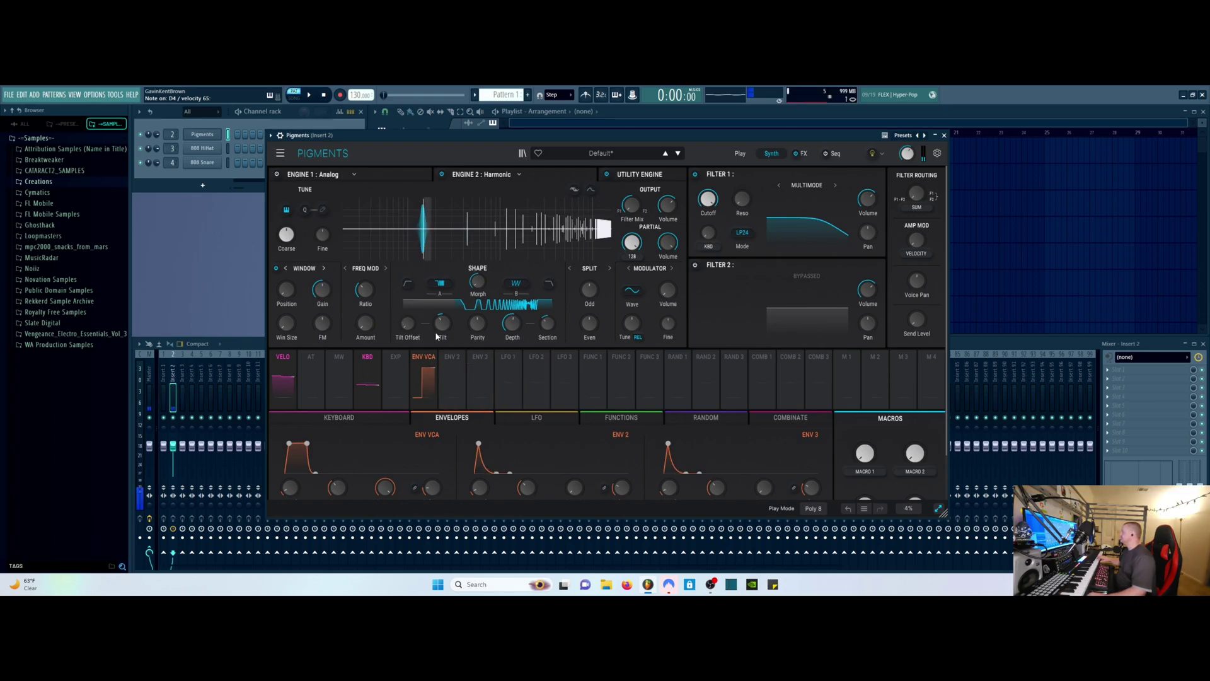
- Raise the Harmonic engine's parity toward even harmonics and vary the tilt around -0.33
{"action": "mouse_move", "coordinate": [483, 323]}
{"action": "left_click_drag", "start_coordinate": [482, 324], "coordinate": [489, 261]}
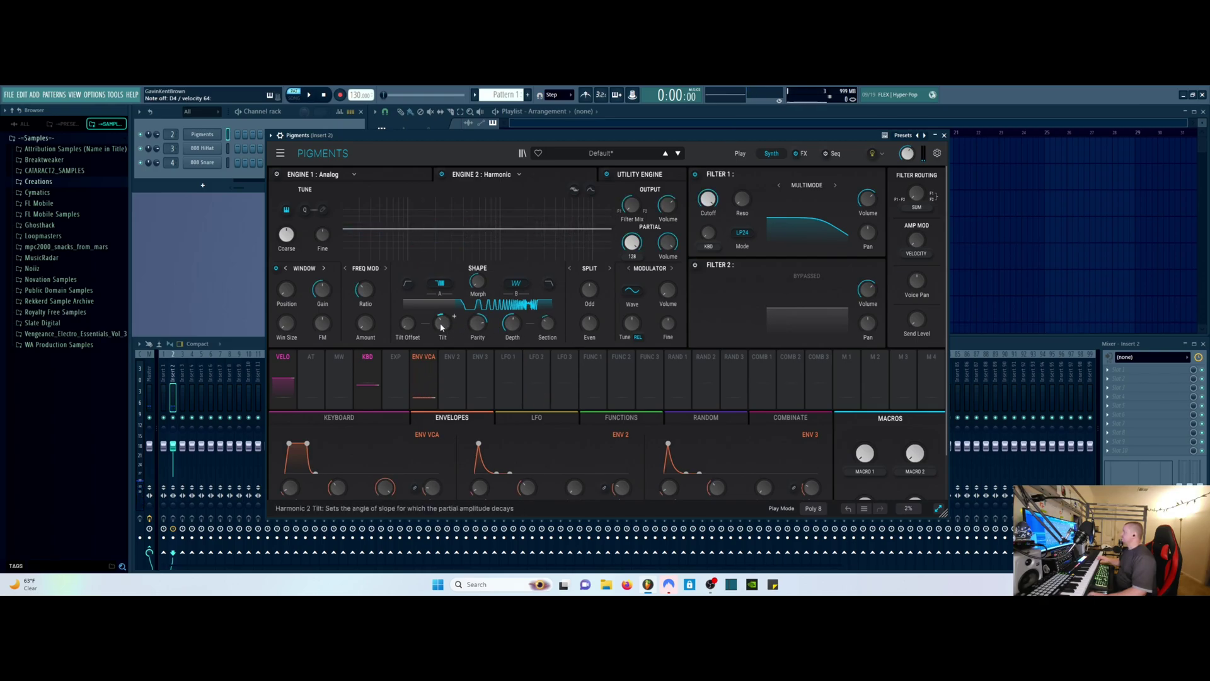
{"action": "left_click_drag", "start_coordinate": [442, 327], "coordinate": [453, 290]}
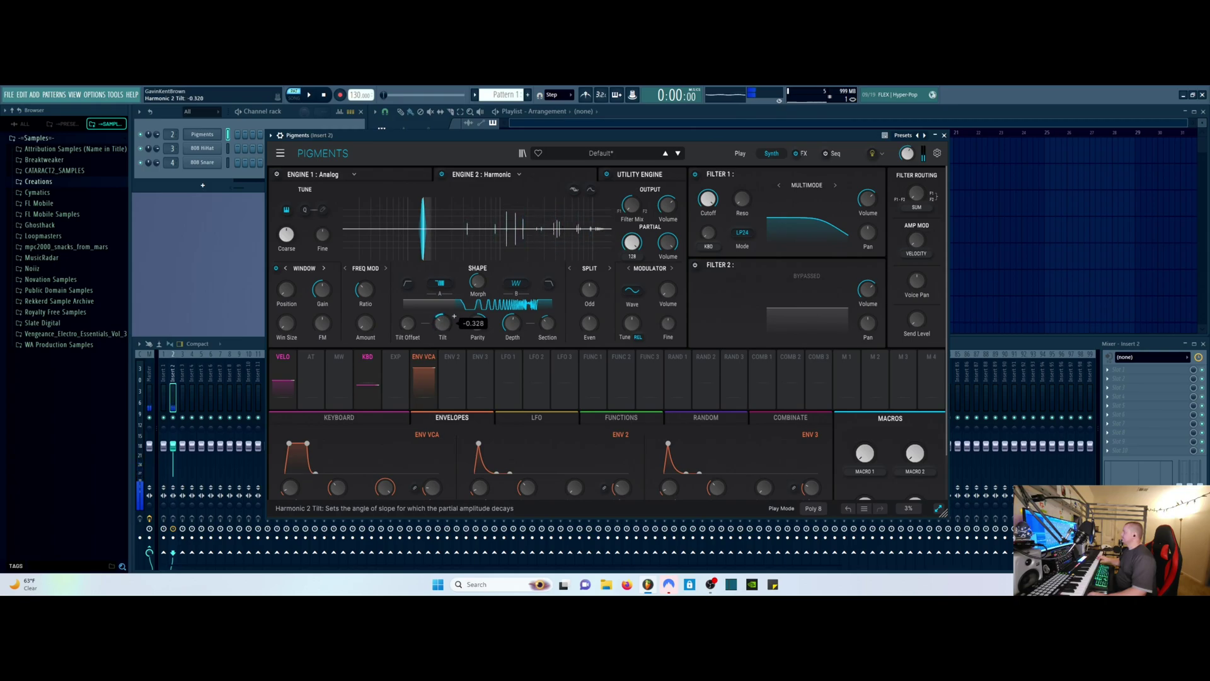
- Set the tilt offset to 1.00 and turn on the Shape section's high-pass and low-pass
{"action": "mouse_move", "coordinate": [408, 323]}
{"action": "left_mouse_down"}
{"action": "mouse_move", "coordinate": [418, 319]}
{"action": "mouse_move", "coordinate": [411, 329]}
{"action": "left_mouse_up"}
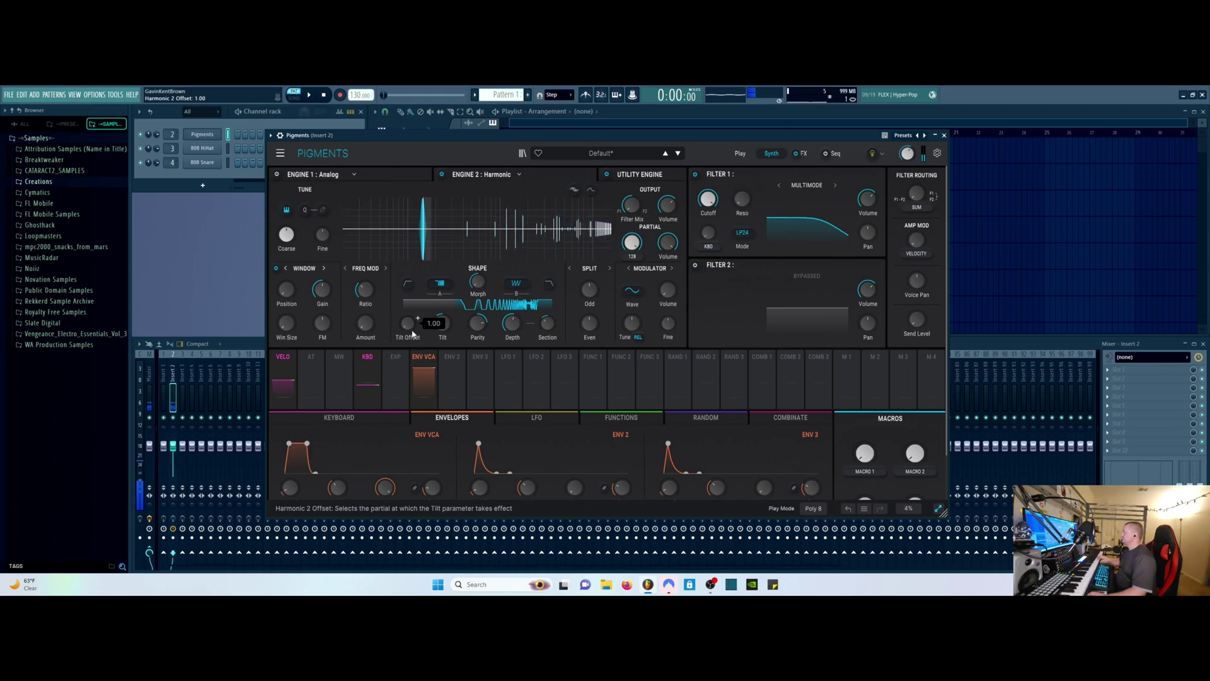
{"action": "left_click", "coordinate": [407, 286]}
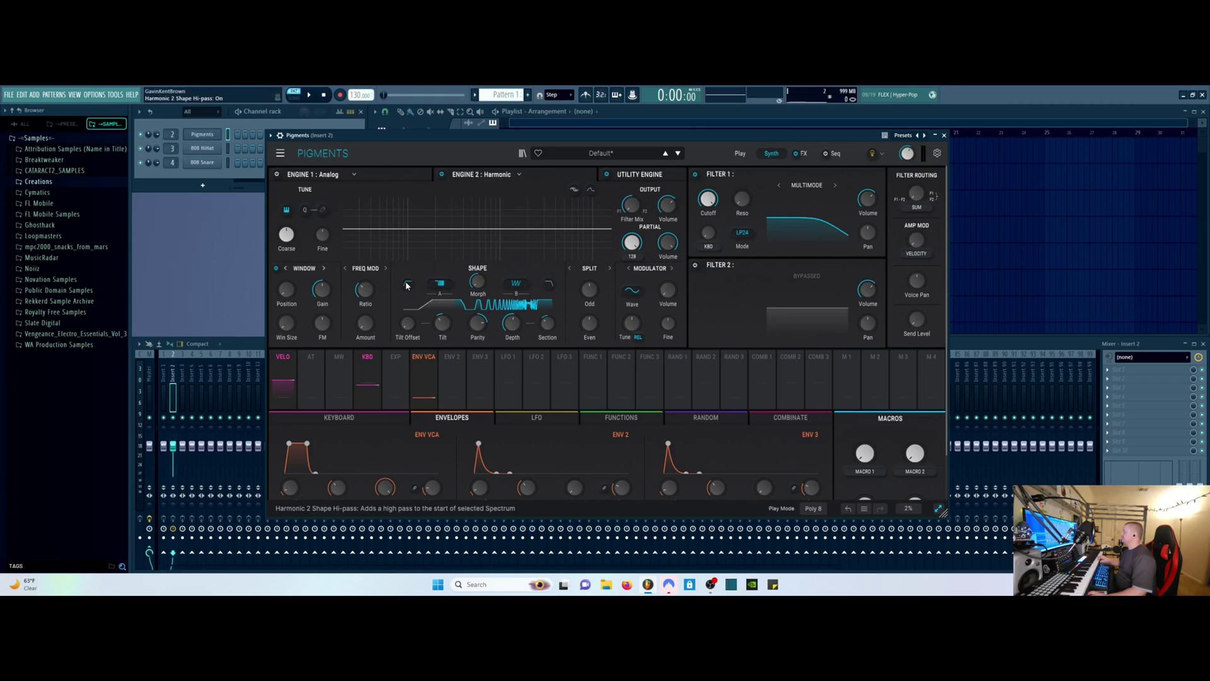
{"action": "left_click", "coordinate": [548, 286]}
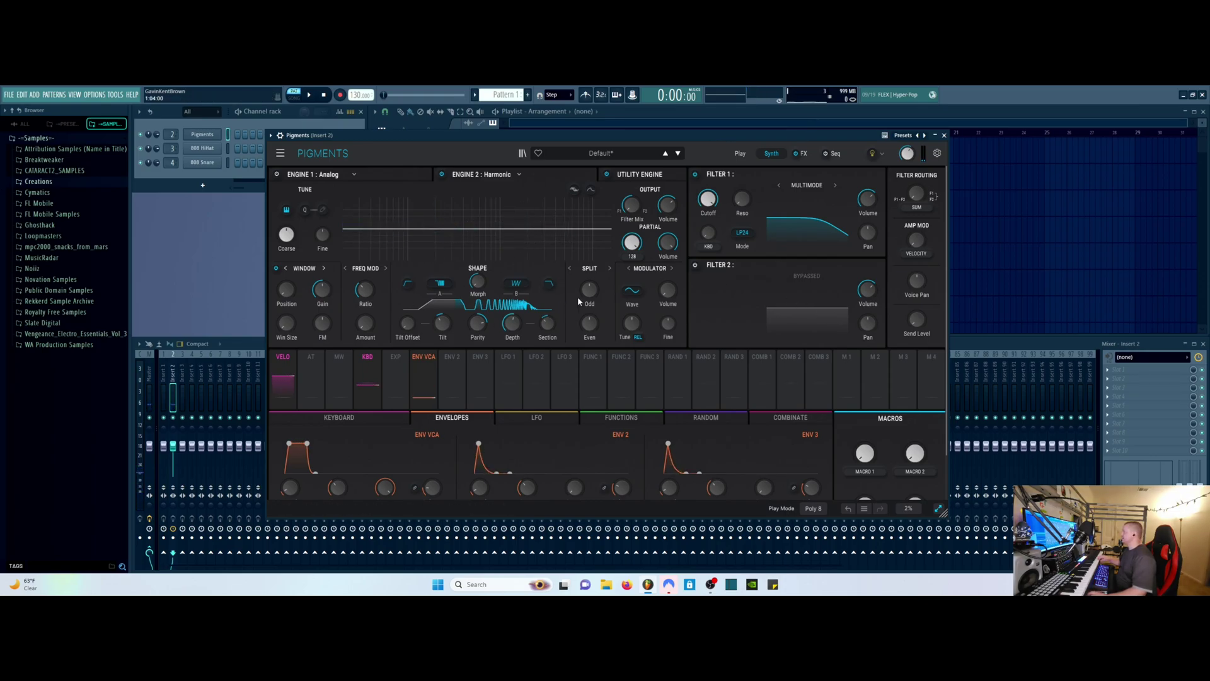
- In the Harmonic engine's Split section, pan the odd partials to 68% left and set Even to -1.00
{"action": "mouse_move", "coordinate": [590, 291]}
{"action": "left_mouse_down"}
{"action": "mouse_move", "coordinate": [601, 283]}
{"action": "mouse_move", "coordinate": [590, 296]}
{"action": "left_mouse_up"}
{"action": "mouse_move", "coordinate": [591, 296]}
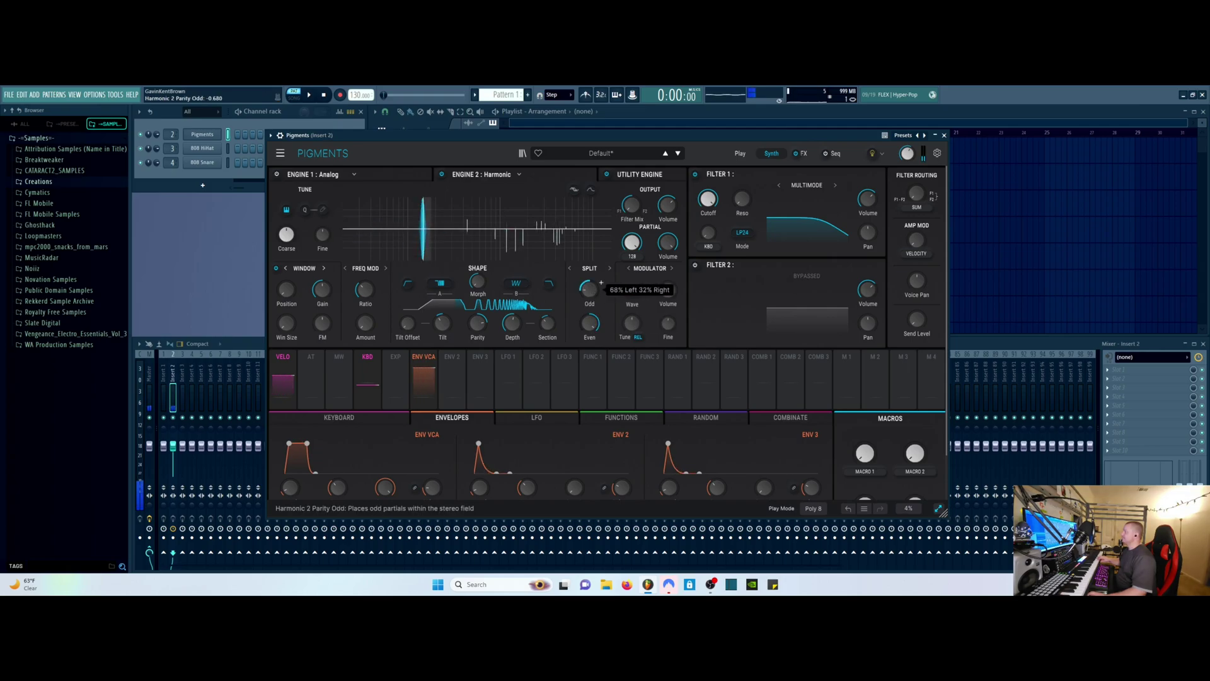
{"action": "left_click_drag", "start_coordinate": [590, 323], "coordinate": [600, 317]}
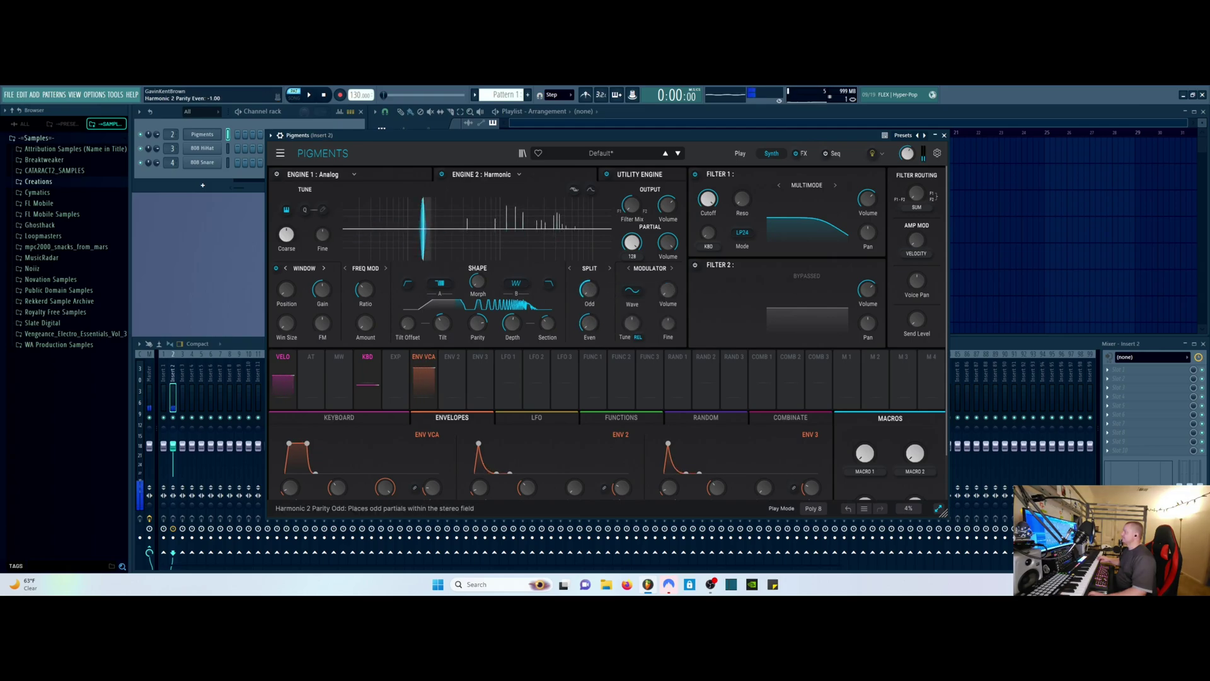
- Switch the partial modulation mode to Random and raise its depth and rate
{"action": "left_click", "coordinate": [595, 269]}
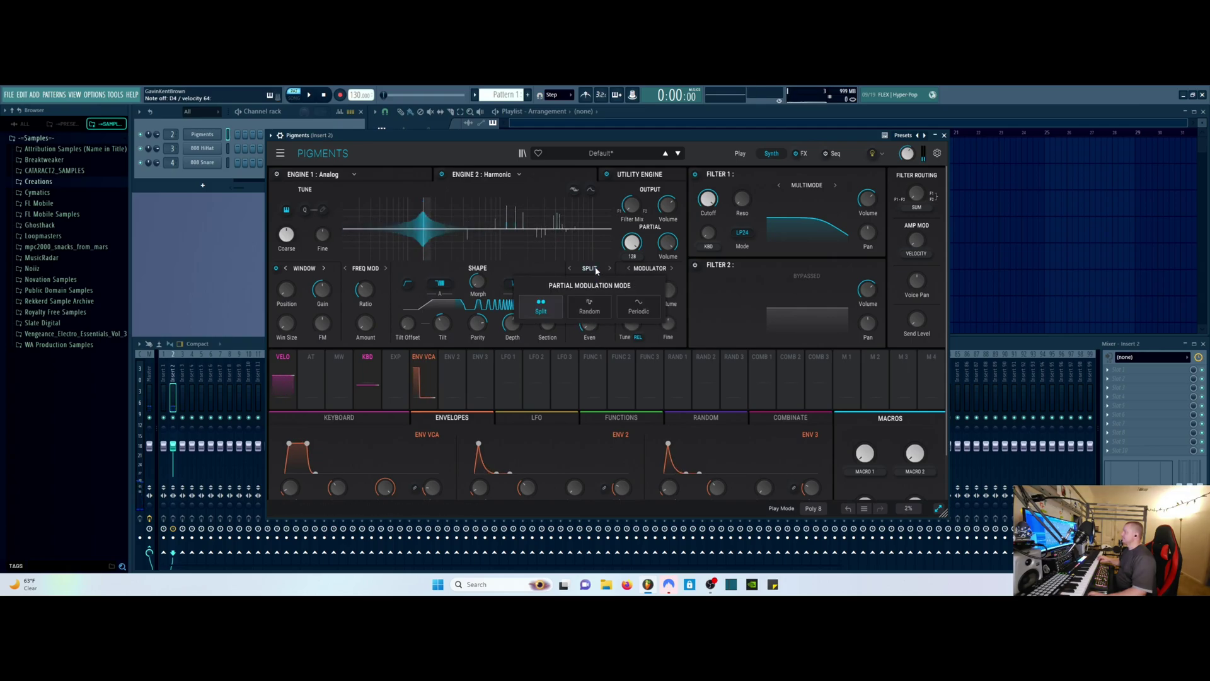
{"action": "left_click", "coordinate": [591, 308]}
{"action": "mouse_move", "coordinate": [589, 324]}
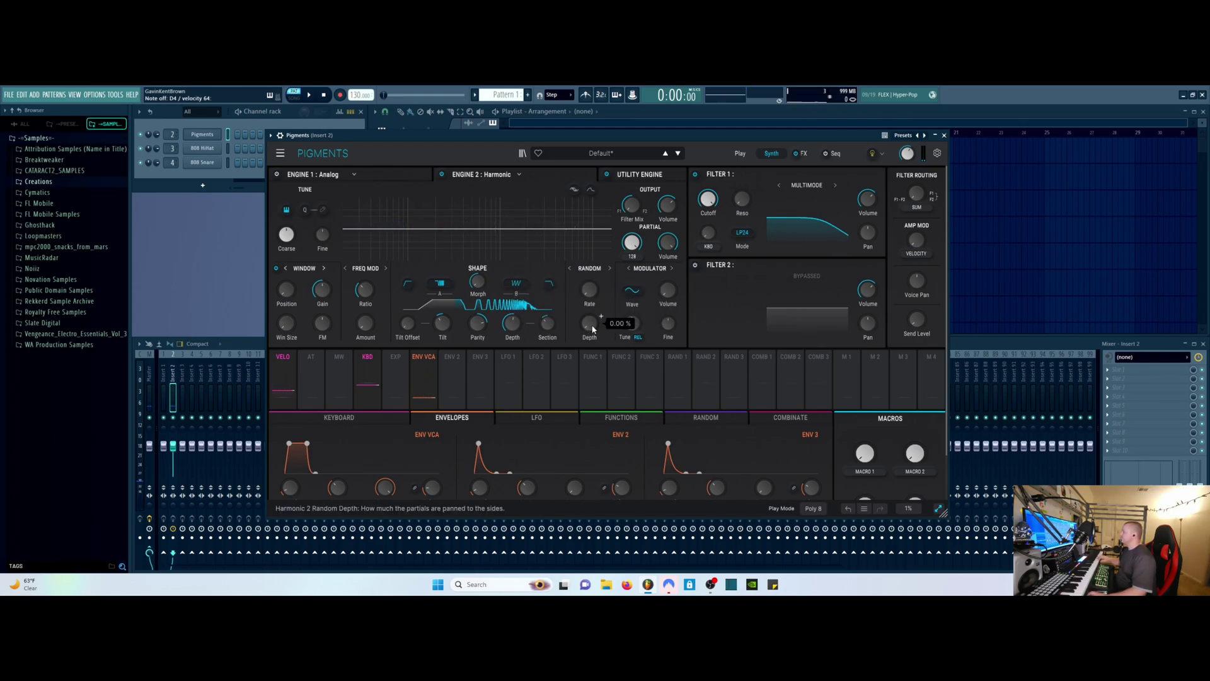
{"action": "left_click_drag", "start_coordinate": [592, 328], "coordinate": [589, 282]}
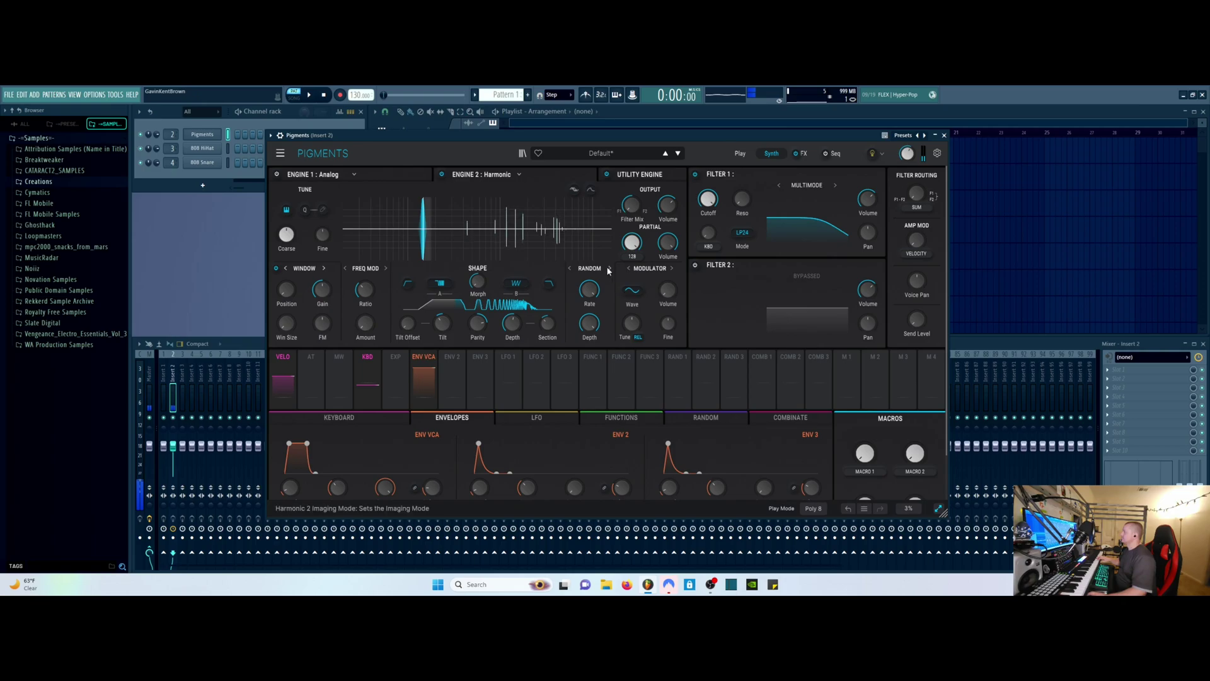
- Change the partial modulation mode to Periodic and vary the Periods amount
{"action": "left_click", "coordinate": [630, 302]}
{"action": "left_click", "coordinate": [639, 309]}
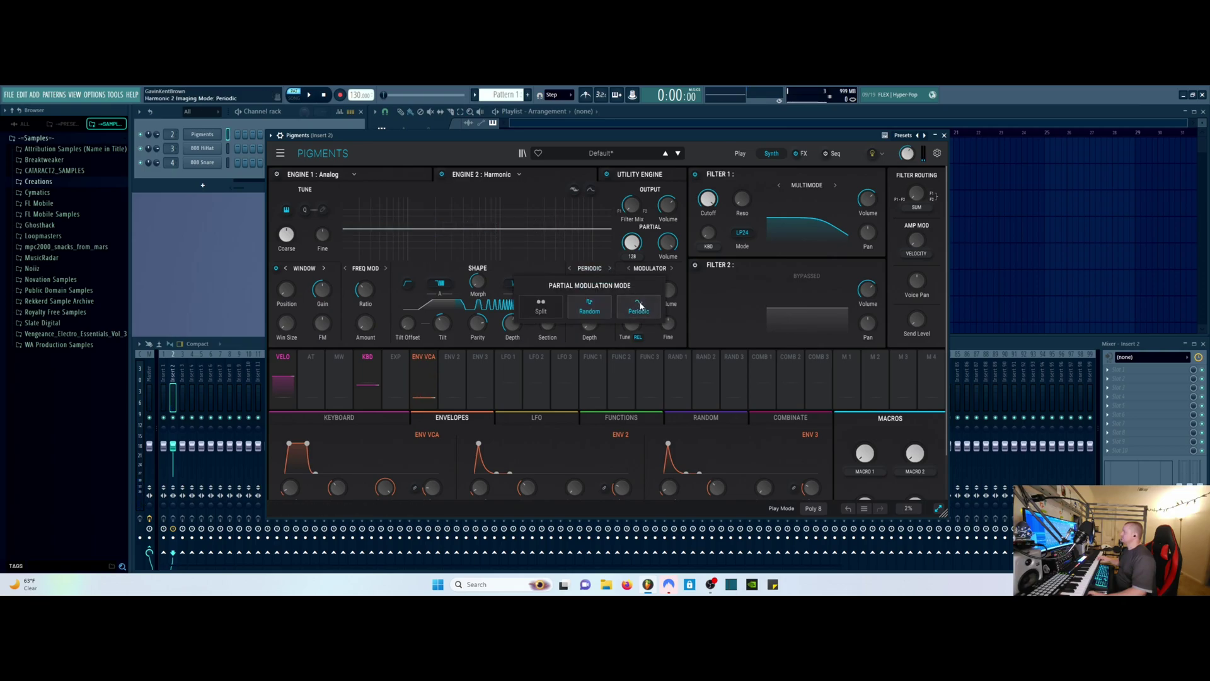
{"action": "mouse_move", "coordinate": [601, 283]}
{"action": "left_click_drag", "start_coordinate": [600, 283], "coordinate": [612, 311]}
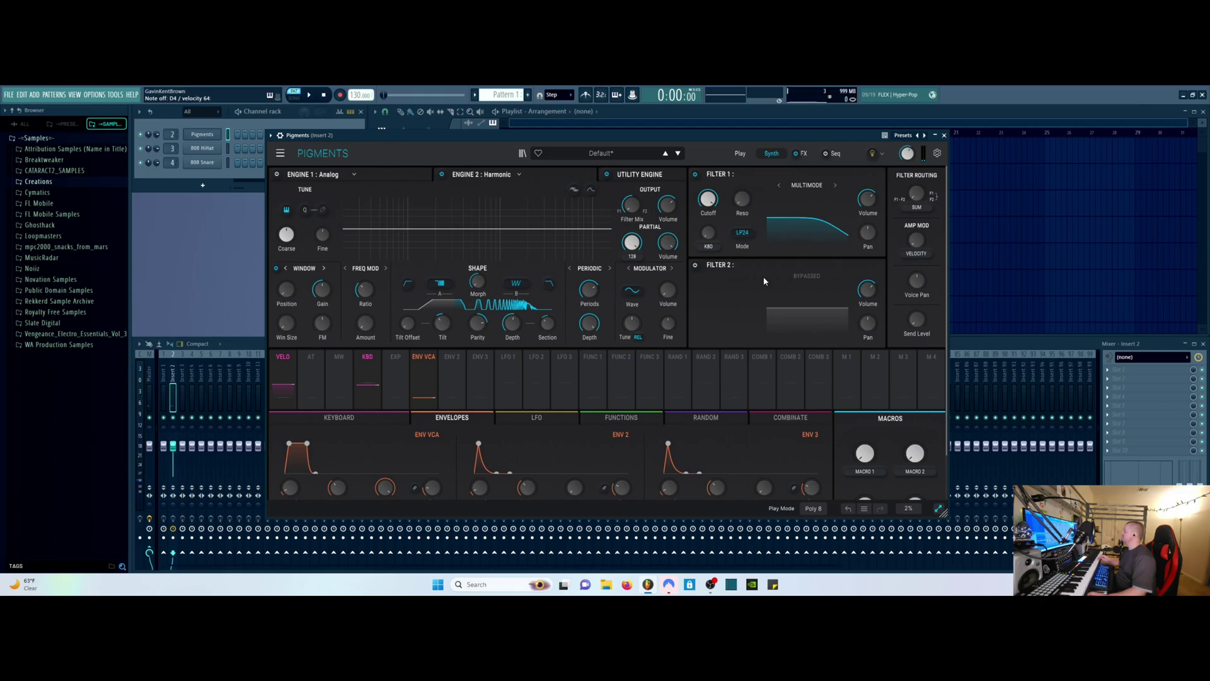
- Try the Harmonic engine's modulation amount, switch from frequency to phase modulation and reset the amount
{"action": "mouse_move", "coordinate": [363, 296]}
{"action": "mouse_move", "coordinate": [366, 323]}
{"action": "left_mouse_down"}
{"action": "mouse_move", "coordinate": [377, 283]}
{"action": "mouse_move", "coordinate": [377, 317]}
{"action": "left_mouse_up"}
{"action": "left_click_drag", "start_coordinate": [377, 321], "coordinate": [377, 317]}
{"action": "double_click", "coordinate": [377, 316]}
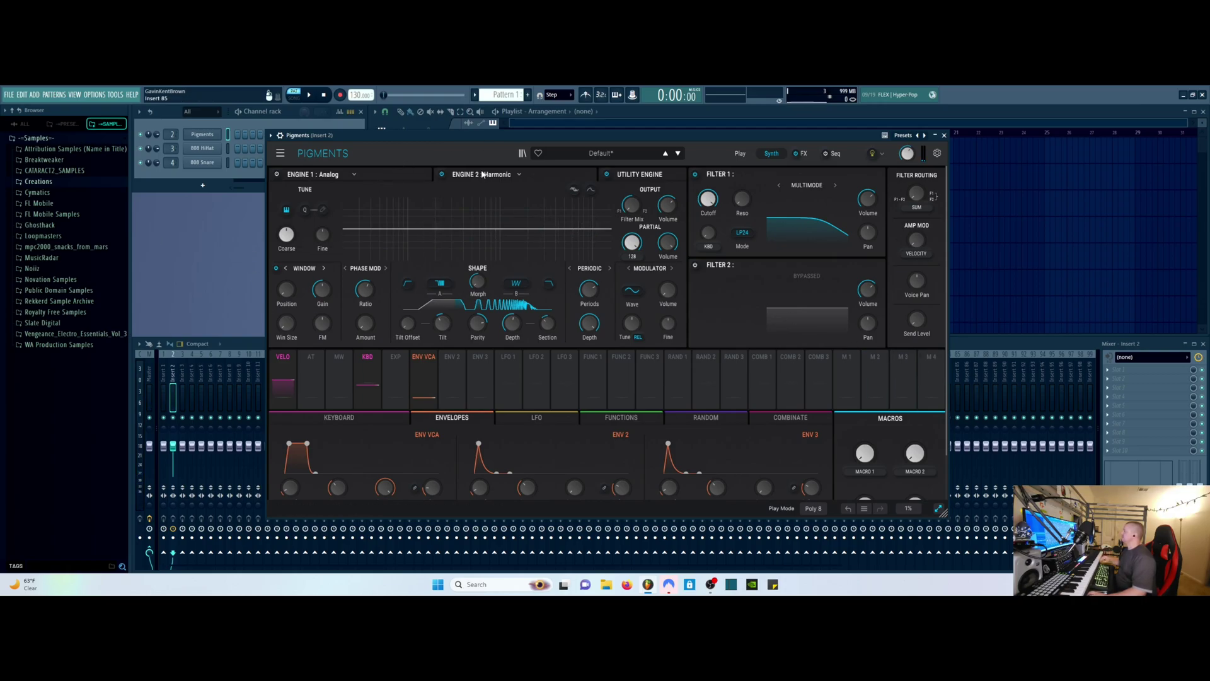
- Switch Engine 2 back to Sample mode with Granular off and select the Grand Piano C3 sample in slot A
{"action": "left_click", "coordinate": [636, 176]}
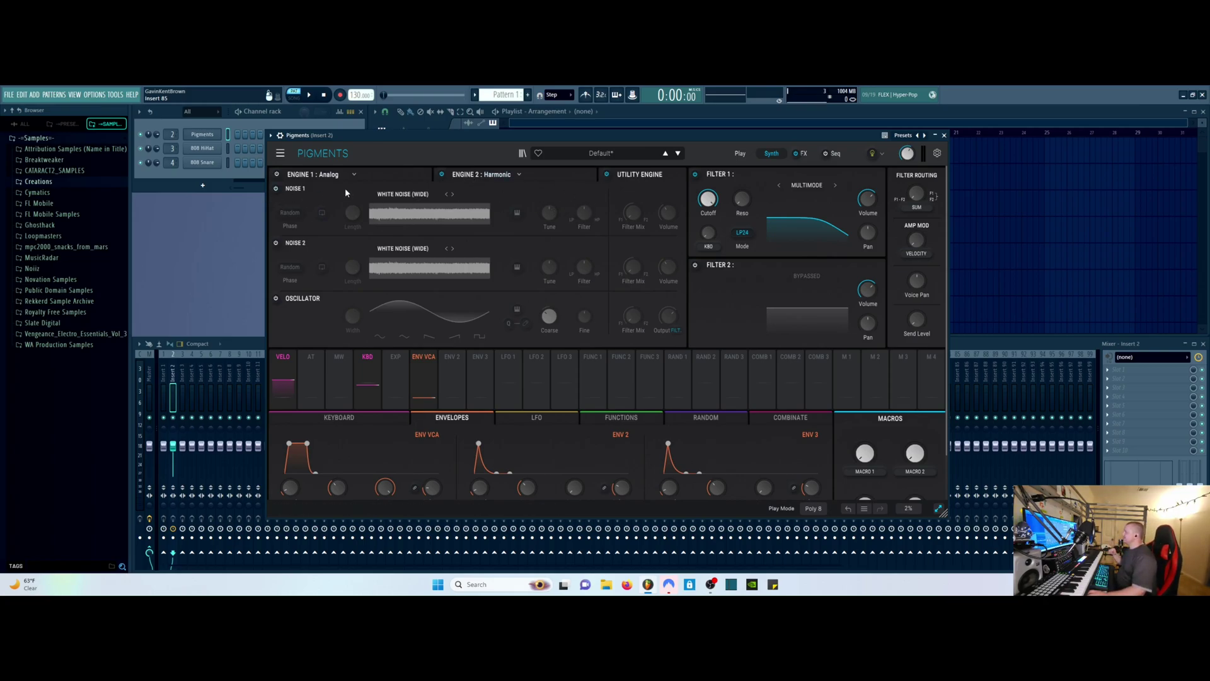
{"action": "left_click", "coordinate": [481, 174]}
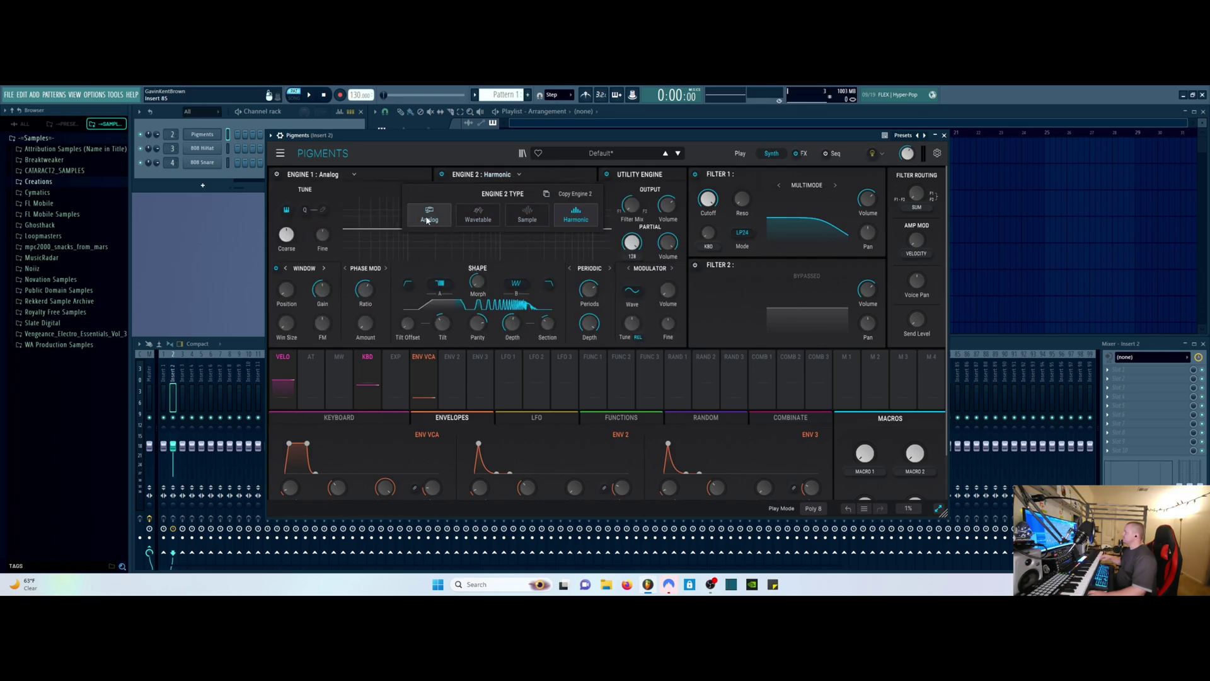
{"action": "left_click", "coordinate": [538, 218]}
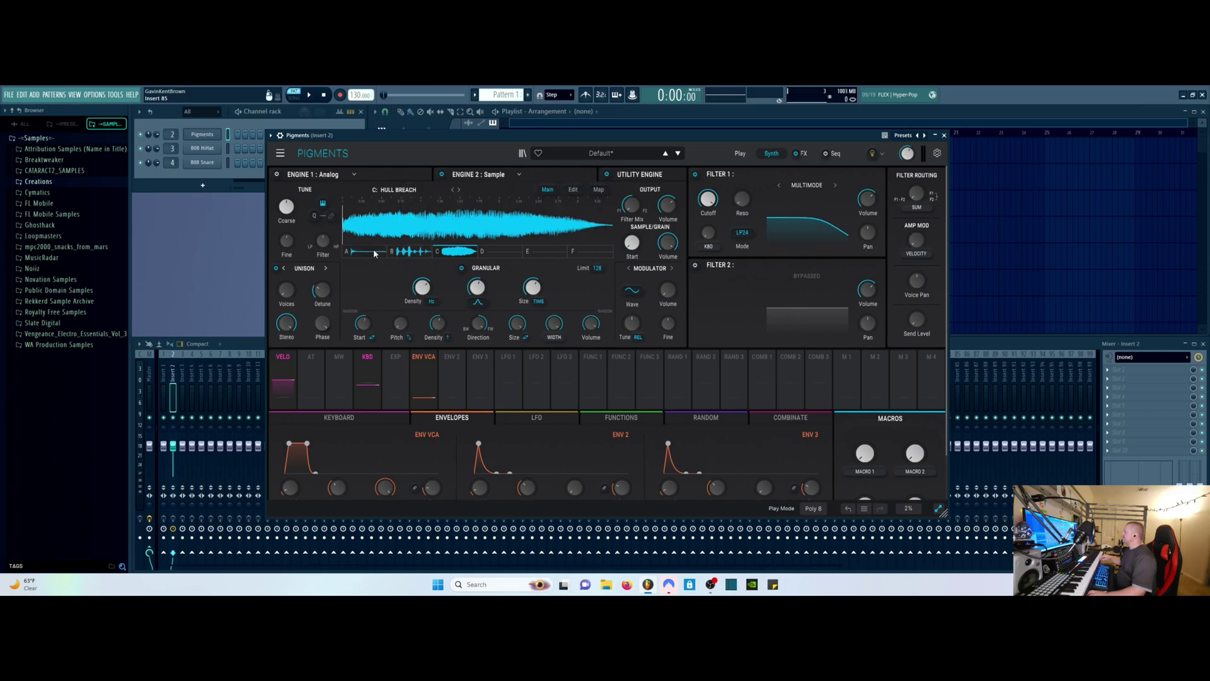
{"action": "left_click", "coordinate": [374, 252]}
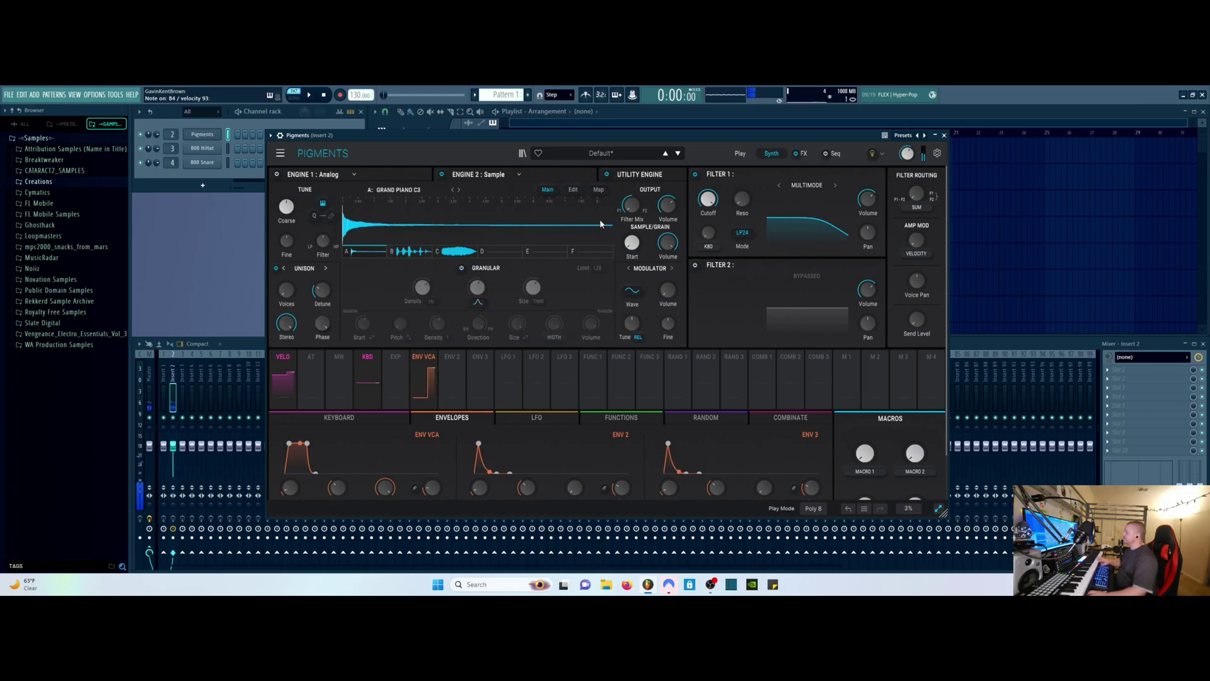
- Turn on Noise 1 in the Utility Engine, try it unlooped with a length of 0.180, and re-enable looping
{"action": "left_click", "coordinate": [644, 174]}
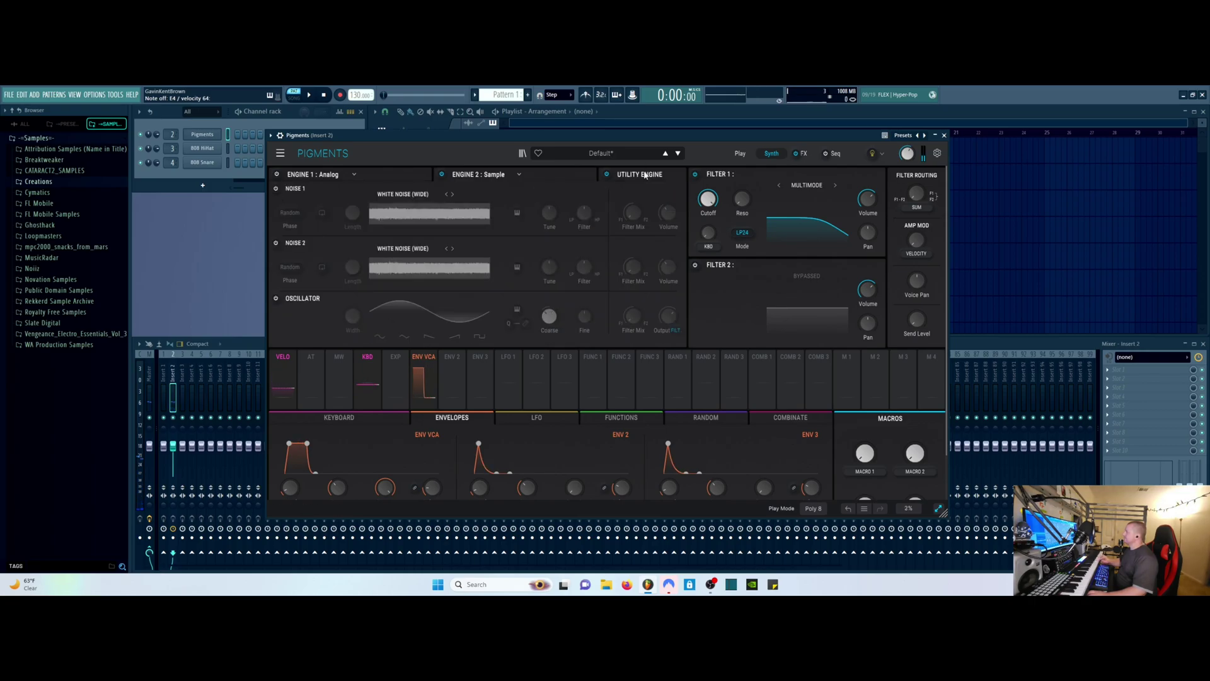
{"action": "left_click", "coordinate": [276, 189]}
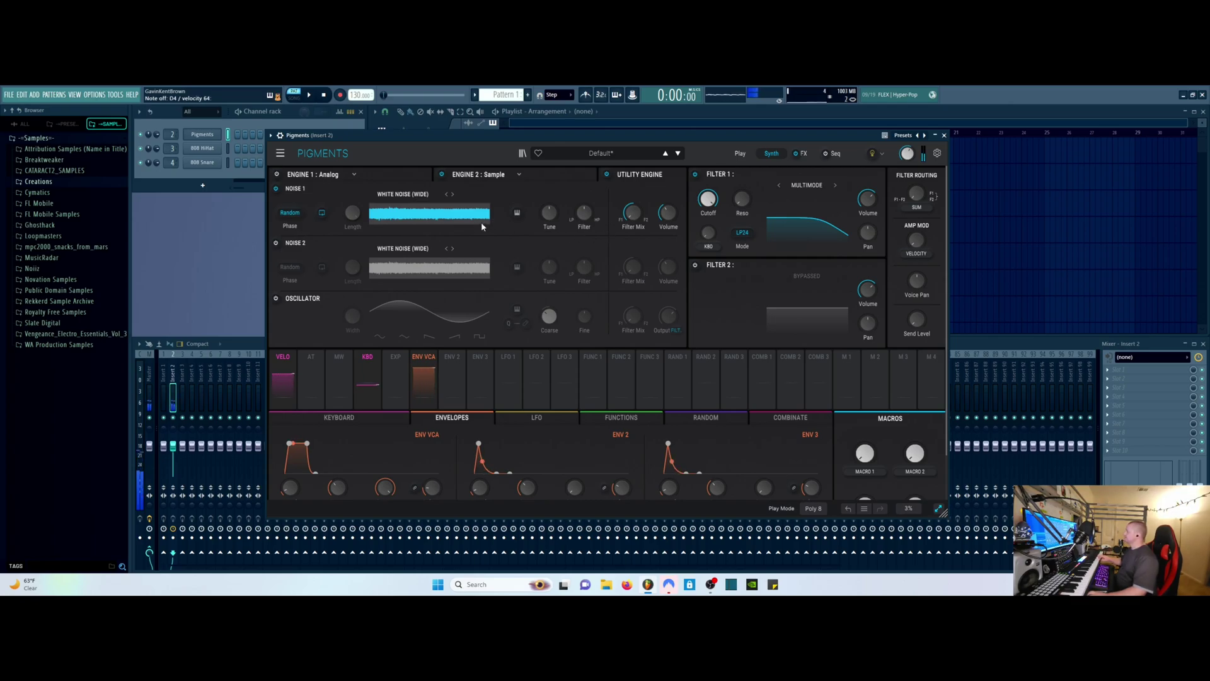
{"action": "left_click", "coordinate": [322, 215]}
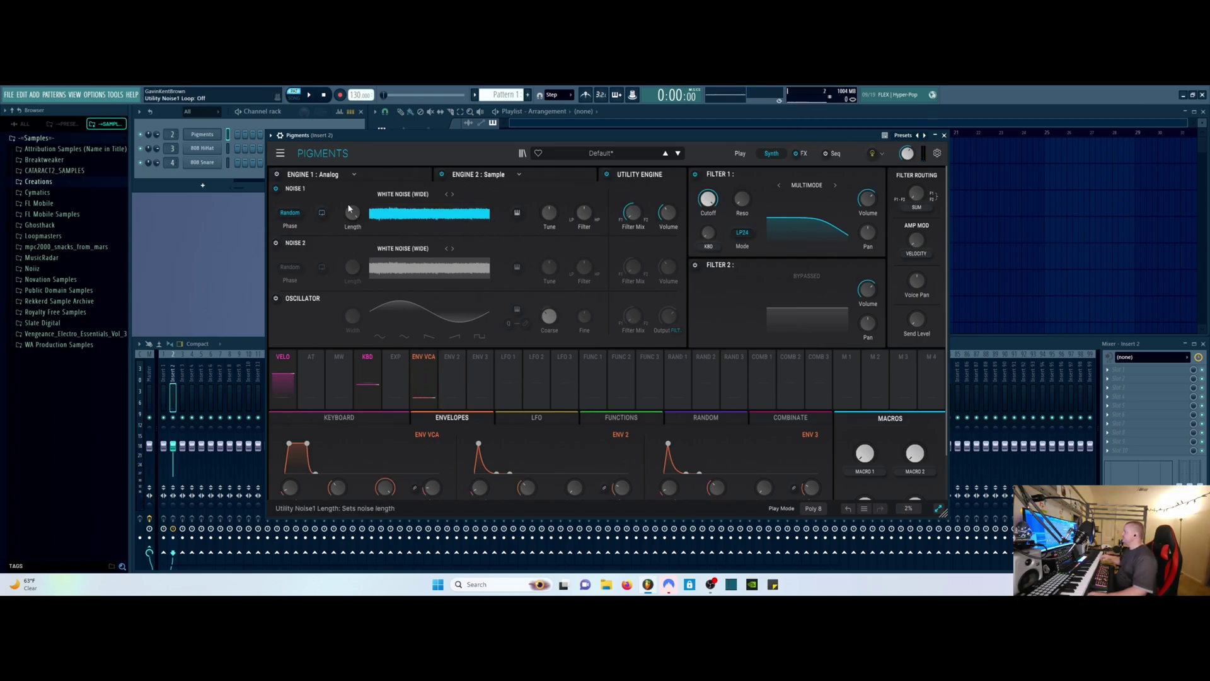
{"action": "mouse_move", "coordinate": [350, 215]}
{"action": "left_mouse_down"}
{"action": "mouse_move", "coordinate": [350, 265]}
{"action": "mouse_move", "coordinate": [350, 228]}
{"action": "left_mouse_up"}
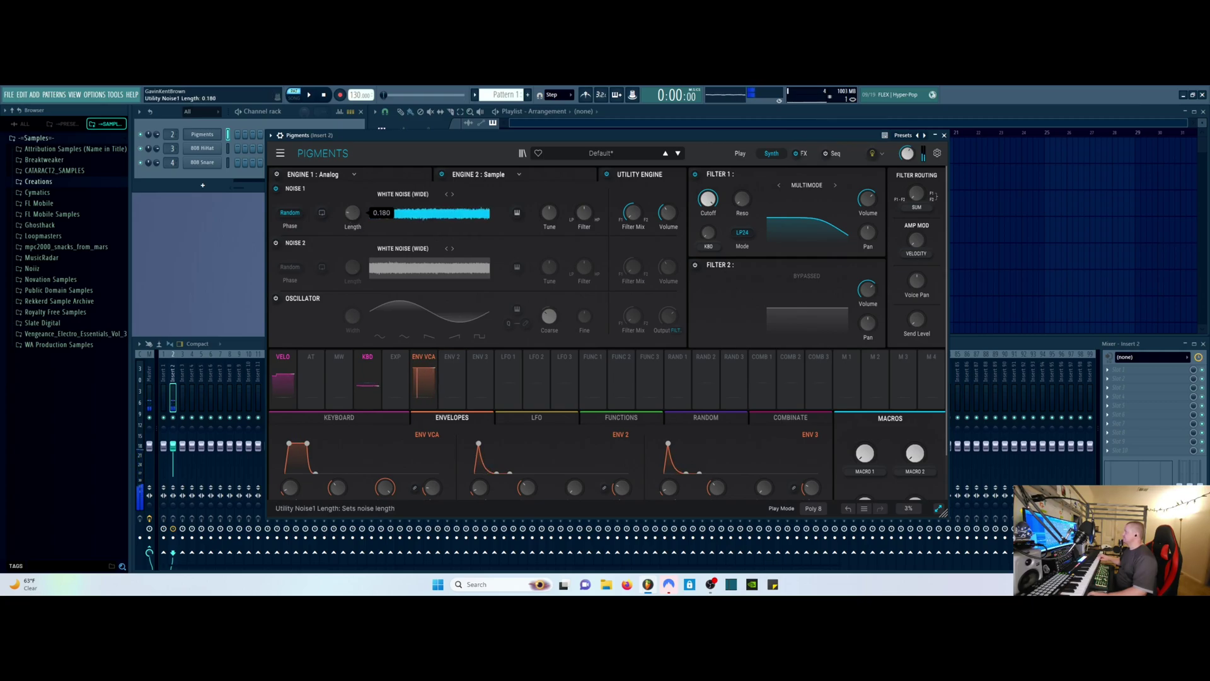
{"action": "left_click", "coordinate": [322, 213]}
- Load the Vinyl Old sample from the Hardware category into Noise 1
{"action": "left_click", "coordinate": [420, 195]}
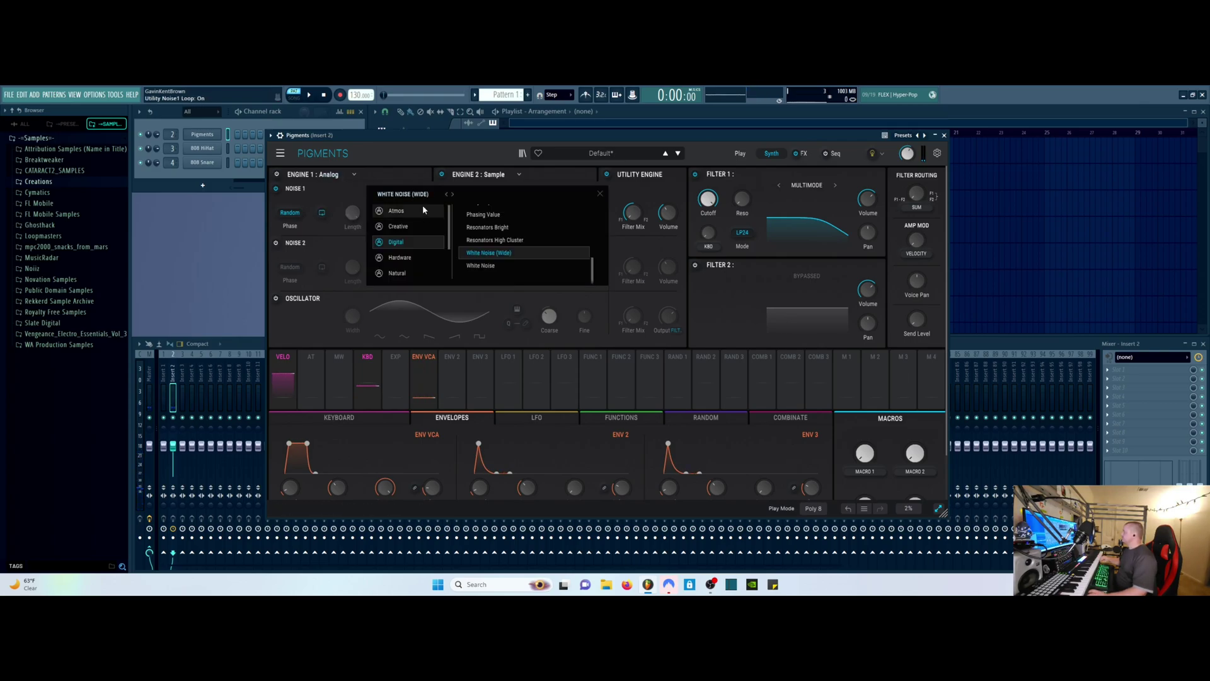
{"action": "scroll", "coordinate": [435, 233], "scroll_direction": "down", "scroll_amount": 2}
{"action": "left_click", "coordinate": [415, 228]}
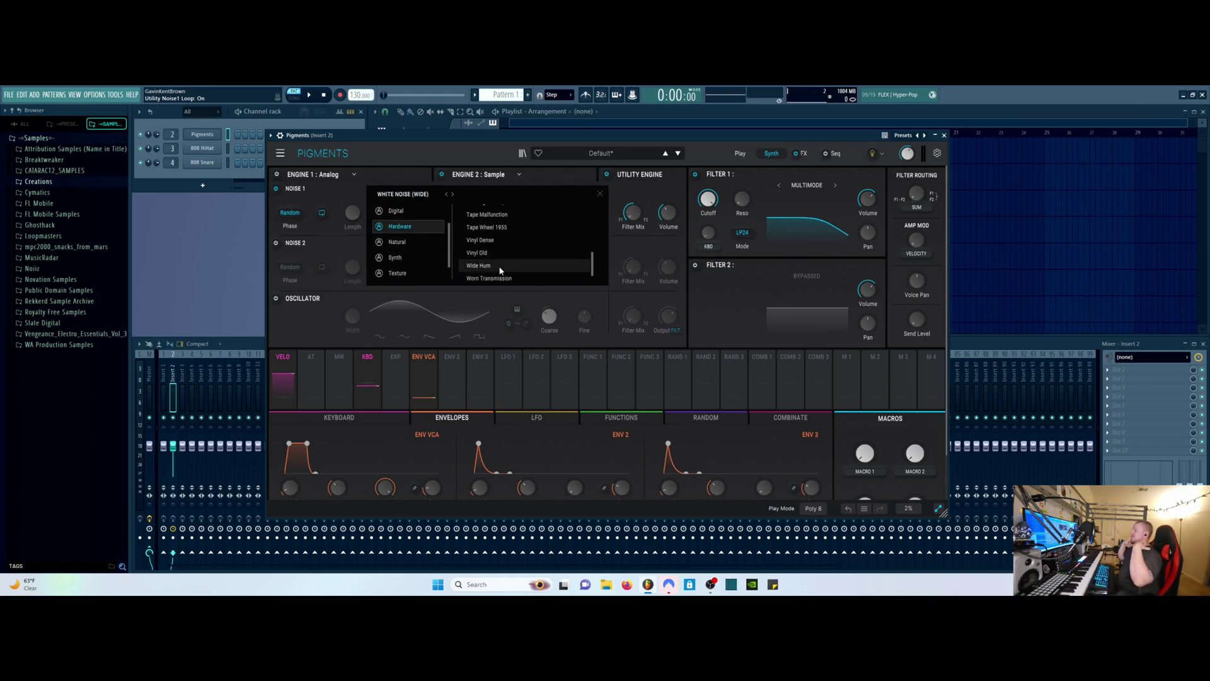
{"action": "scroll", "coordinate": [501, 268], "scroll_direction": "up", "scroll_amount": 5}
{"action": "scroll", "coordinate": [523, 260], "scroll_direction": "down", "scroll_amount": 5}
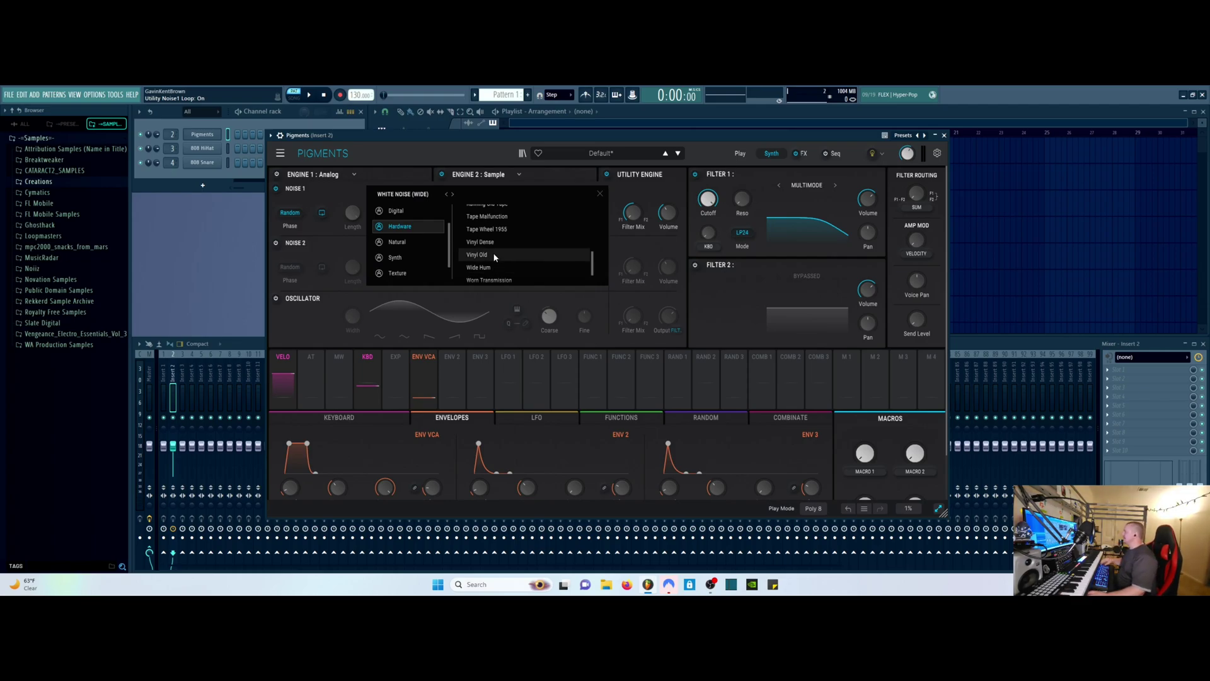
{"action": "left_click", "coordinate": [494, 256]}
{"action": "left_click", "coordinate": [494, 253]}
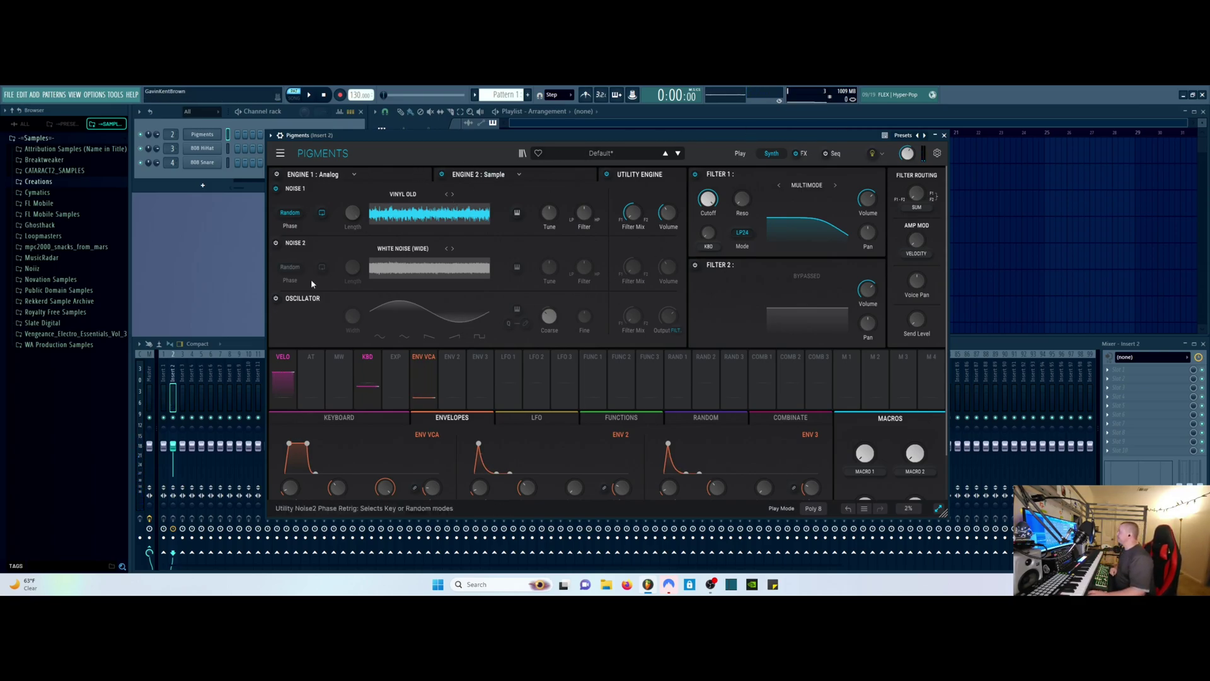
- Turn off Noise 1 and Engine 2, and enable Engine 1 with its output volume at -11.9 dB
{"action": "left_click", "coordinate": [276, 188]}
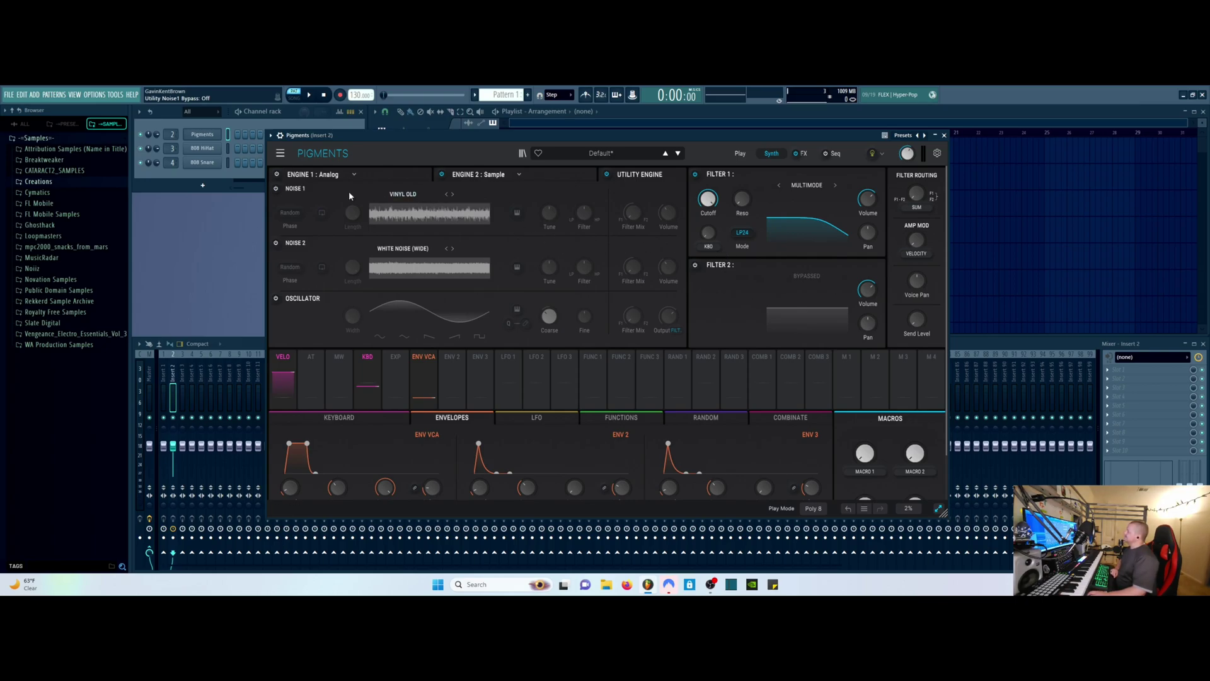
{"action": "left_click", "coordinate": [275, 178]}
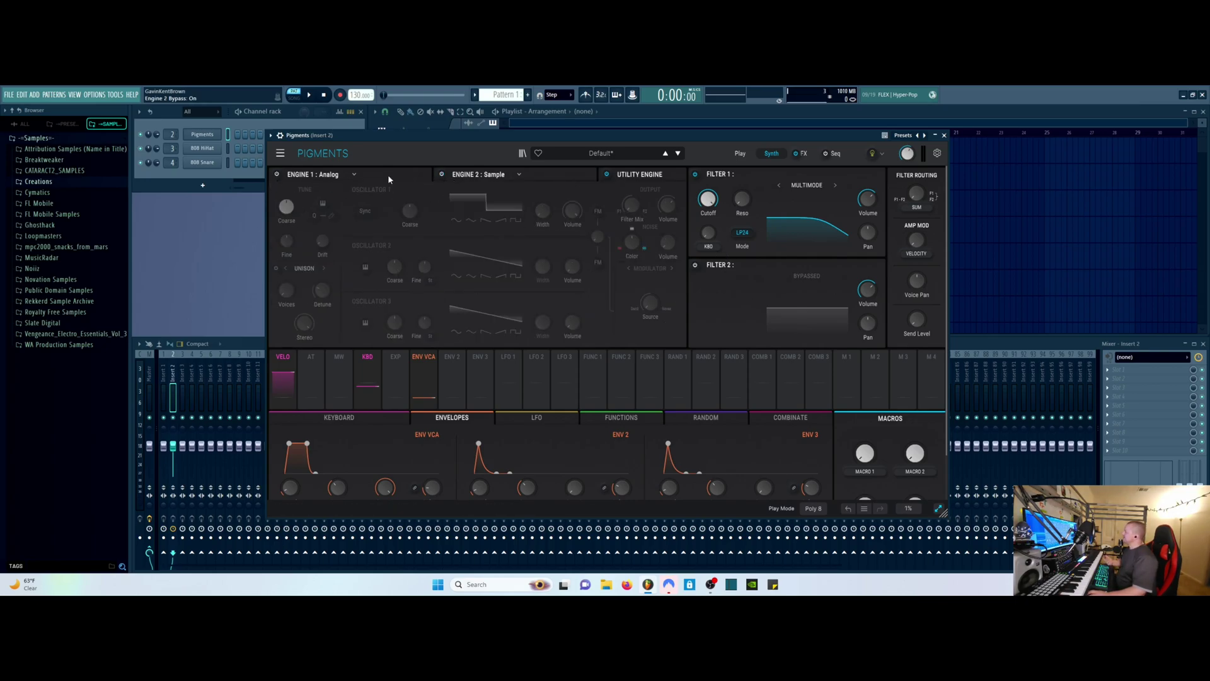
{"action": "left_click", "coordinate": [276, 174]}
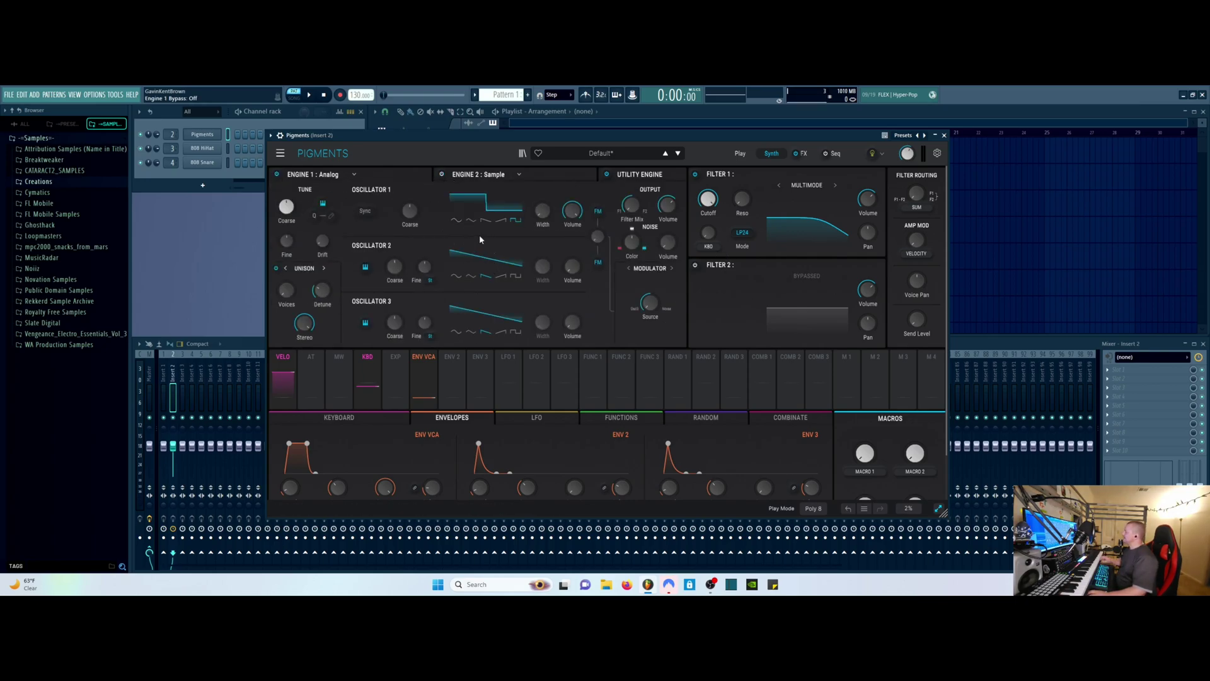
{"action": "mouse_move", "coordinate": [679, 198]}
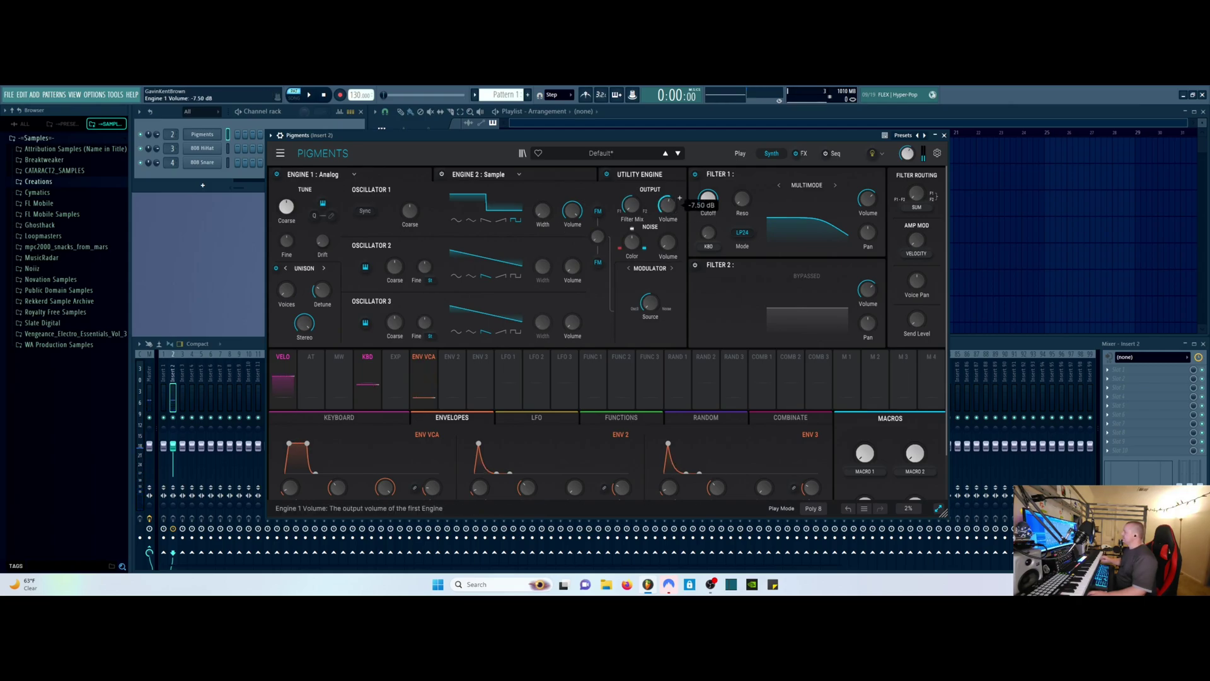
- Turn on the Utility Engine's sine oscillator to audition it, and bypass the Utility Engine
{"action": "left_click", "coordinate": [641, 175]}
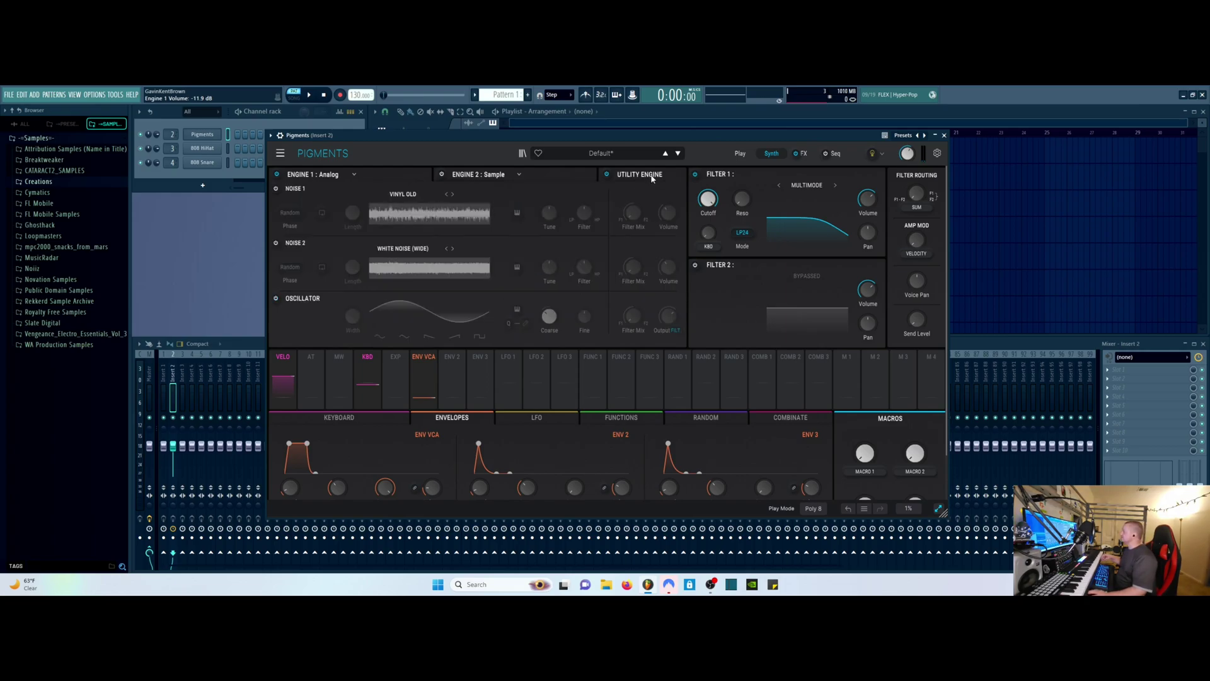
{"action": "left_click", "coordinate": [277, 299]}
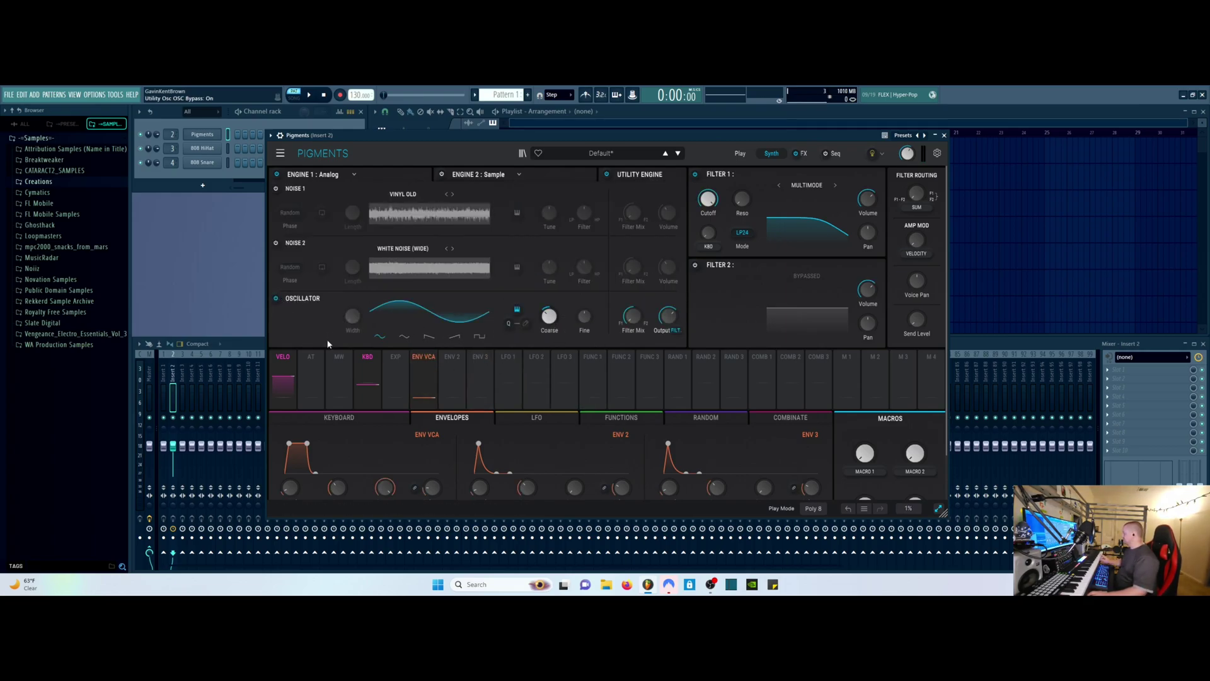
{"action": "mouse_move", "coordinate": [553, 324]}
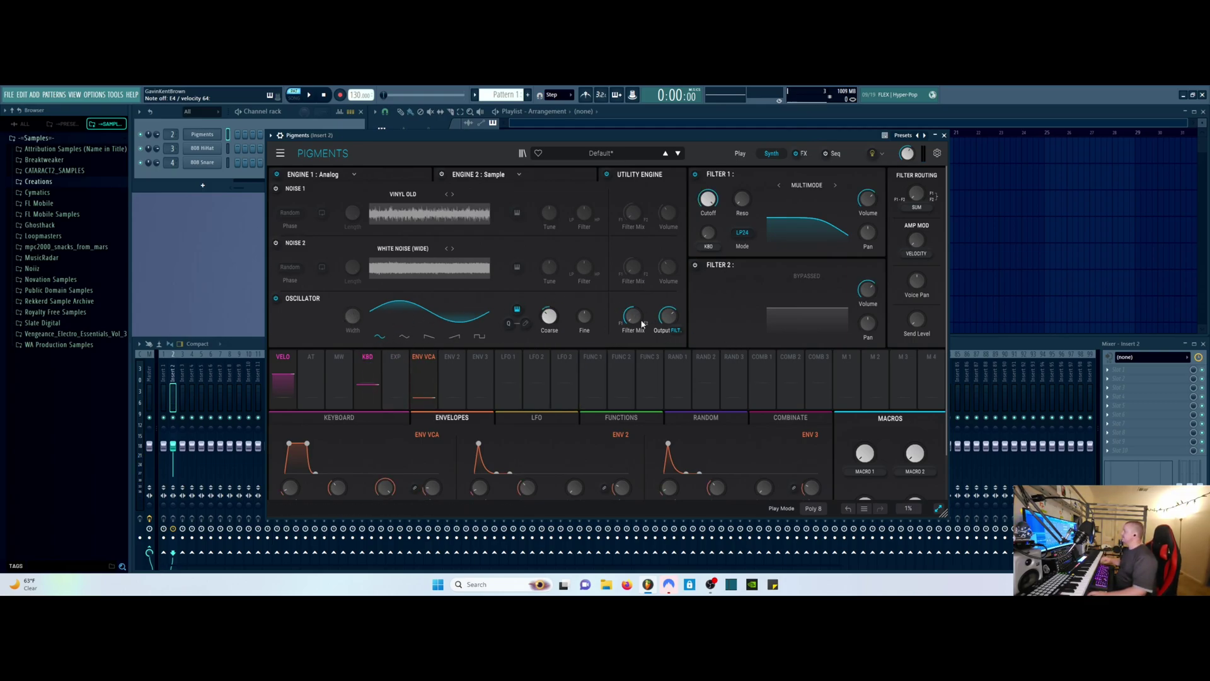
{"action": "left_click", "coordinate": [399, 180]}
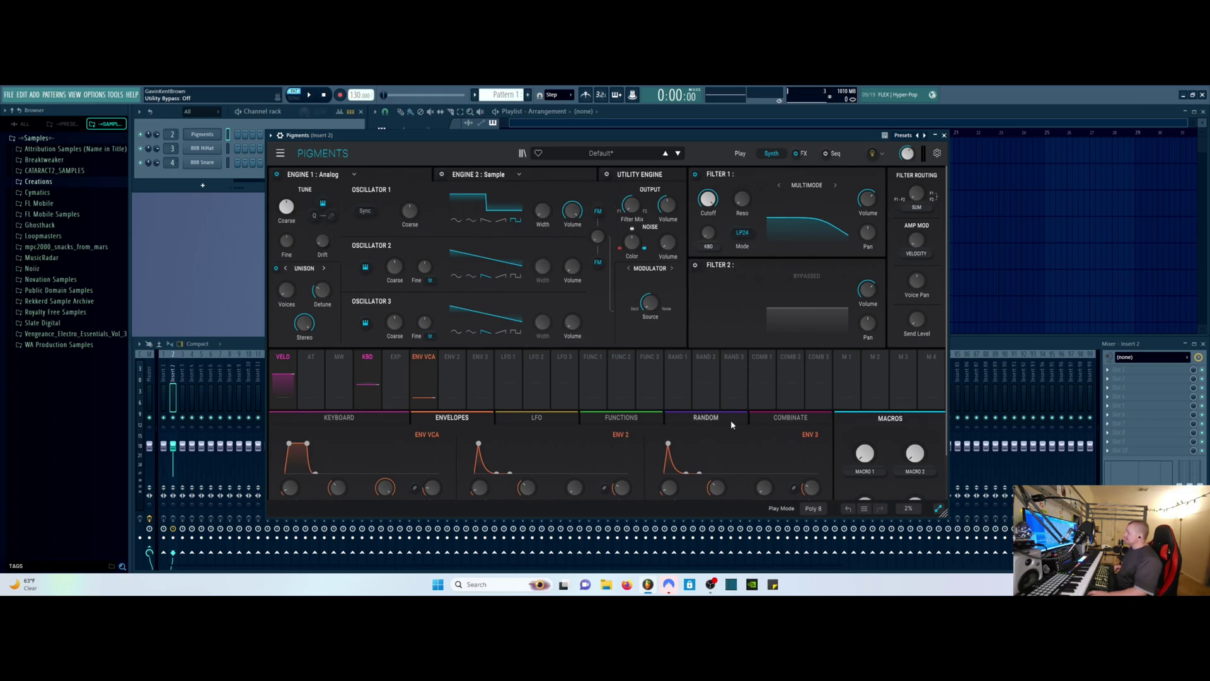
- Enlarge the plugin window, raise Filter 1's resonance to about 0.608 and sweep its cutoff to about 883 Hz
{"action": "left_click", "coordinate": [937, 508]}
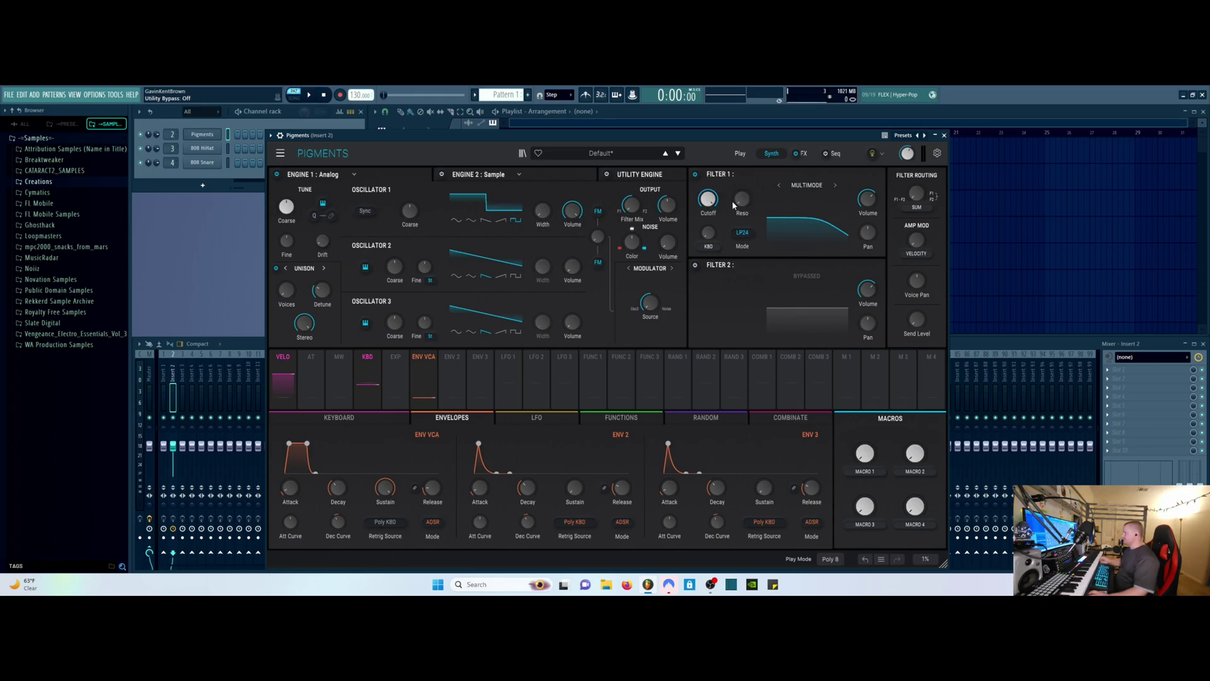
{"action": "left_click_drag", "start_coordinate": [710, 205], "coordinate": [742, 165]}
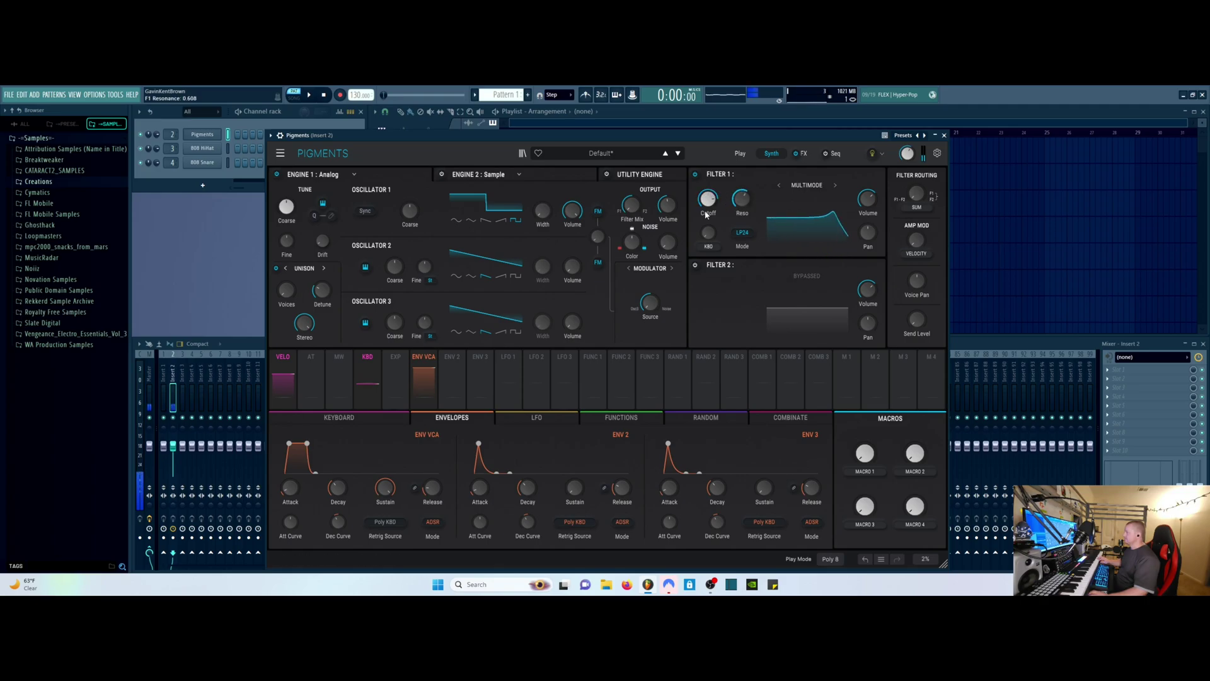
{"action": "left_click_drag", "start_coordinate": [709, 214], "coordinate": [709, 252]}
{"action": "left_click_drag", "start_coordinate": [720, 192], "coordinate": [720, 165]}
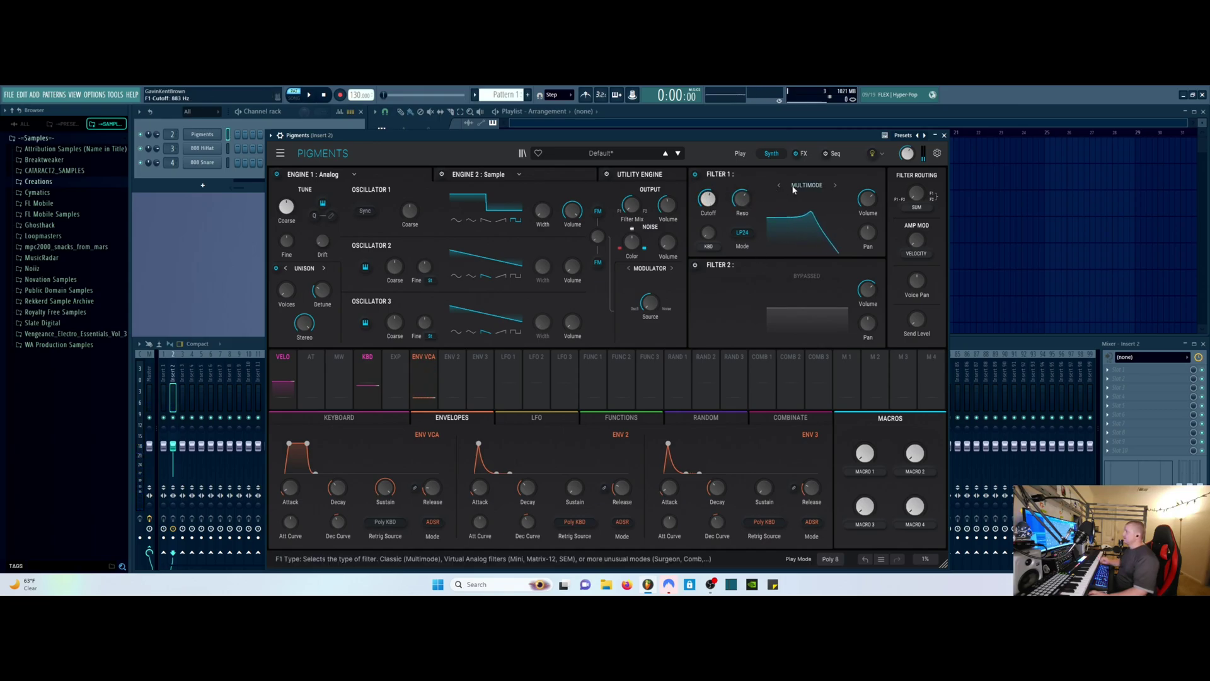
- Look through Filter 1's multimode options, try the MS-20 type with a varied cutoff, and switch to SEM
{"action": "left_click", "coordinate": [744, 236]}
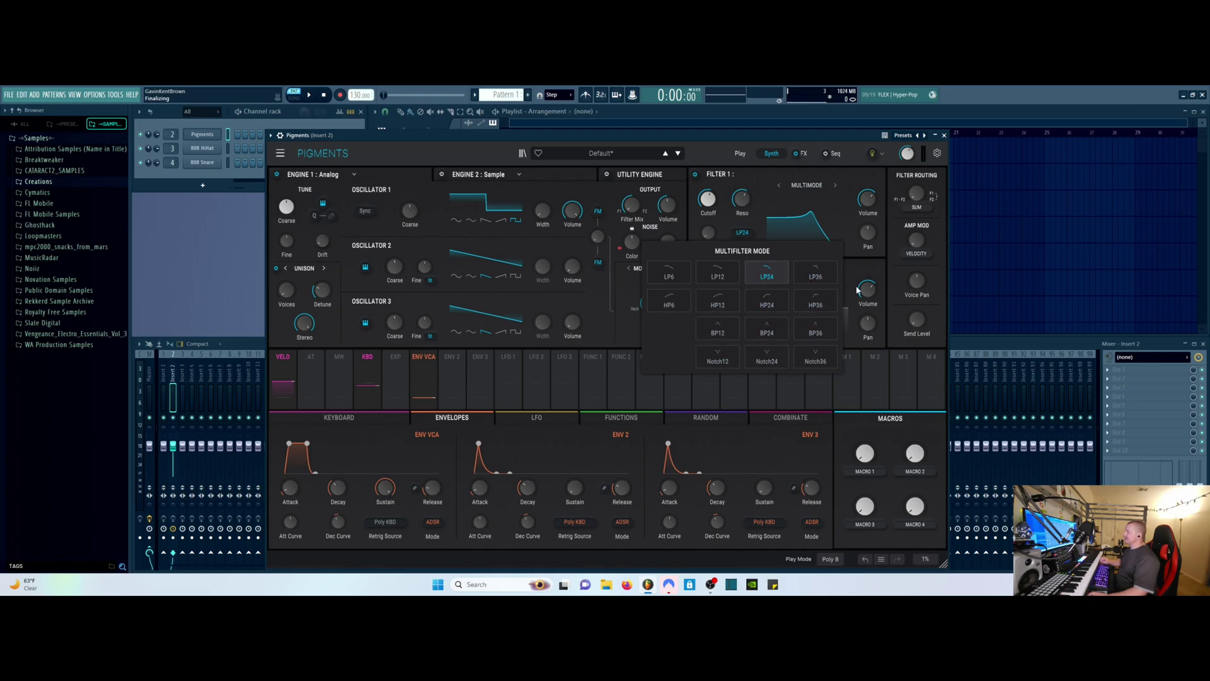
{"action": "left_click", "coordinate": [825, 187]}
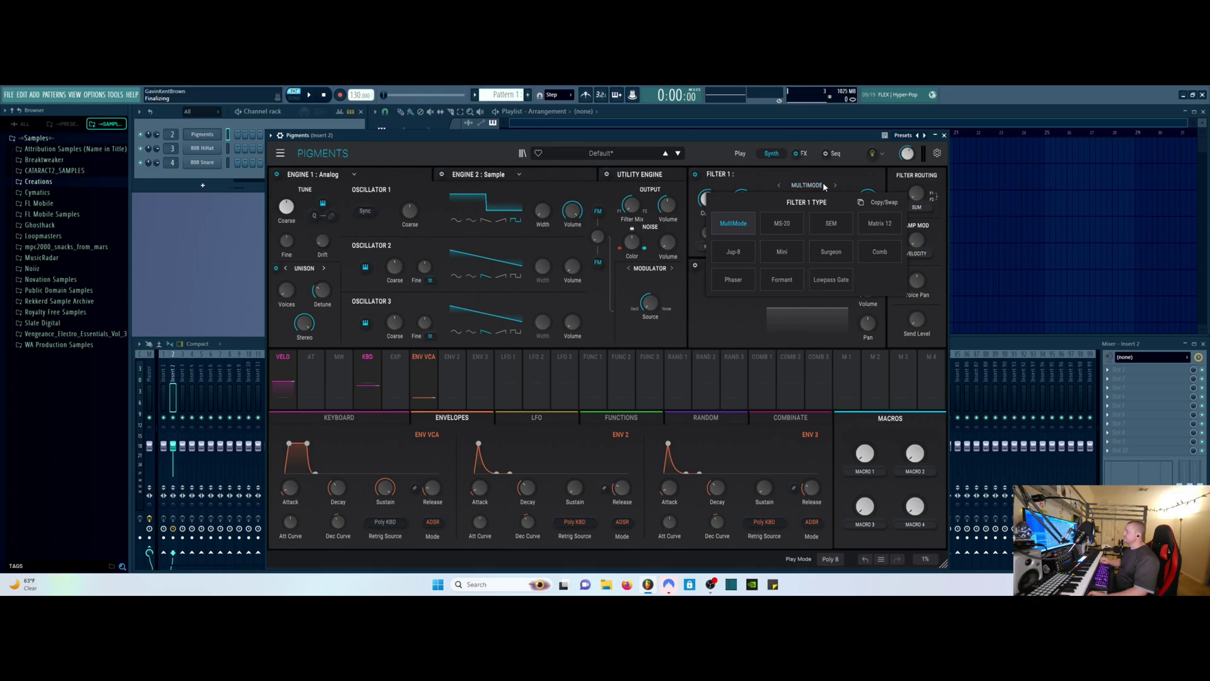
{"action": "left_click", "coordinate": [789, 222]}
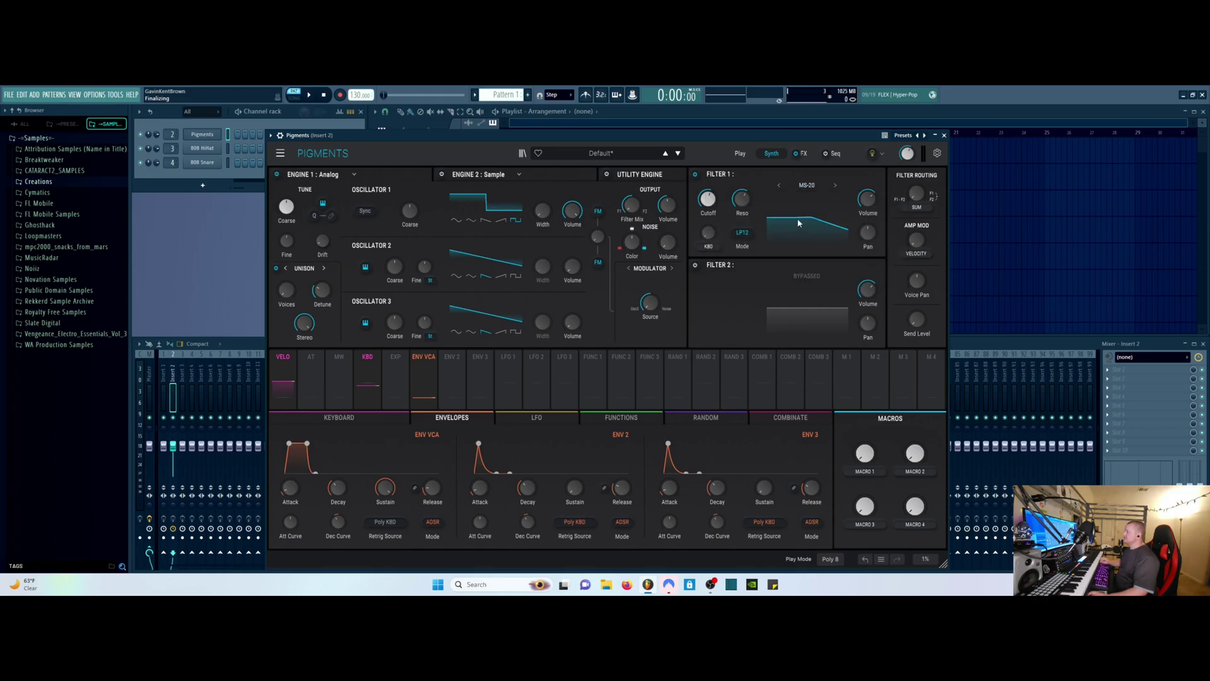
{"action": "left_click_drag", "start_coordinate": [719, 197], "coordinate": [719, 191]}
{"action": "left_click", "coordinate": [835, 185]}
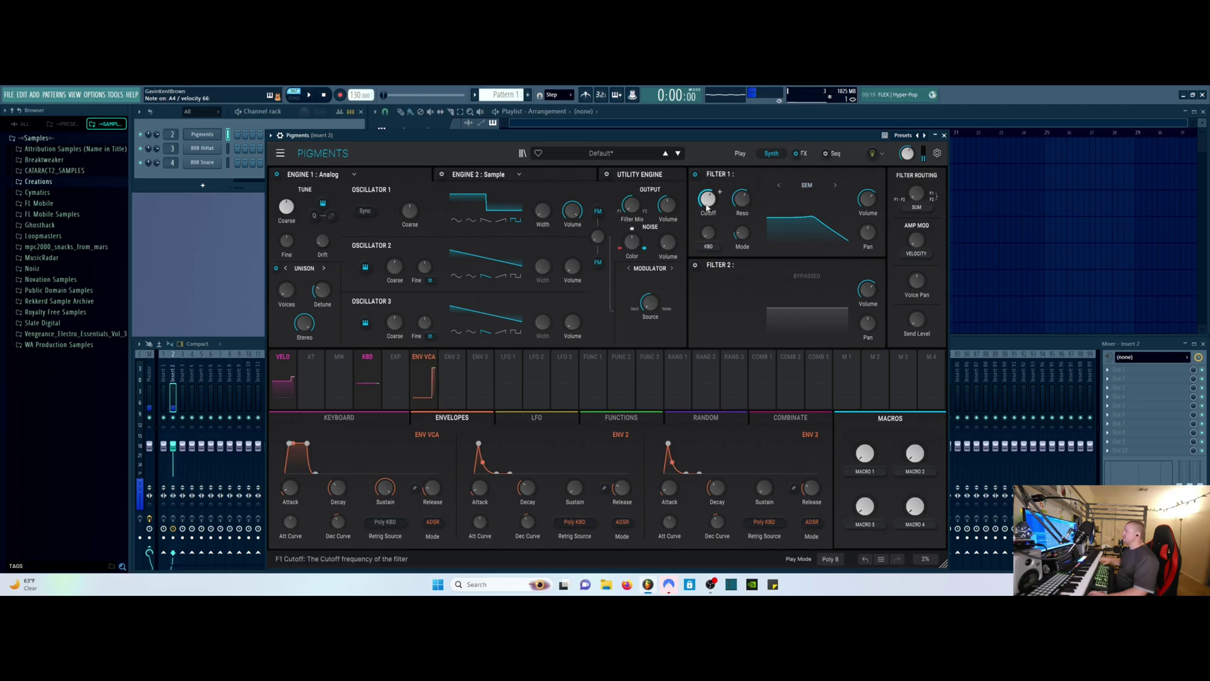
- Try Filter 1's Matrix 12, Jup-8 and Mini types, sweeping the cutoff to about 1512 Hz and 1350 Hz
{"action": "left_click", "coordinate": [836, 185]}
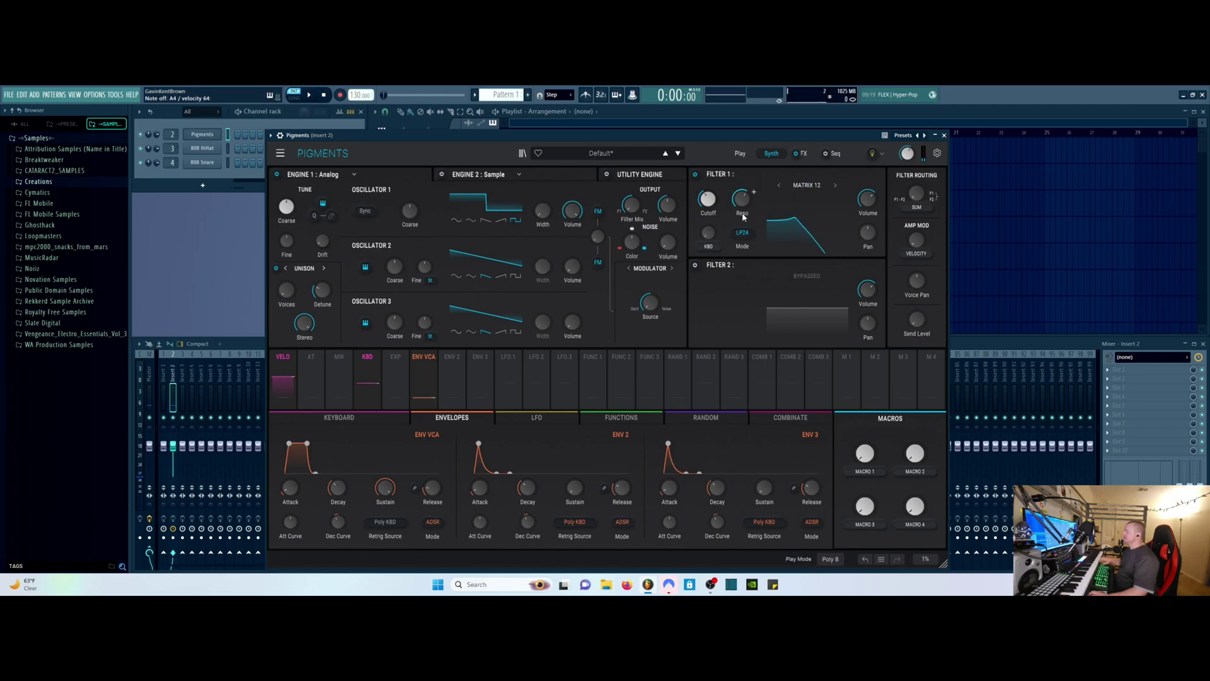
{"action": "left_click_drag", "start_coordinate": [708, 199], "coordinate": [707, 184]}
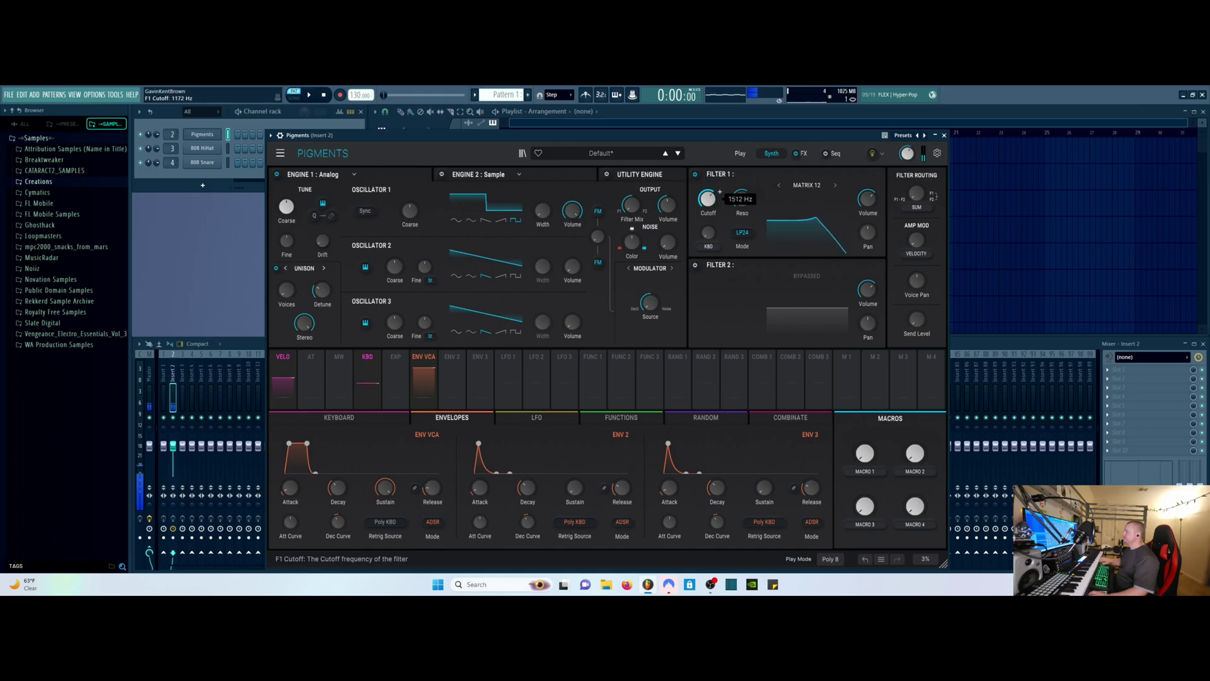
{"action": "left_click", "coordinate": [836, 185]}
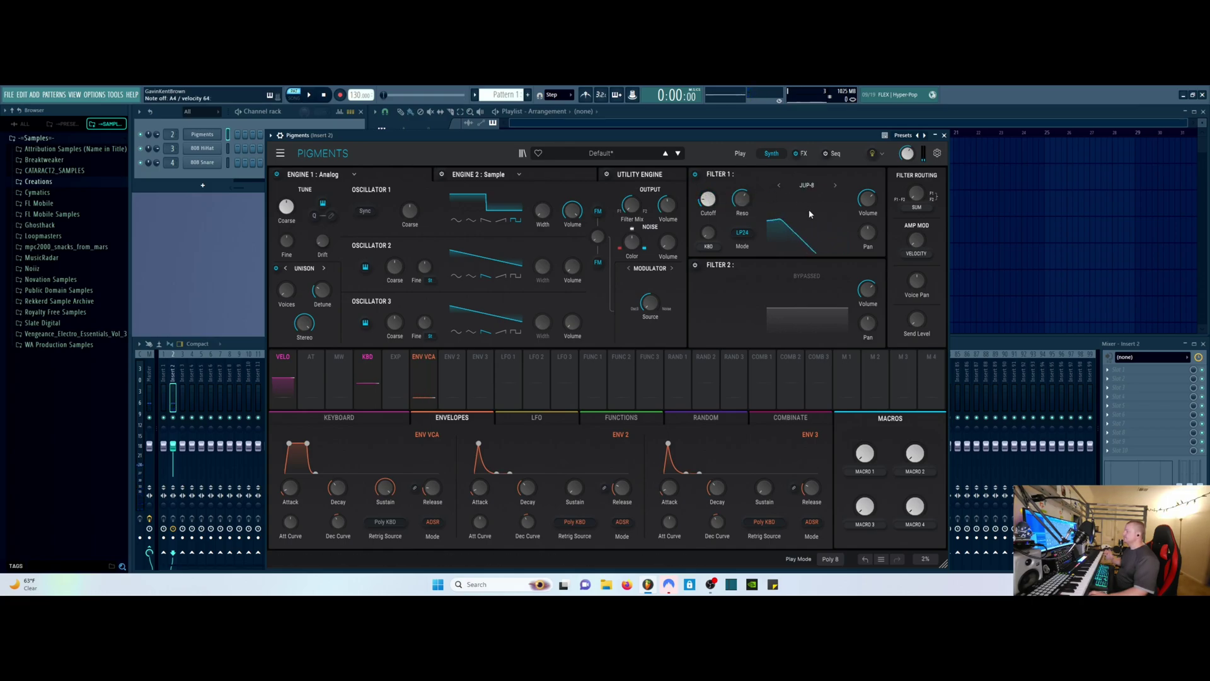
{"action": "left_click", "coordinate": [813, 185]}
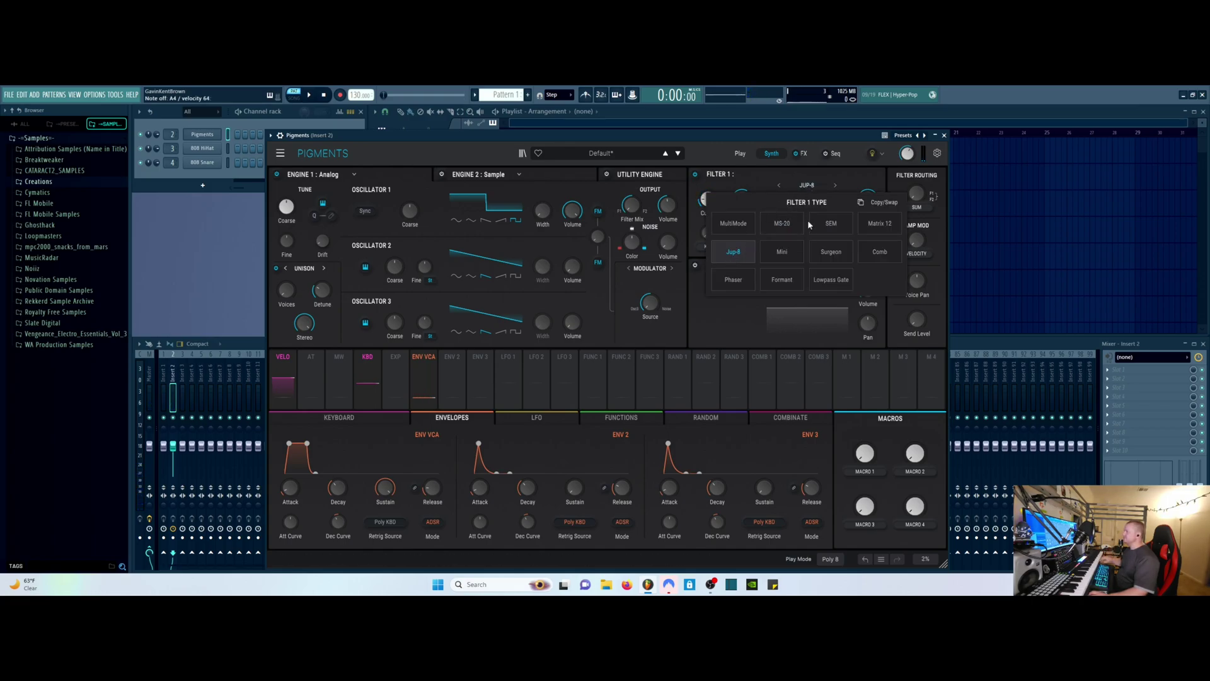
{"action": "left_click", "coordinate": [781, 252]}
{"action": "left_click_drag", "start_coordinate": [708, 199], "coordinate": [708, 178]}
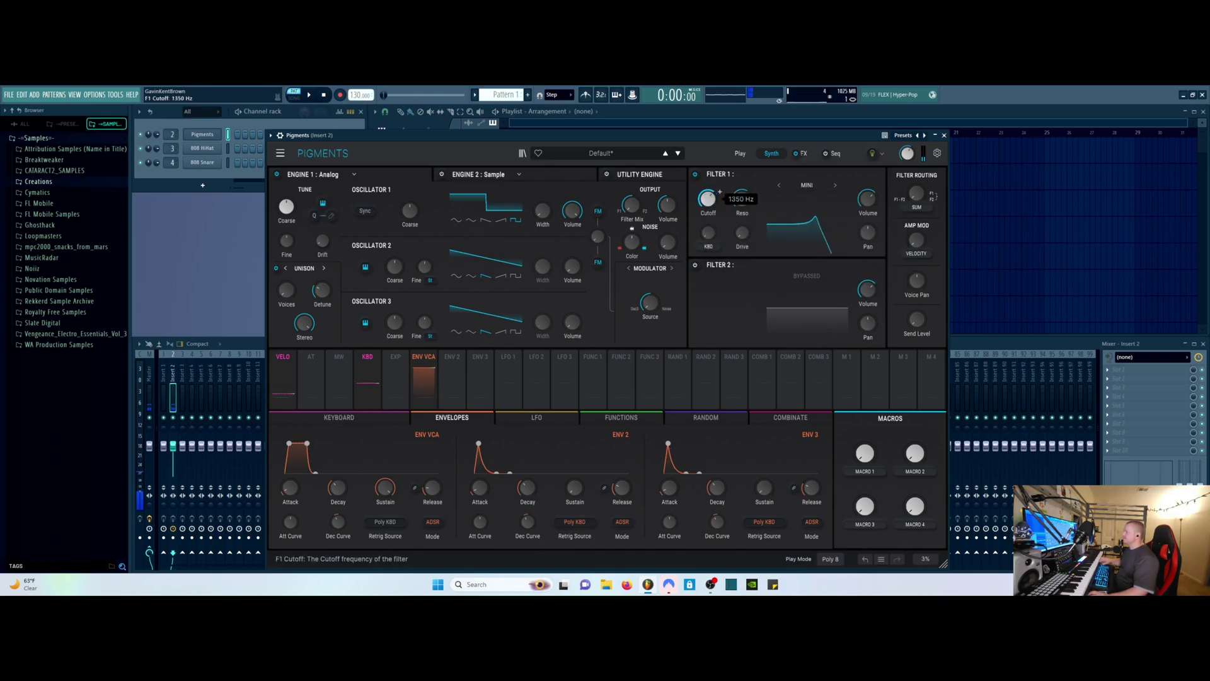
- Try Filter 1's Comb type with a lowered frequency and the Phaser type with the cutoff at about 448 Hz
{"action": "left_click", "coordinate": [812, 186]}
{"action": "left_click", "coordinate": [880, 252]}
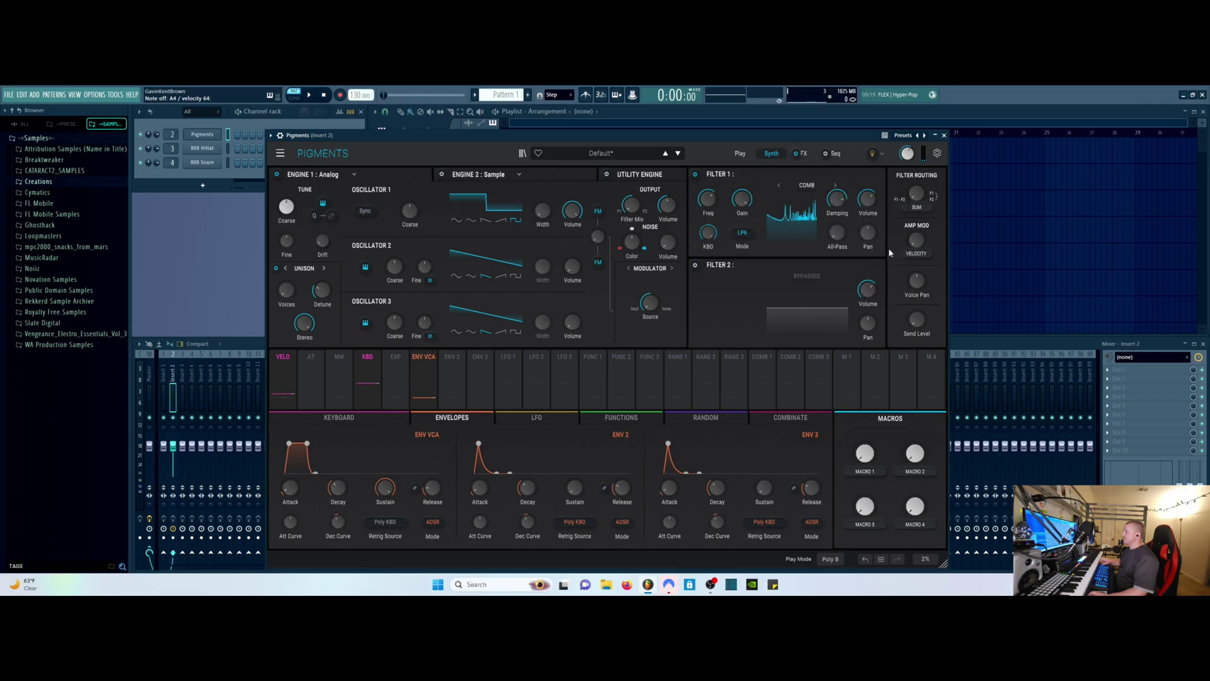
{"action": "left_click_drag", "start_coordinate": [712, 201], "coordinate": [712, 218]}
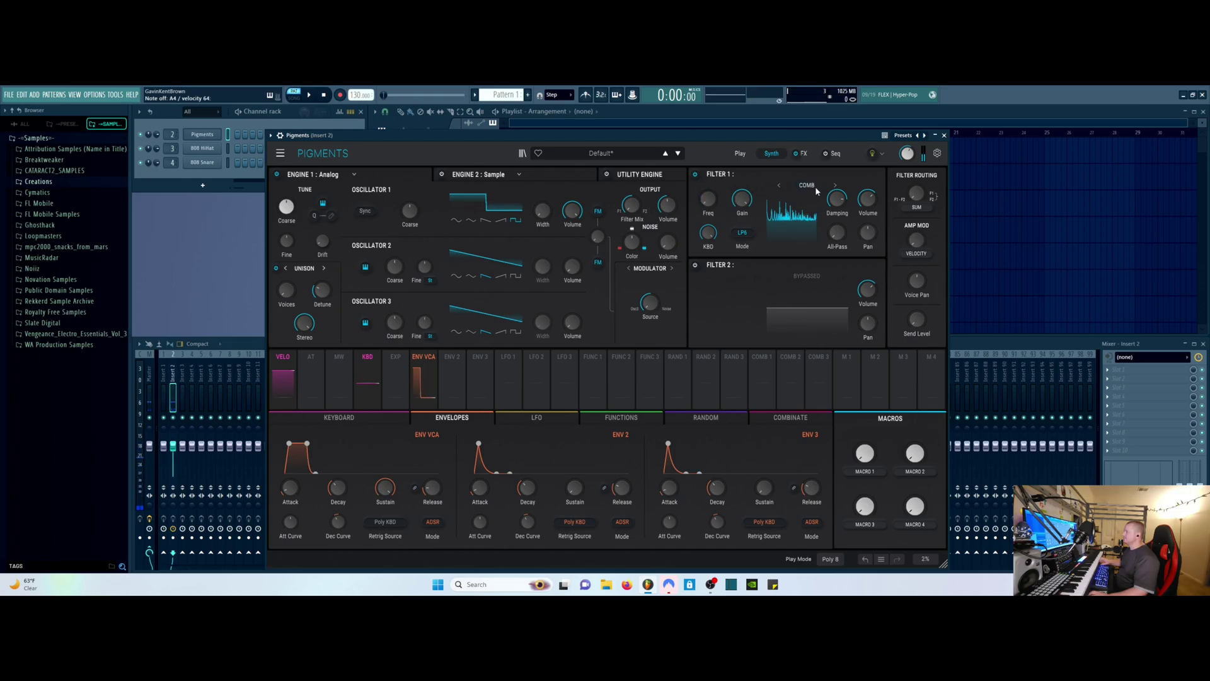
{"action": "left_click", "coordinate": [785, 201]}
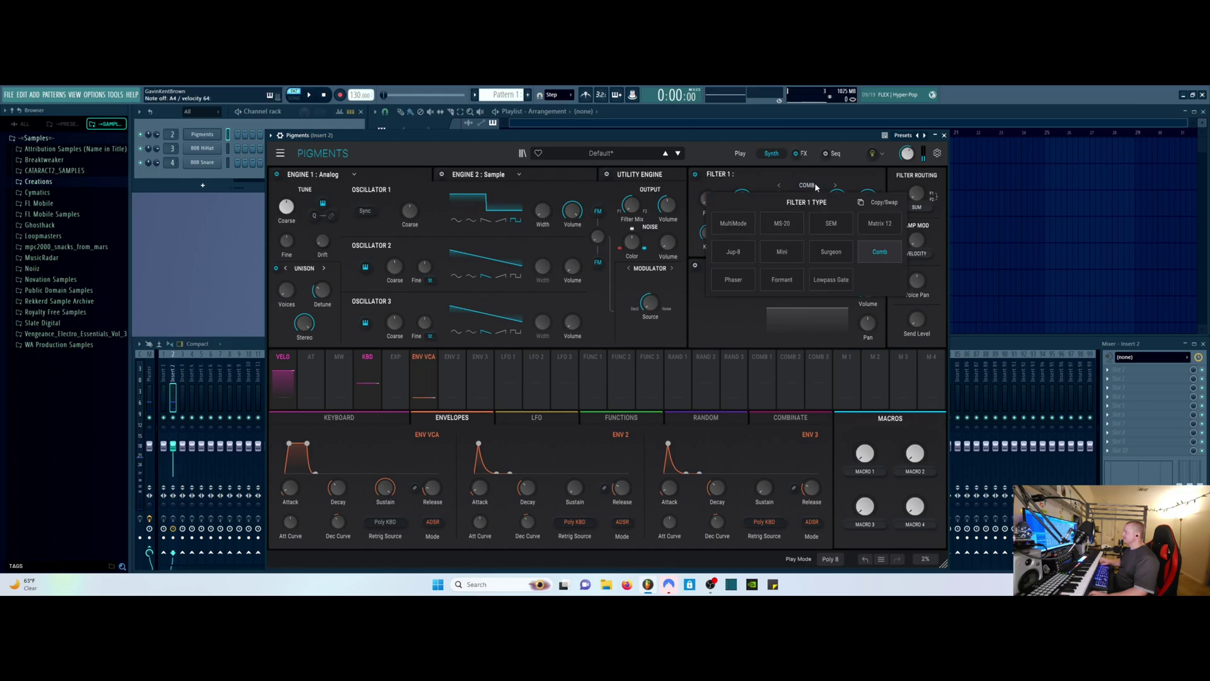
{"action": "left_click", "coordinate": [734, 277]}
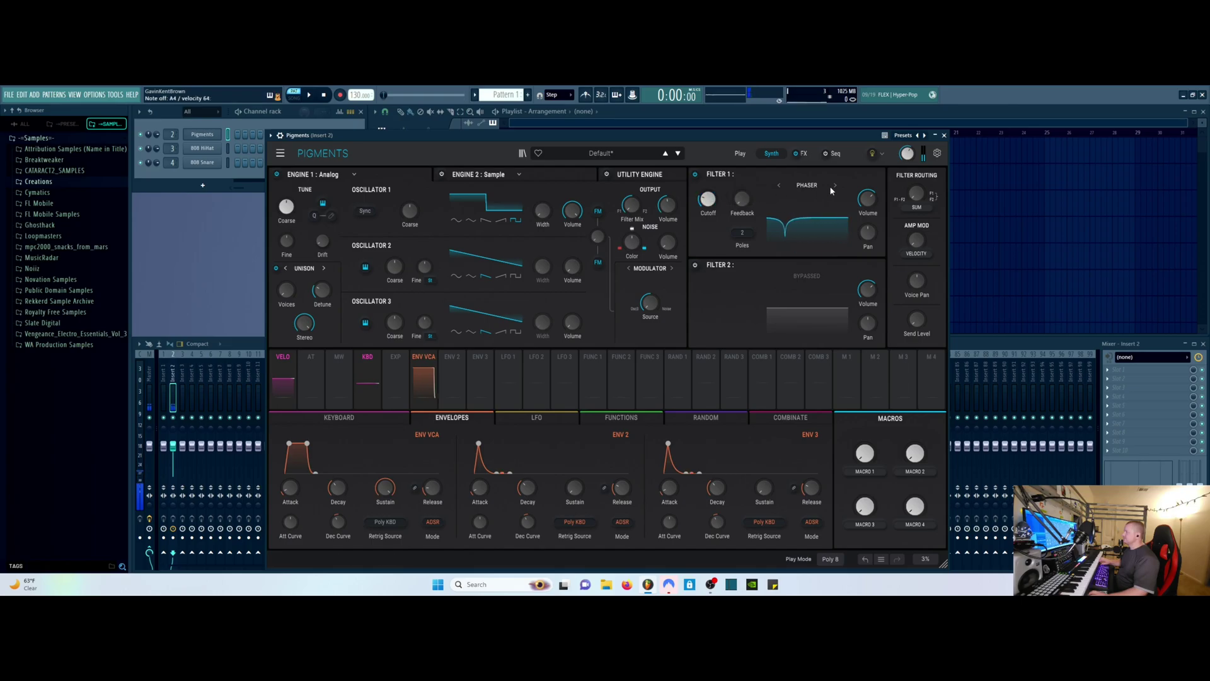
{"action": "left_click_drag", "start_coordinate": [785, 221], "coordinate": [792, 221]}
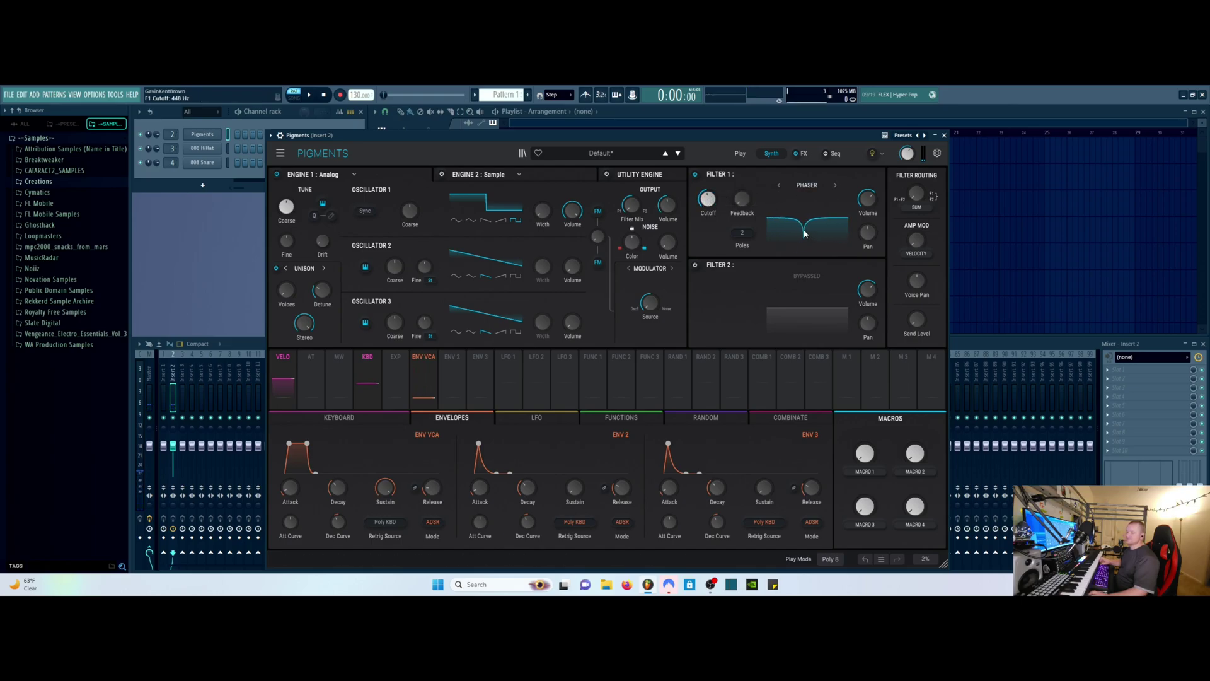
- Try Filter 1's Formant type with a varied frequency shift, and switch to Lowpass Gate
{"action": "left_click", "coordinate": [836, 185]}
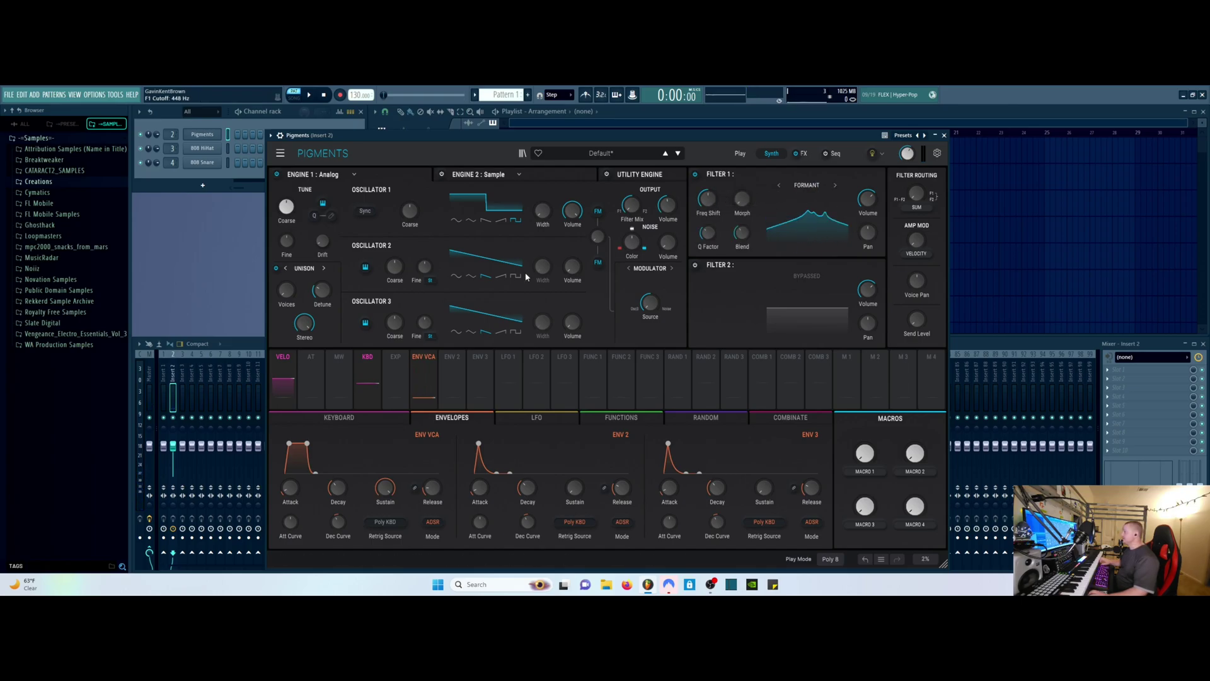
{"action": "left_click_drag", "start_coordinate": [709, 200], "coordinate": [755, 189]}
{"action": "left_click", "coordinate": [835, 185]}
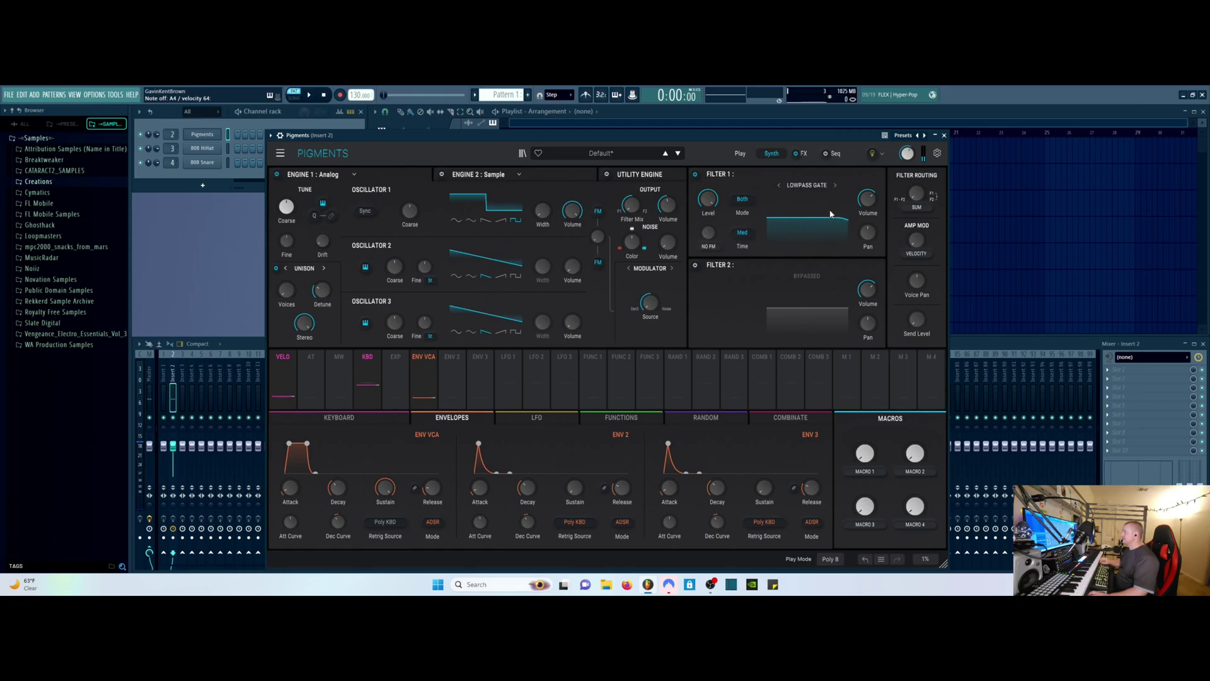
{"action": "left_click", "coordinate": [804, 185]}
{"action": "left_click", "coordinate": [842, 182]}
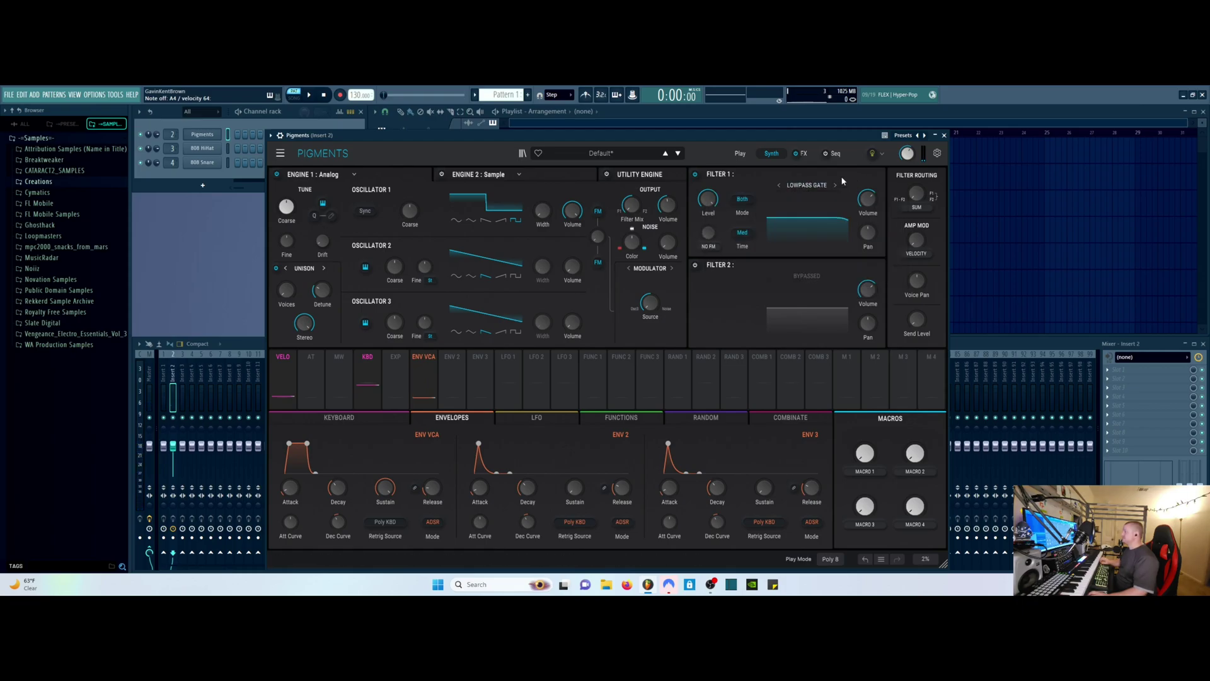
- Enable Filter 2 with raised resonance and cutoff at about 1470 Hz, and switch Filter 1 to Comb
{"action": "left_click", "coordinate": [695, 266]}
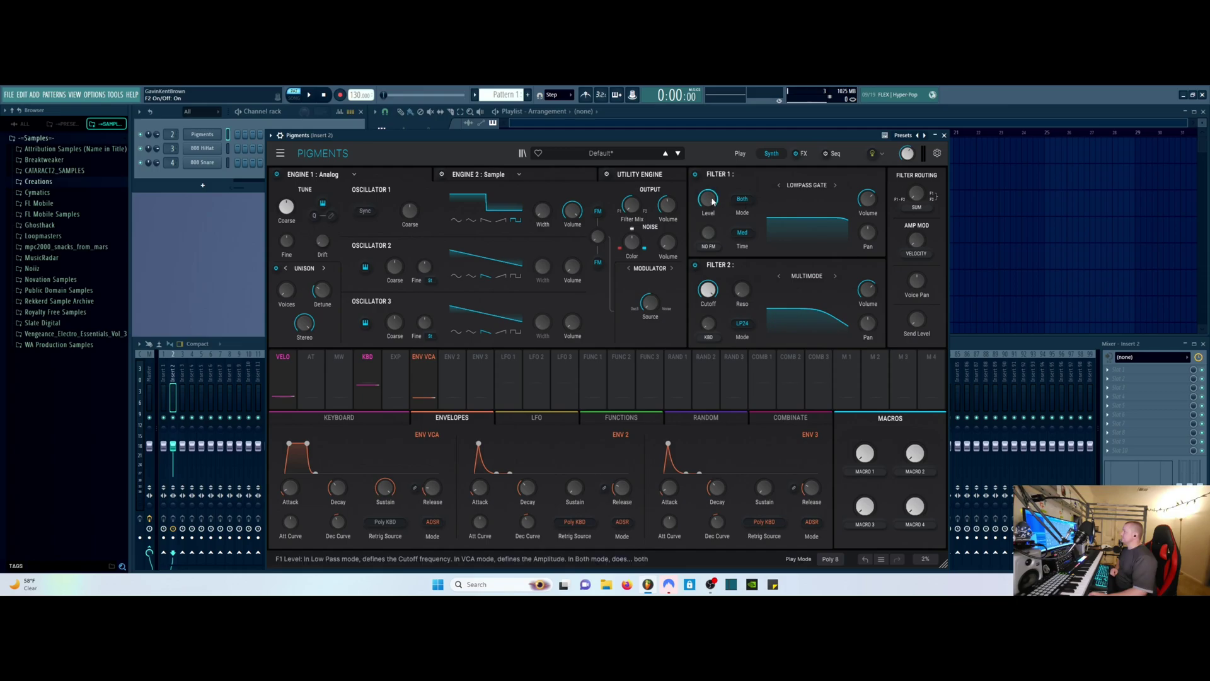
{"action": "left_click", "coordinate": [807, 186]}
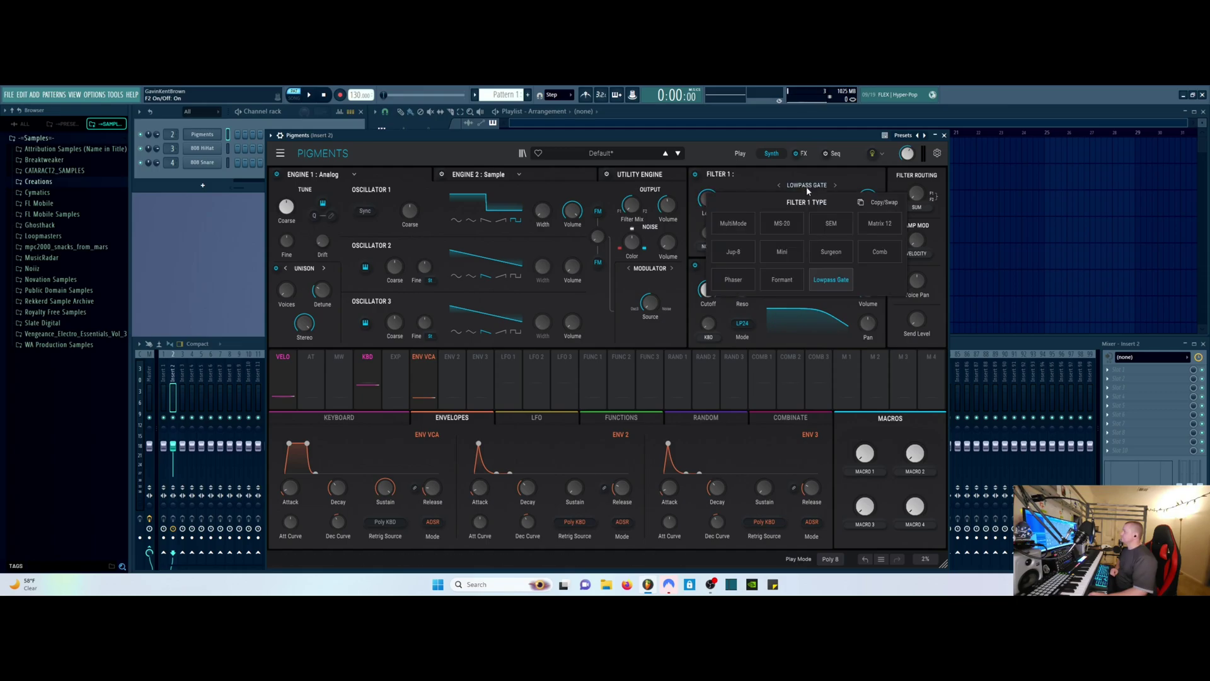
{"action": "left_click", "coordinate": [877, 252]}
{"action": "left_click_drag", "start_coordinate": [742, 289], "coordinate": [708, 286]}
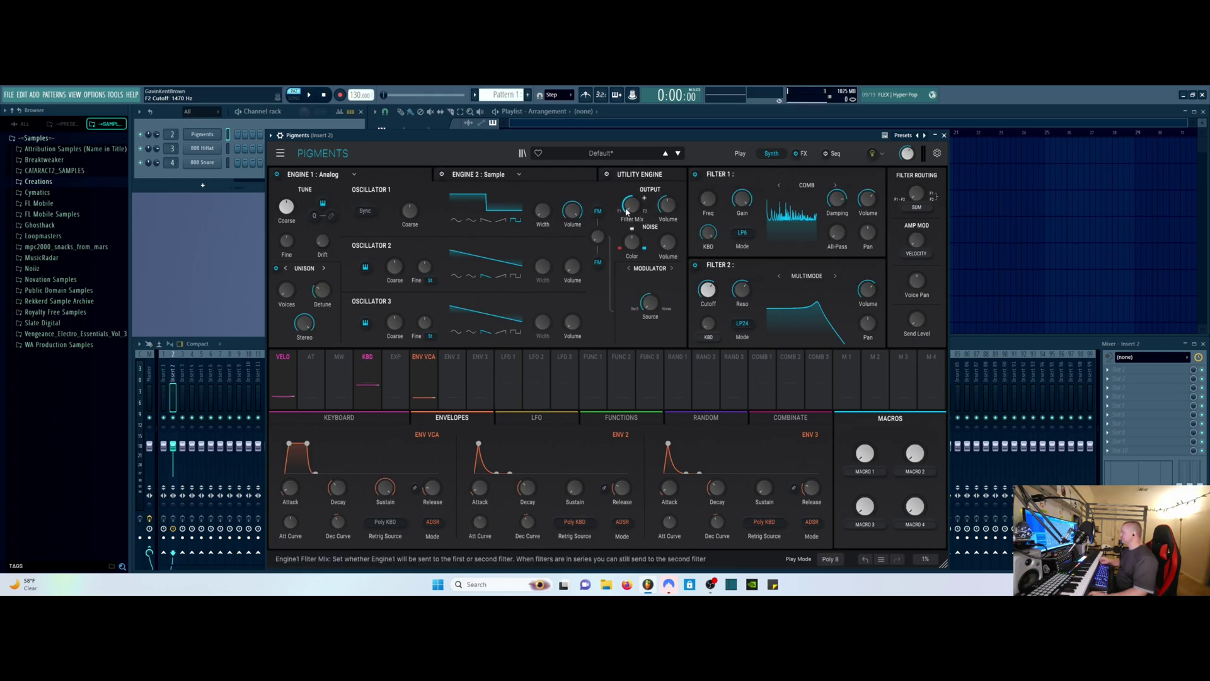
- Blend Engine 1's filter mix between both filters to about 0.472, with the comb frequency at about 775 Hz
{"action": "left_click_drag", "start_coordinate": [635, 212], "coordinate": [634, 173]}
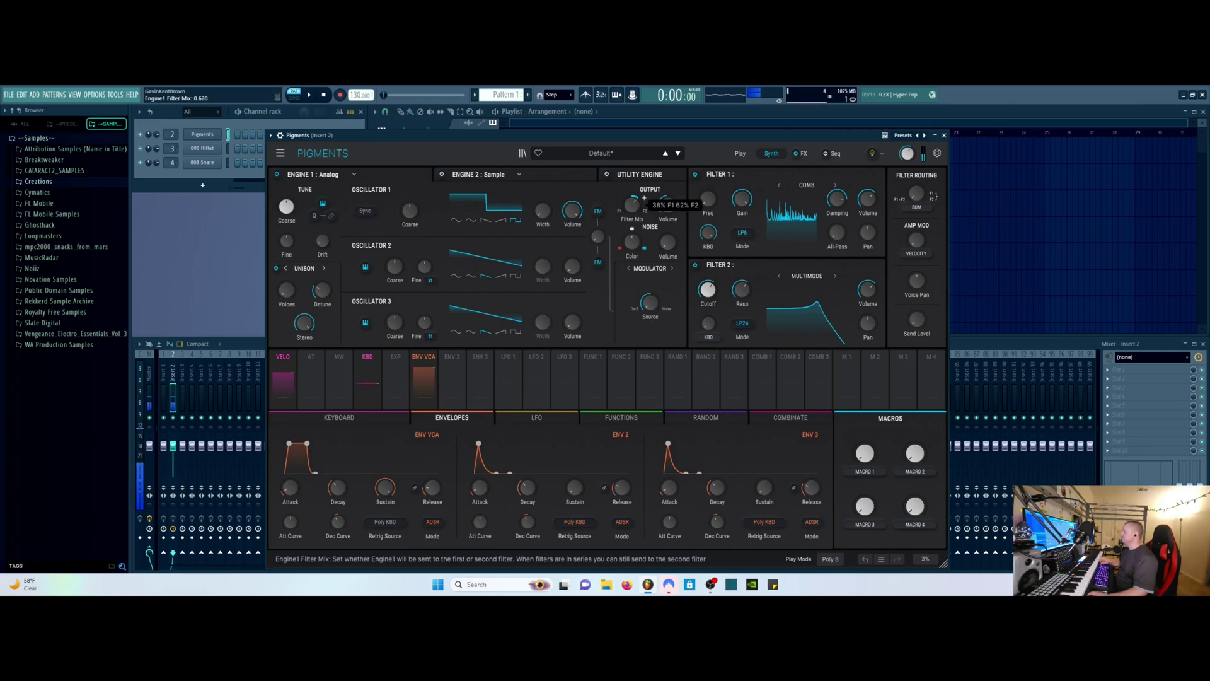
{"action": "left_click_drag", "start_coordinate": [719, 193], "coordinate": [719, 191]}
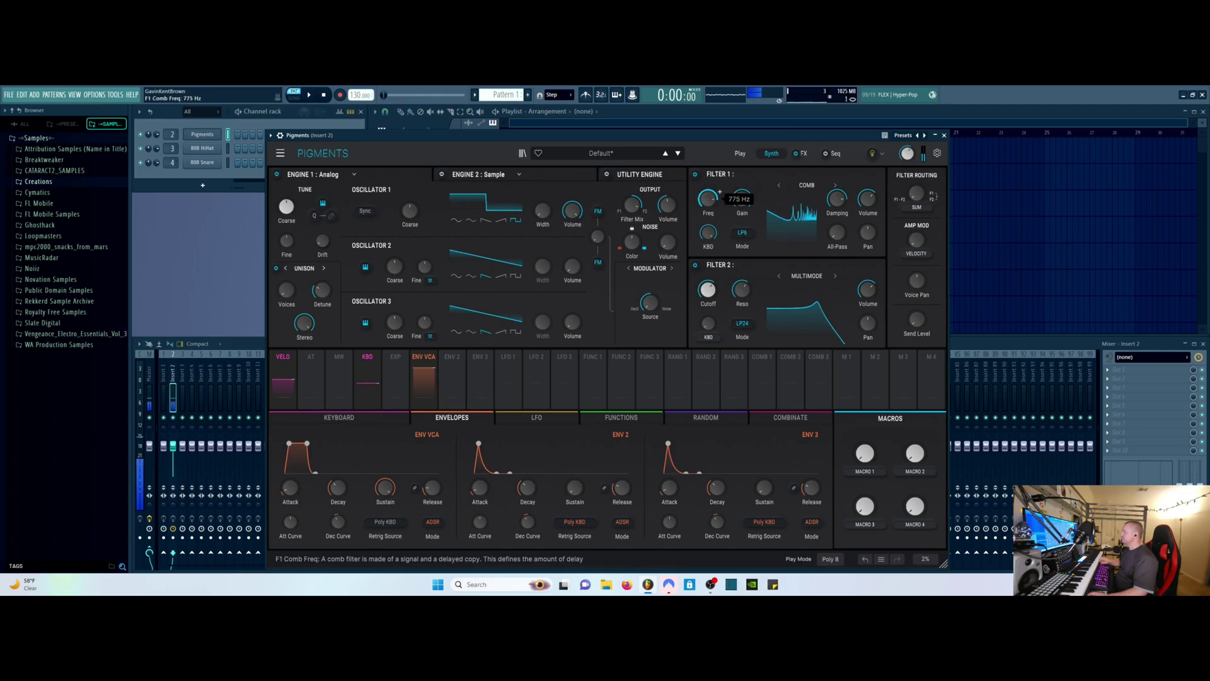
{"action": "left_click_drag", "start_coordinate": [644, 192], "coordinate": [643, 197]}
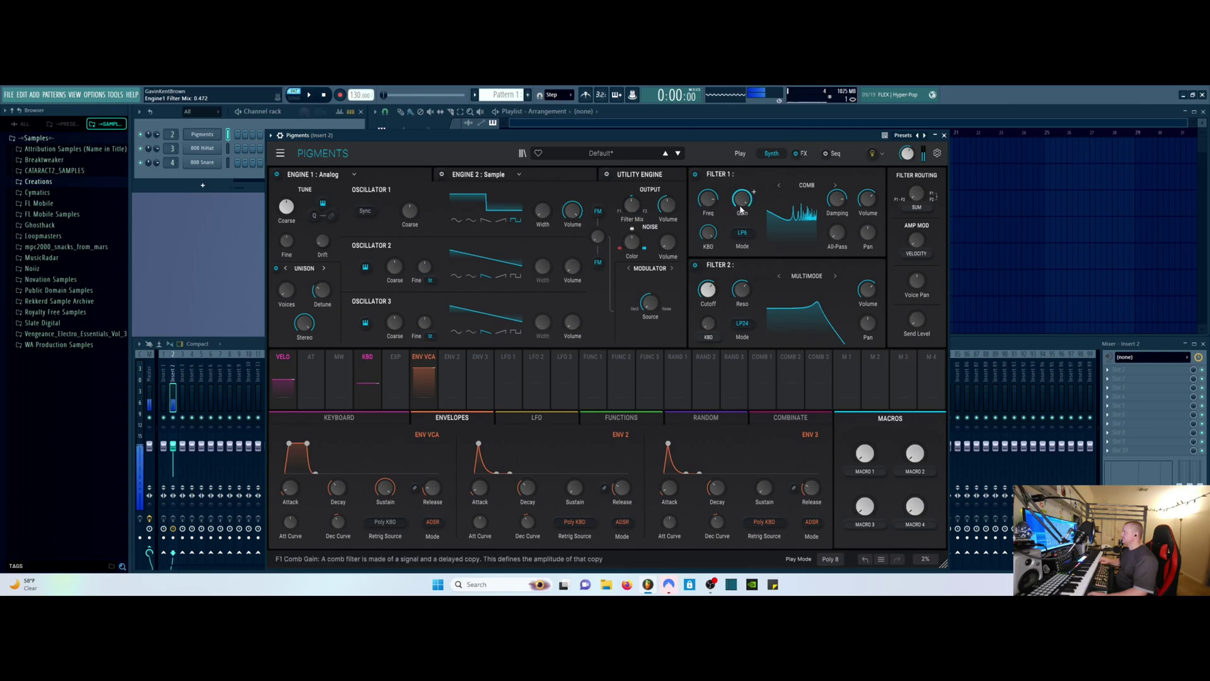
- Sweep Filter 1's comb frequency down to about 52 Hz and vary Filter 2's cutoff
{"action": "left_click_drag", "start_coordinate": [719, 193], "coordinate": [719, 189]}
{"action": "left_click_drag", "start_coordinate": [717, 288], "coordinate": [717, 297]}
{"action": "left_click_drag", "start_coordinate": [708, 200], "coordinate": [708, 214]}
{"action": "left_click_drag", "start_coordinate": [708, 290], "coordinate": [708, 268]}
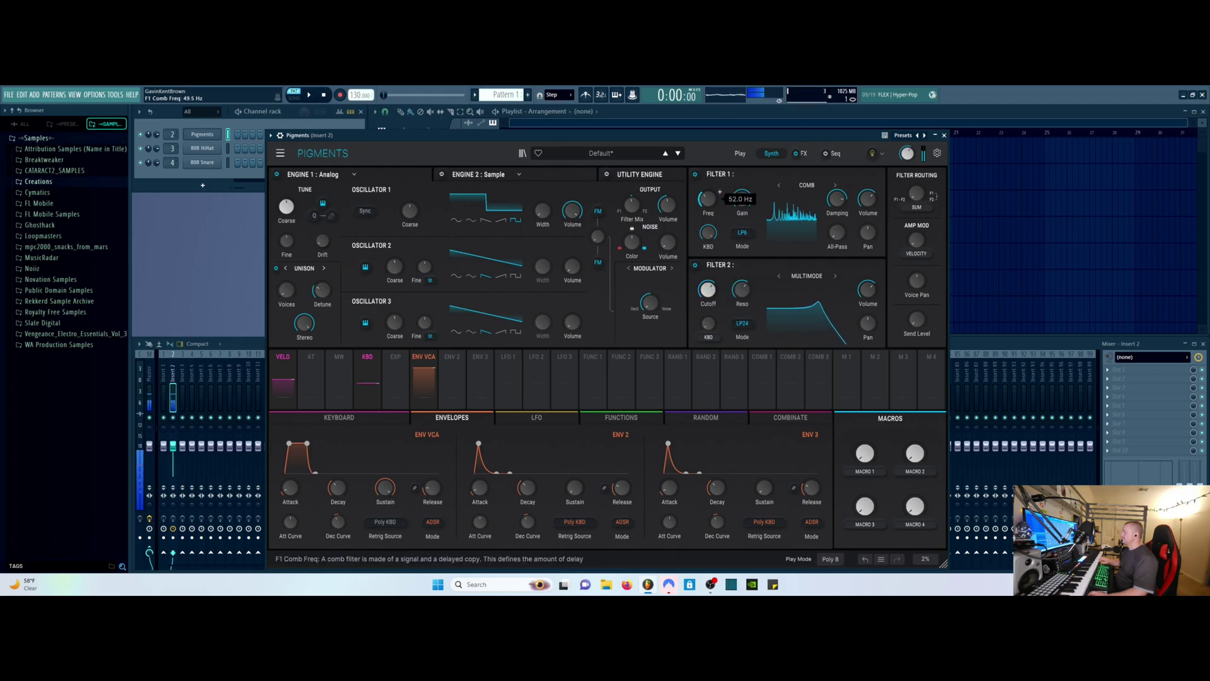
{"action": "left_click", "coordinate": [629, 218]}
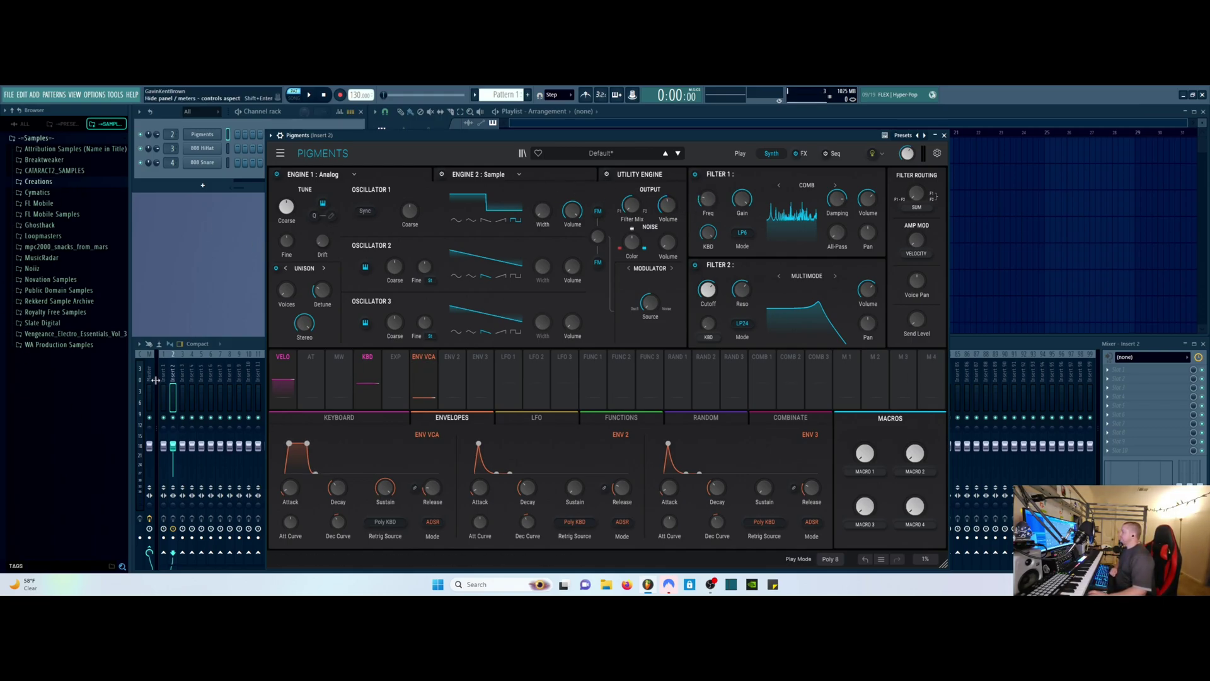
- Look over the modulation sources and open the Function 1 editor
{"action": "left_click", "coordinate": [517, 362]}
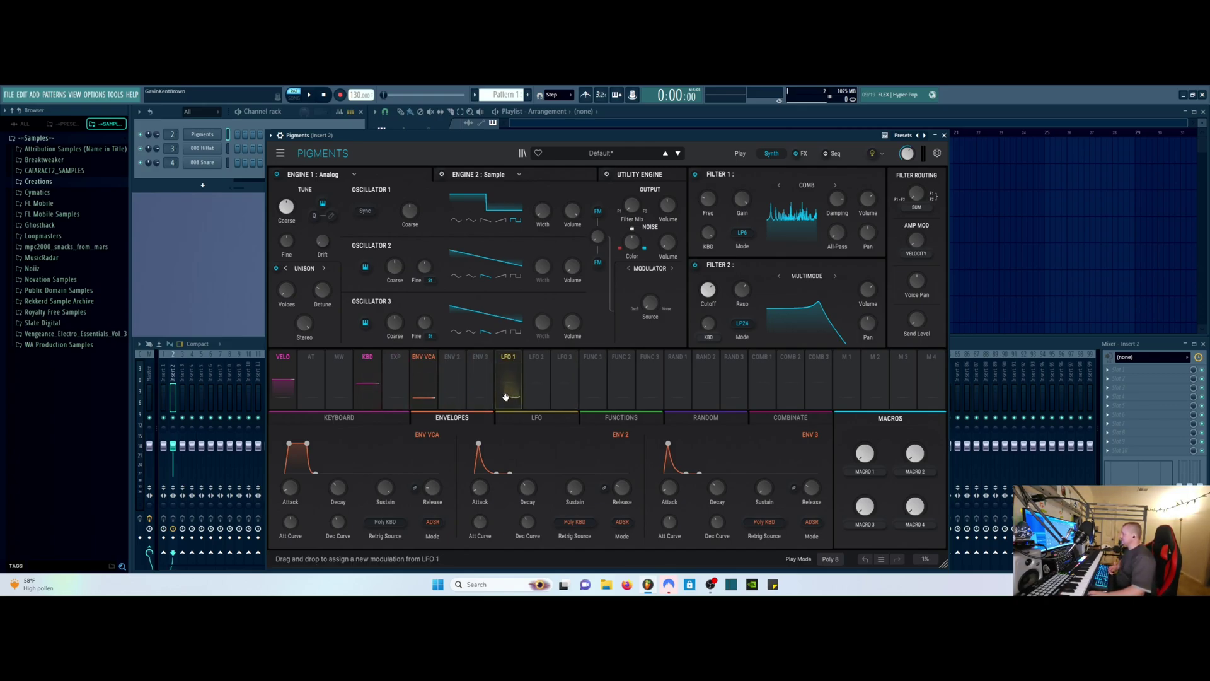
{"action": "left_click", "coordinate": [600, 387]}
{"action": "left_click_drag", "start_coordinate": [600, 388], "coordinate": [469, 518]}
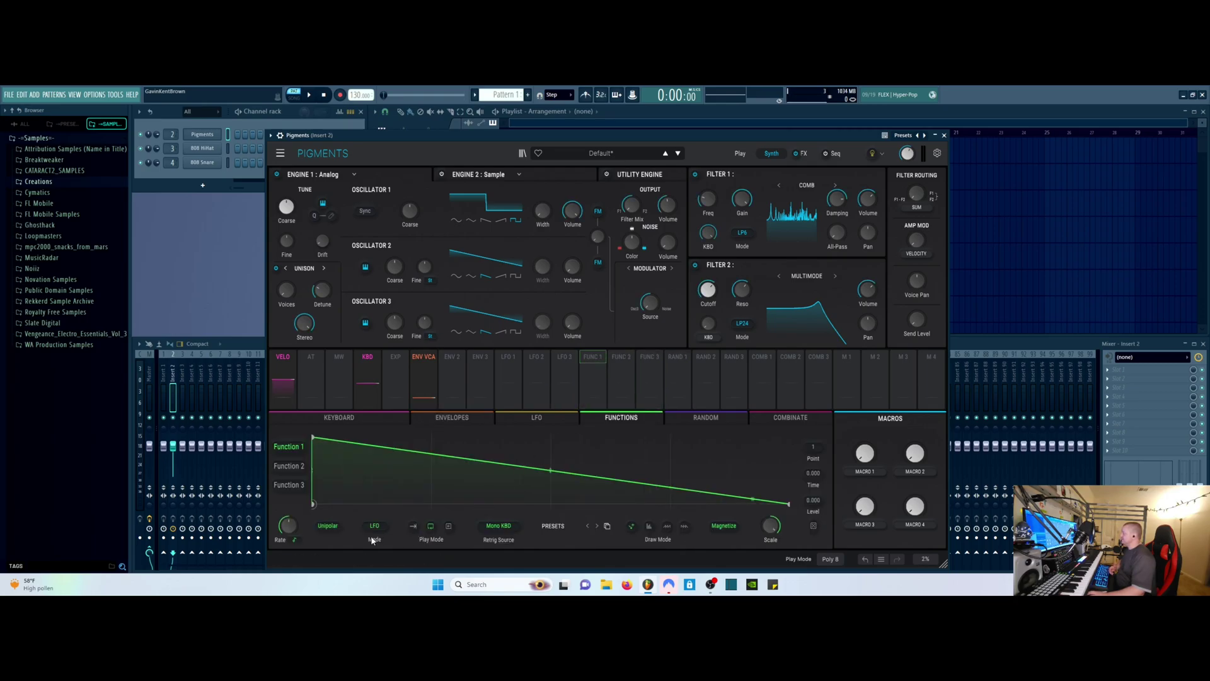
- Try Envelope mode on Function 1 and switch it back to LFO
{"action": "left_click", "coordinate": [375, 528]}
{"action": "left_click", "coordinate": [441, 504]}
{"action": "left_click", "coordinate": [374, 527]}
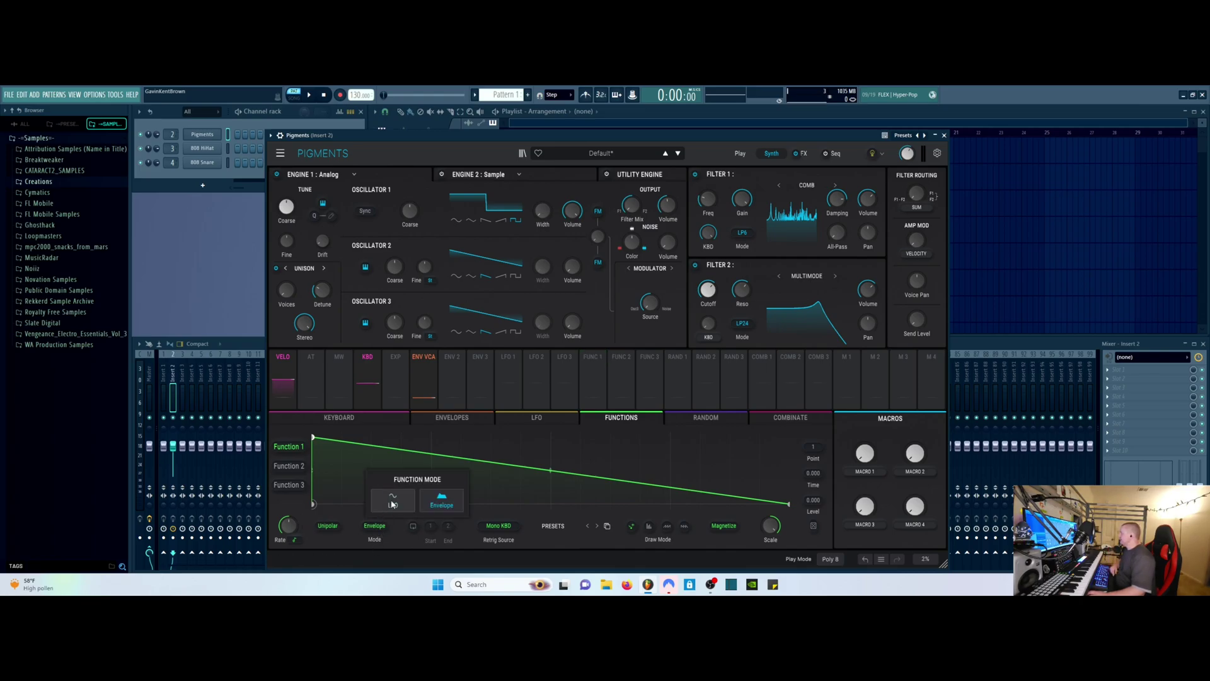
{"action": "left_click", "coordinate": [392, 502]}
- Shape a custom Function 1 curve by adding points and bending the segments between them
{"action": "left_click", "coordinate": [630, 525]}
{"action": "left_click", "coordinate": [371, 501]}
{"action": "left_click", "coordinate": [425, 446]}
{"action": "left_click", "coordinate": [491, 491]}
{"action": "left_click", "coordinate": [551, 445]}
{"action": "left_click_drag", "start_coordinate": [465, 468], "coordinate": [479, 432]}
{"action": "left_click_drag", "start_coordinate": [523, 465], "coordinate": [521, 504]}
{"action": "left_click_drag", "start_coordinate": [400, 478], "coordinate": [371, 437]}
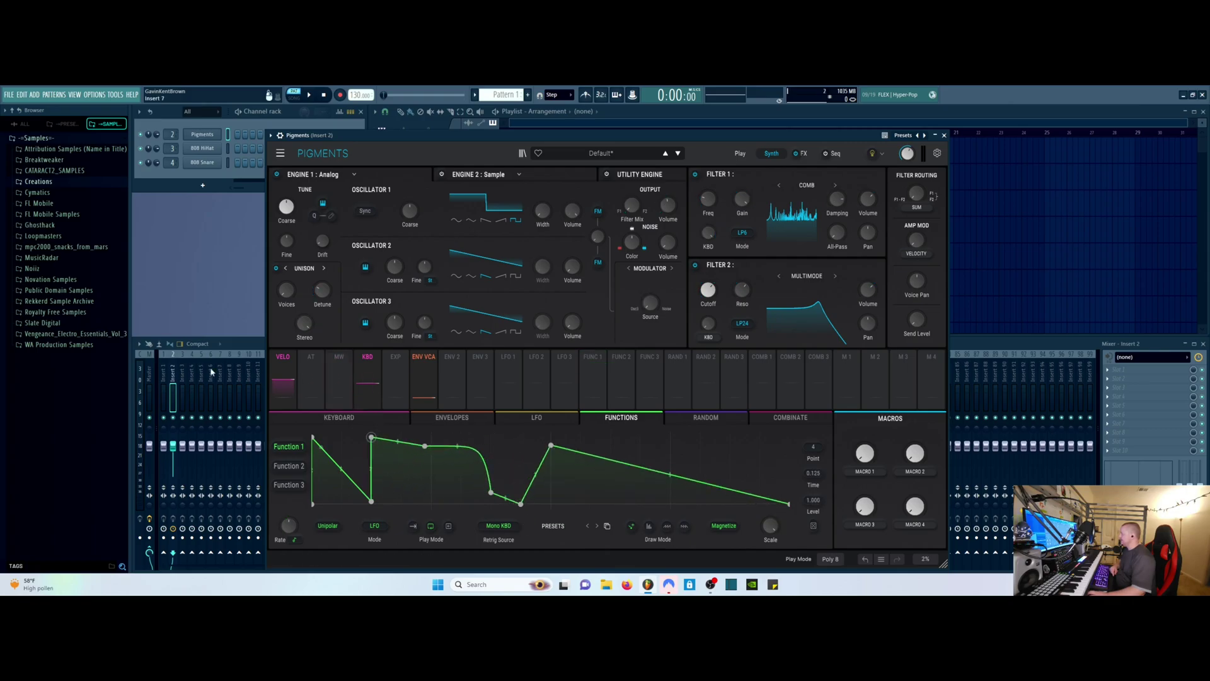
- Paint across Function 1 with each of the remaining draw modes, ending with a falling sawtooth pattern
{"action": "left_click", "coordinate": [648, 526]}
{"action": "left_click_drag", "start_coordinate": [320, 464], "coordinate": [781, 498]}
{"action": "left_click", "coordinate": [666, 528]}
{"action": "mouse_move", "coordinate": [323, 484]}
{"action": "left_mouse_down"}
{"action": "mouse_move", "coordinate": [463, 489]}
{"action": "mouse_move", "coordinate": [788, 446]}
{"action": "left_mouse_up"}
{"action": "left_click", "coordinate": [683, 528]}
{"action": "mouse_move", "coordinate": [315, 445]}
{"action": "left_mouse_down"}
{"action": "mouse_move", "coordinate": [340, 466]}
{"action": "mouse_move", "coordinate": [787, 482]}
{"action": "left_mouse_up"}
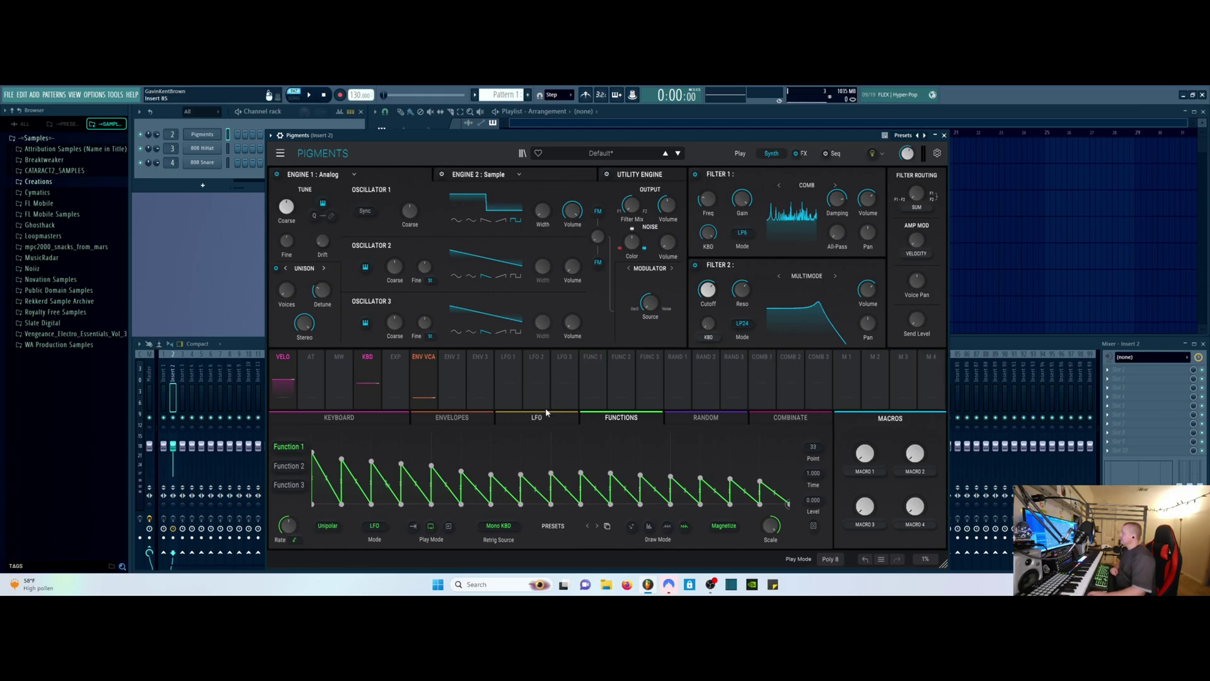
- View the random modulators and the Combinate section, and look through Combinate 1's type options, keeping Crossfade
{"action": "left_click", "coordinate": [679, 377]}
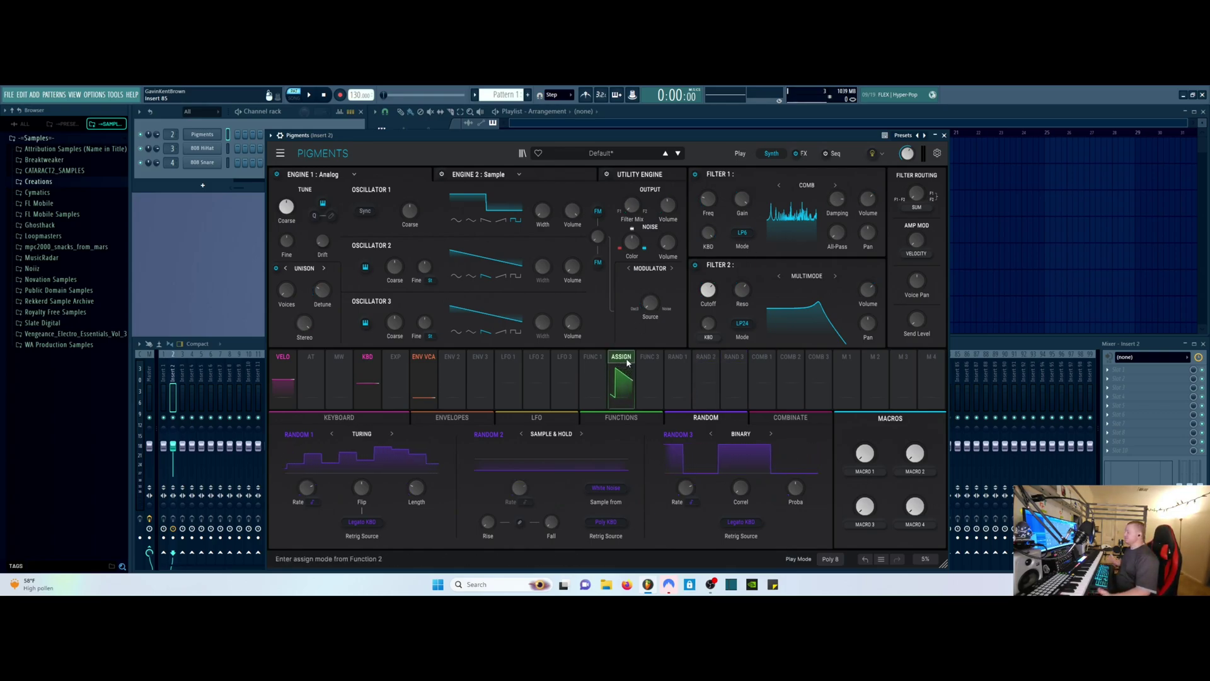
{"action": "left_click", "coordinate": [767, 377]}
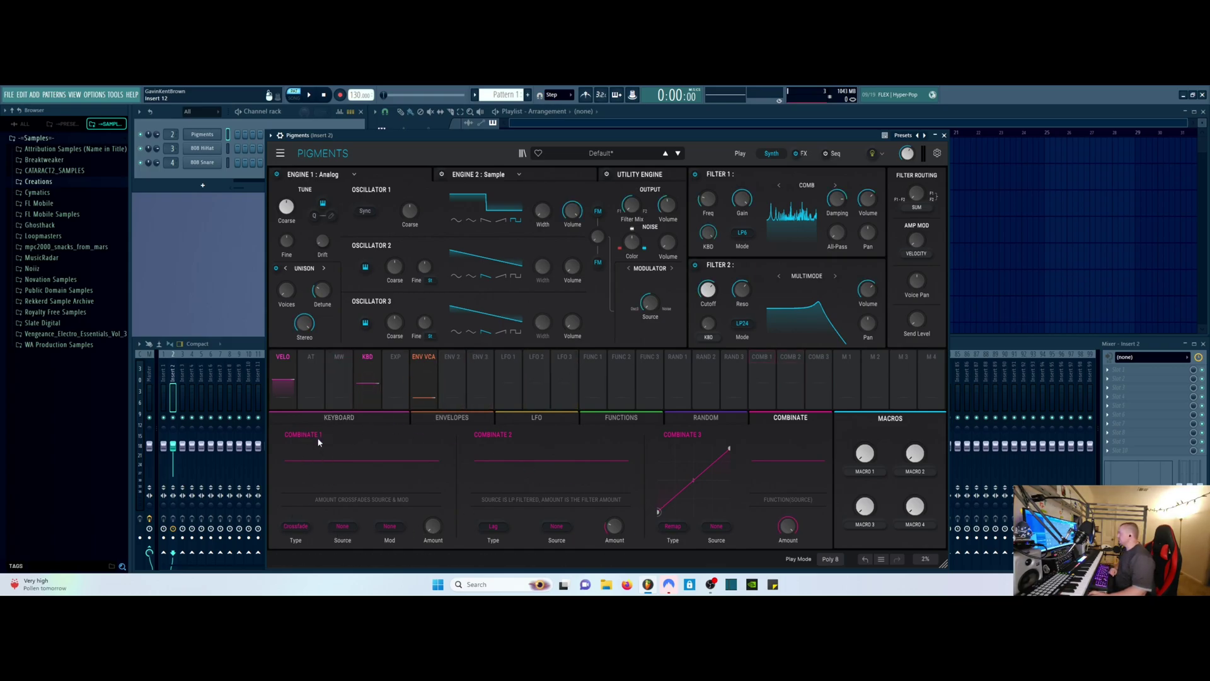
{"action": "left_click", "coordinate": [292, 527]}
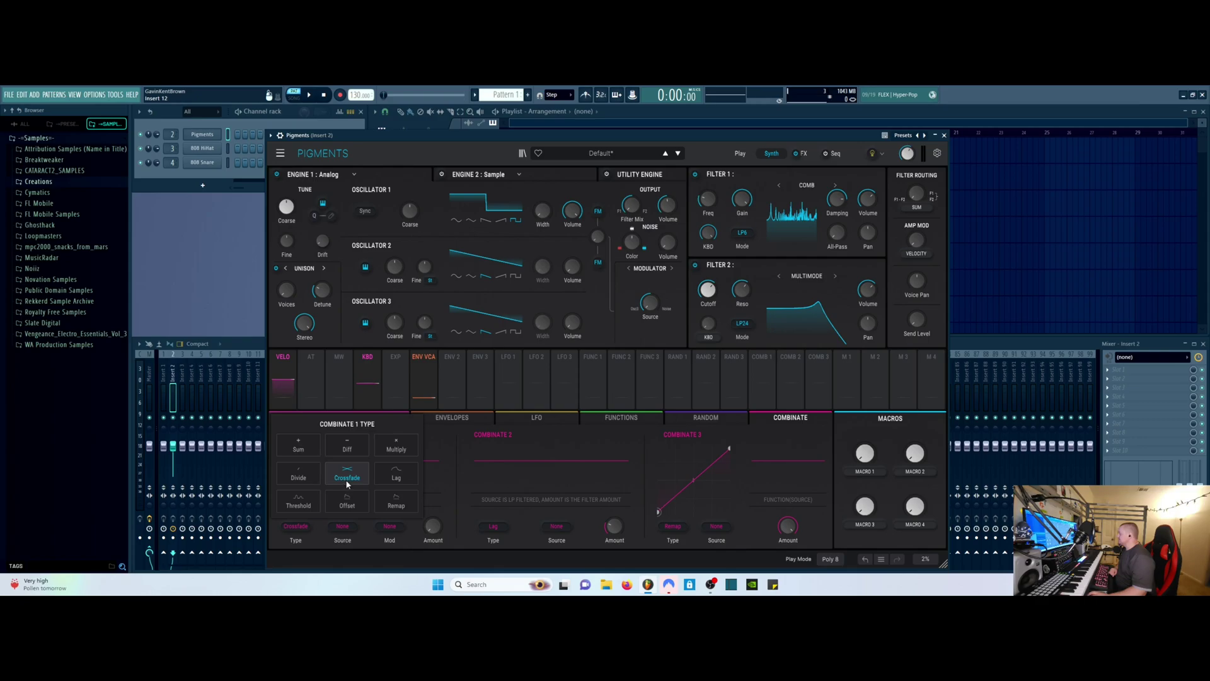
{"action": "left_click", "coordinate": [326, 533]}
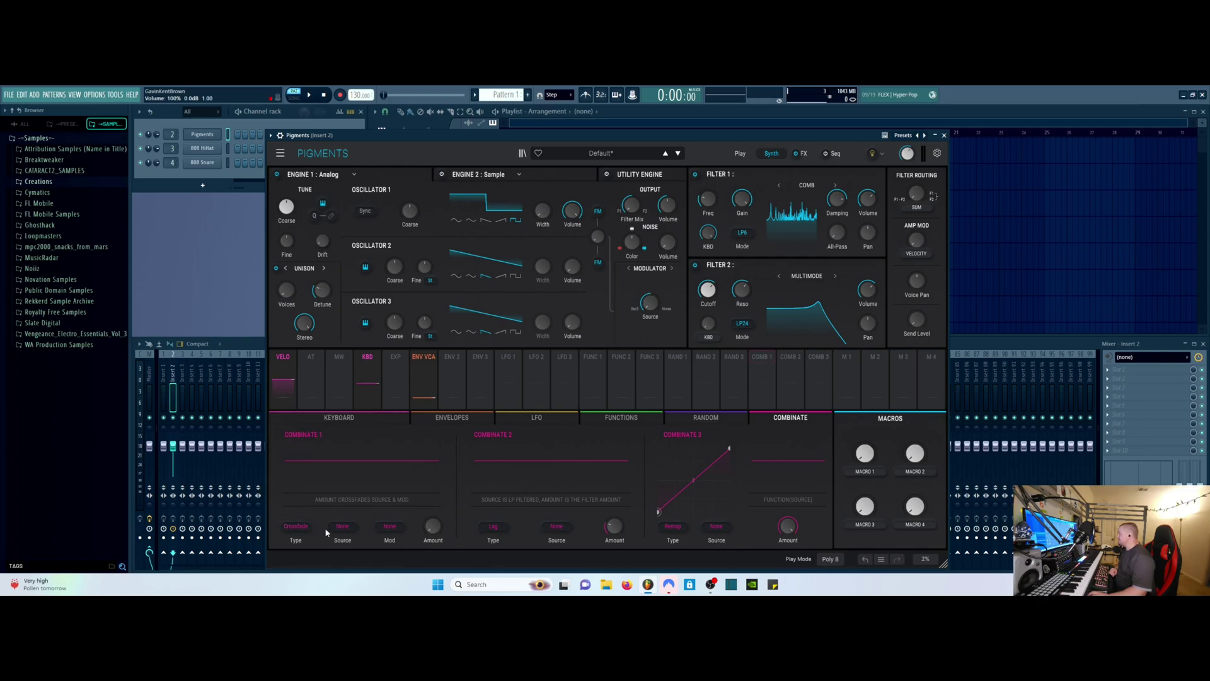
- Set Combinate 1 to crossfade LFO 1 as source with Rand 3 as mod, at an amount of about 0.544
{"action": "left_click", "coordinate": [342, 526]}
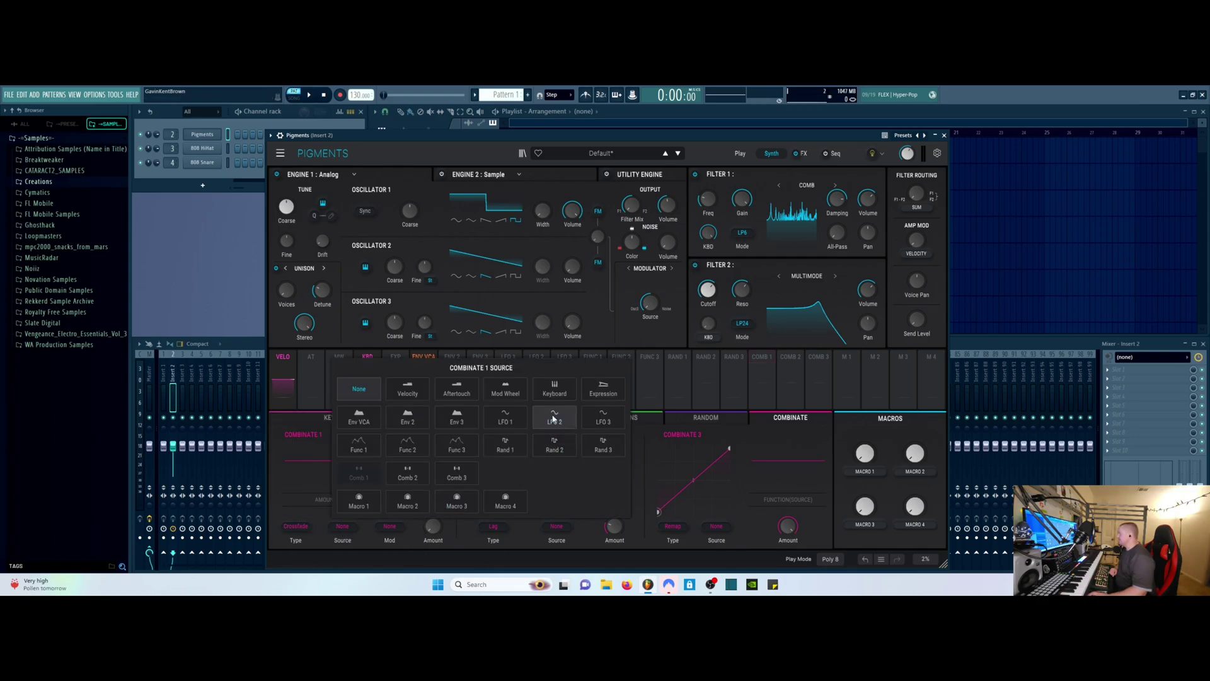
{"action": "left_click", "coordinate": [506, 423]}
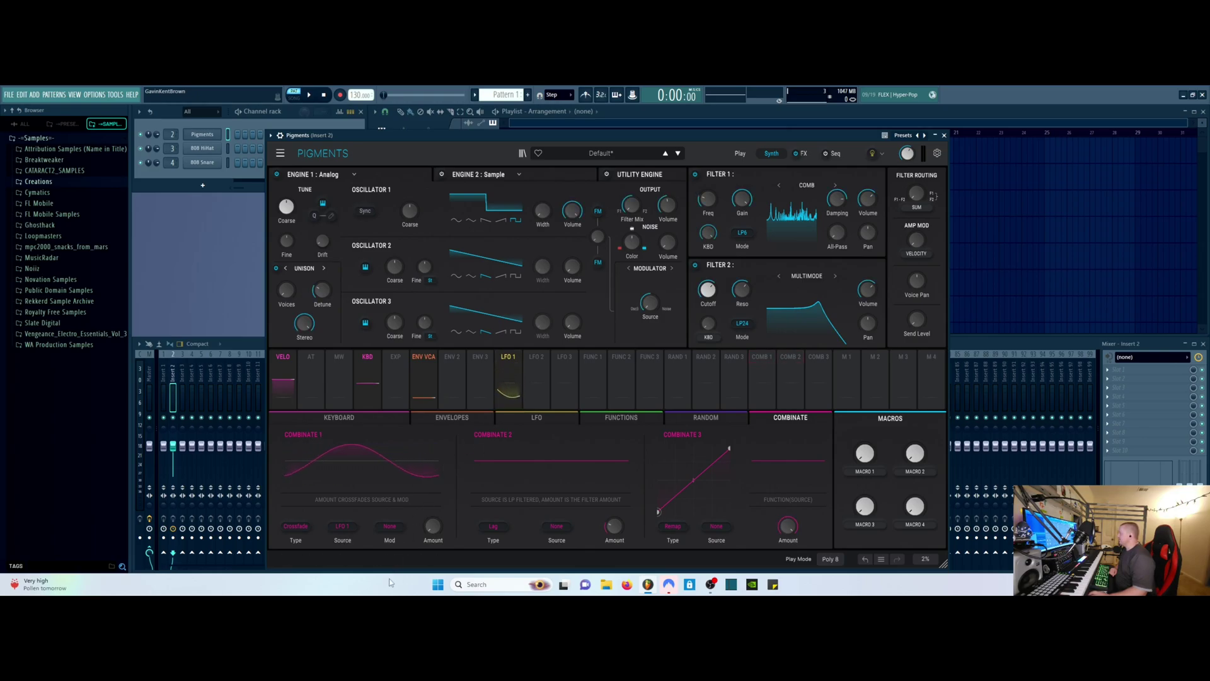
{"action": "left_click", "coordinate": [393, 527]}
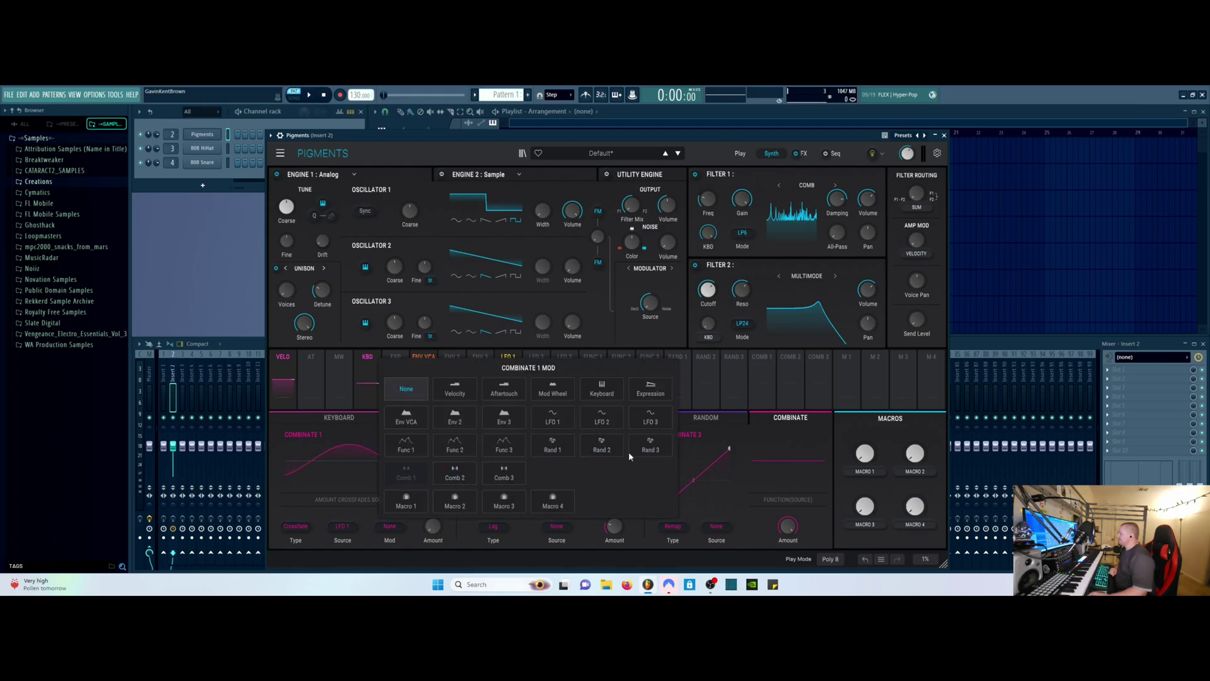
{"action": "left_click", "coordinate": [650, 445]}
{"action": "left_click_drag", "start_coordinate": [433, 530], "coordinate": [432, 519]}
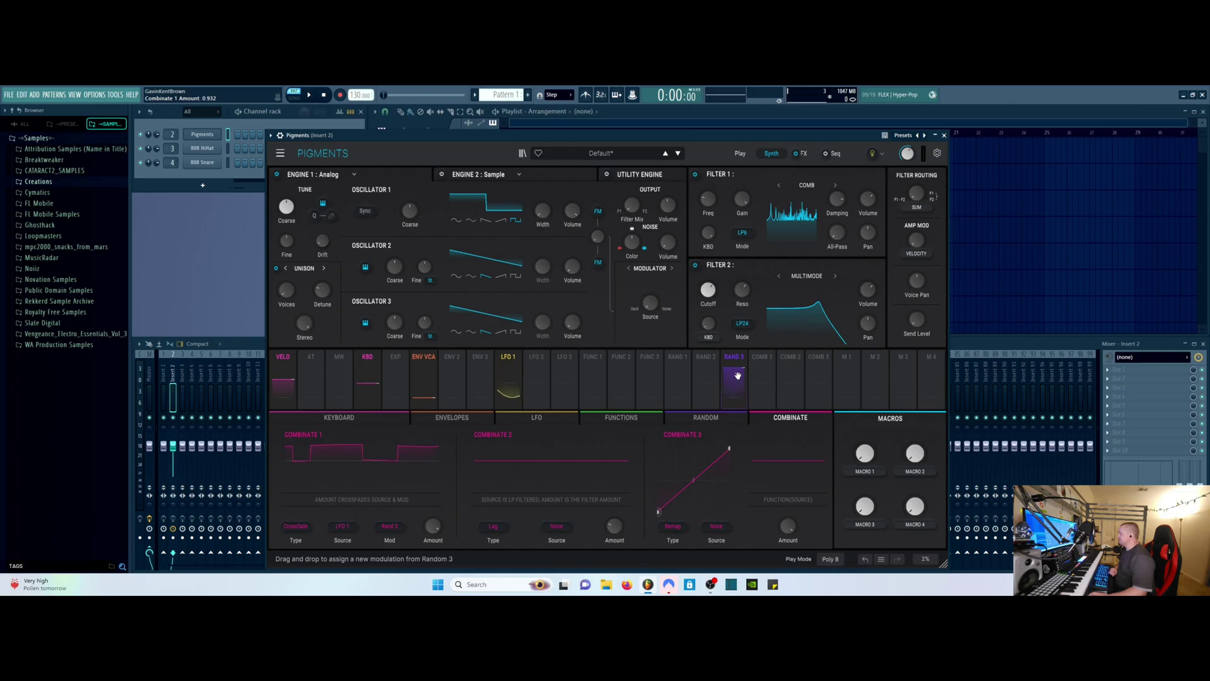
{"action": "left_click_drag", "start_coordinate": [736, 380], "coordinate": [361, 468]}
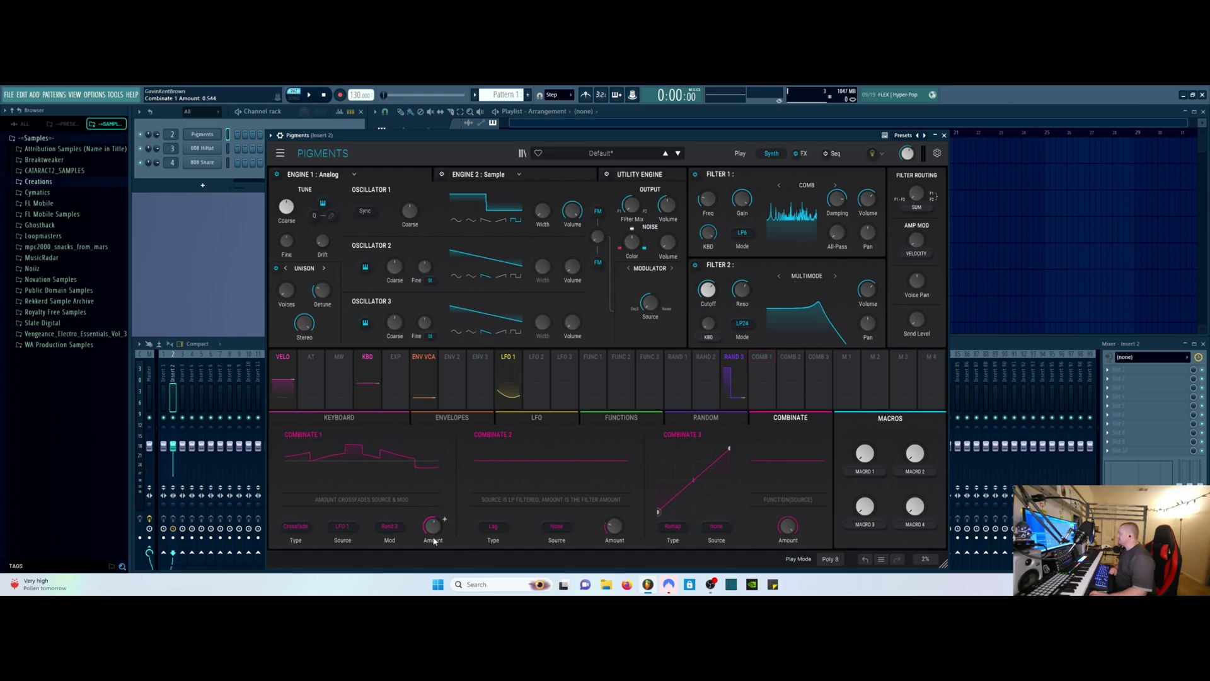
- Readjust Combinate 1's crossfade amount and rename Macro 1 with an arbitrary string of letters
{"action": "left_click_drag", "start_coordinate": [432, 525], "coordinate": [464, 533]}
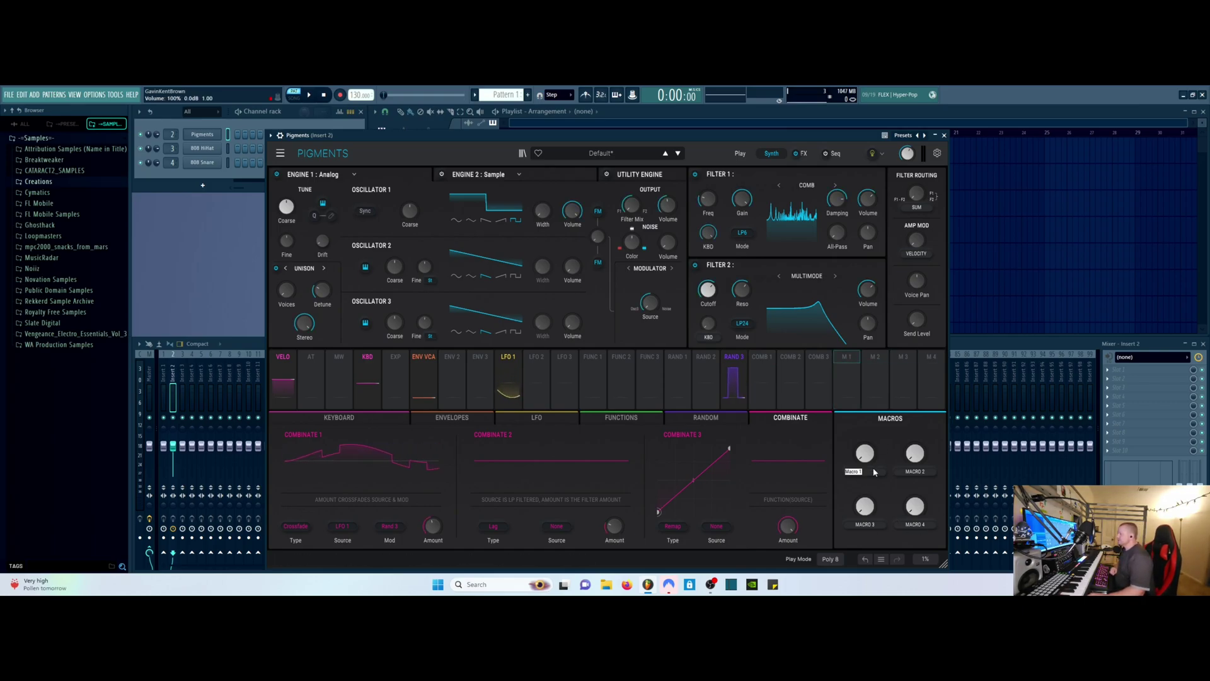
{"action": "type", "text": "WDSRFKOJASHSELK"}
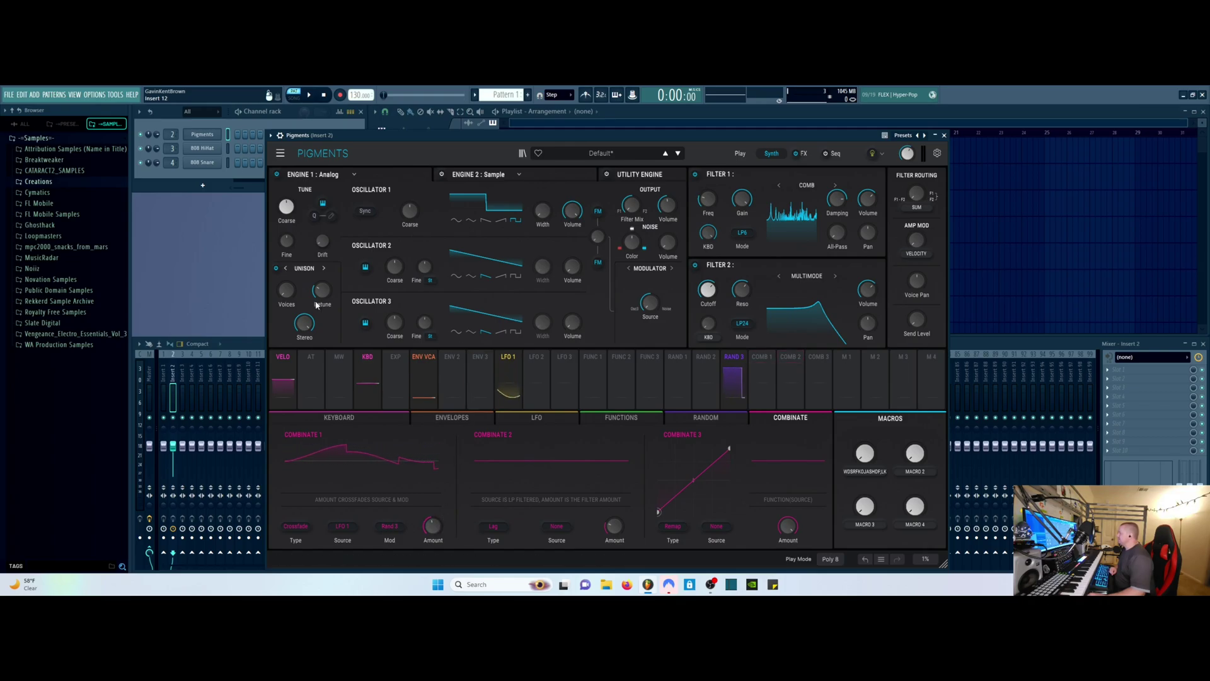
{"action": "left_click", "coordinate": [397, 321]}
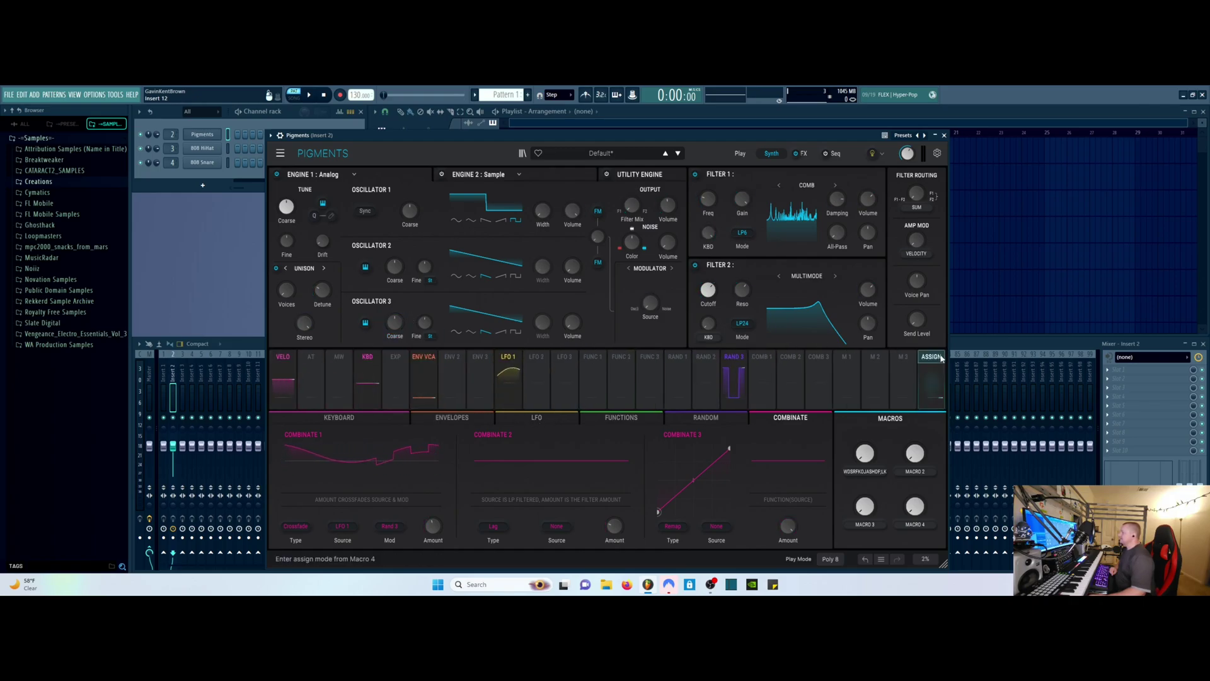
- Assign LFO 1 to Filter 1's frequency at 0.38 and Filter 2's cutoff at about -0.25
{"action": "left_click", "coordinate": [513, 357]}
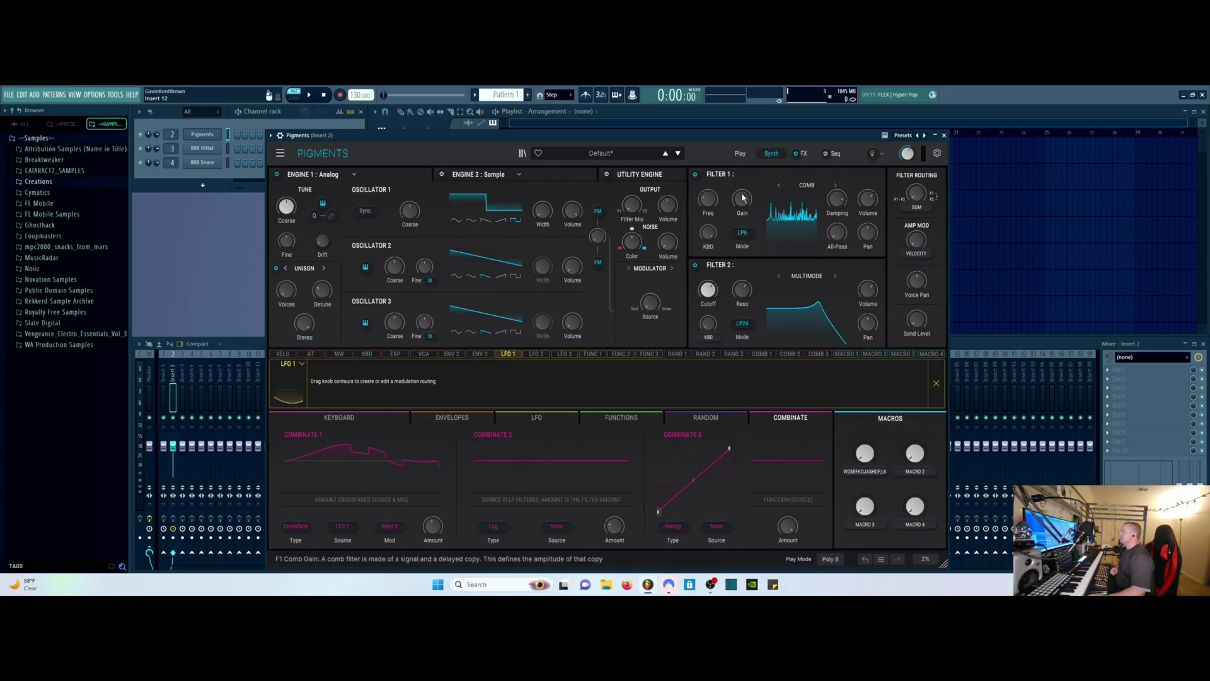
{"action": "left_click_drag", "start_coordinate": [712, 191], "coordinate": [719, 238]}
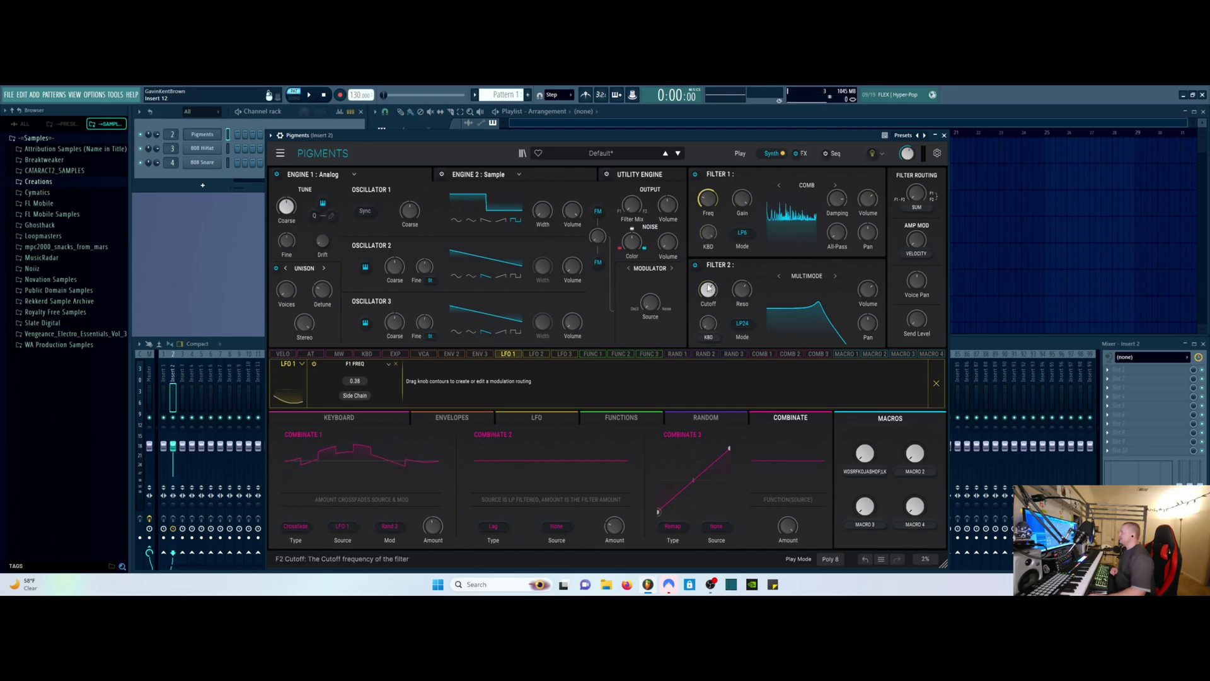
{"action": "left_click_drag", "start_coordinate": [716, 284], "coordinate": [716, 296]}
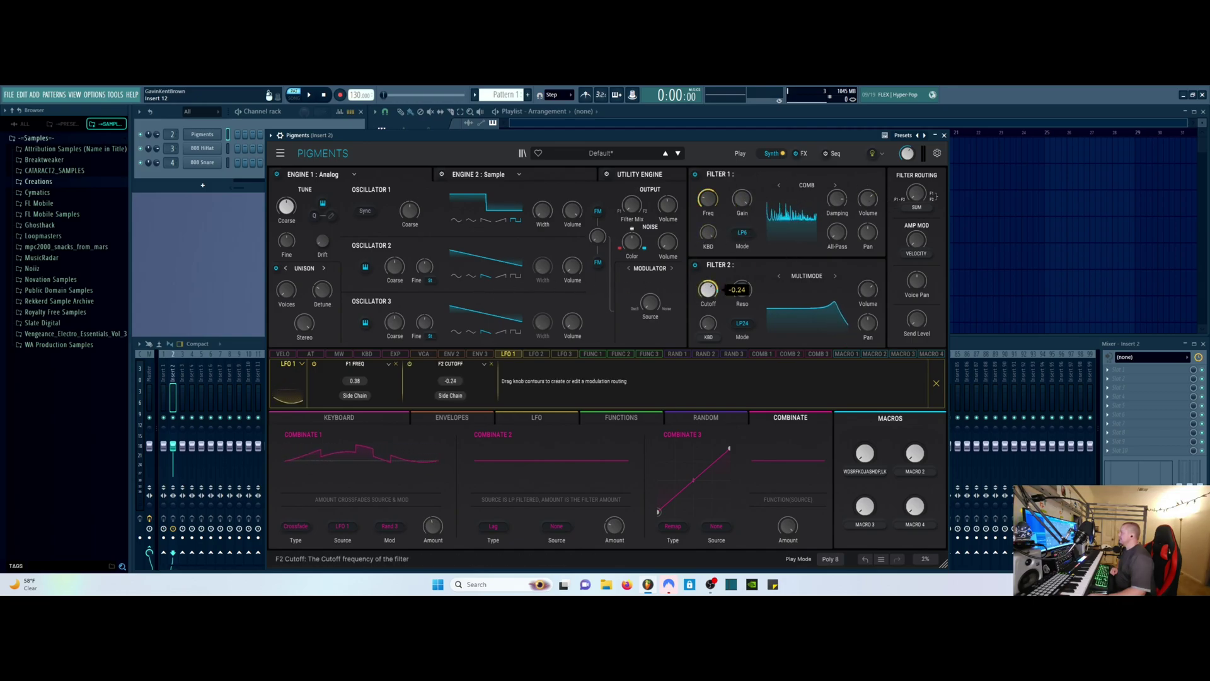
- Route LFO 1 to Engine 1's filter mix at 1.00, oscillator 1's coarse at 0.33 and width at 0.35, and the FM mod amount at 0.39
{"action": "mouse_move", "coordinate": [639, 199]}
{"action": "left_click_drag", "start_coordinate": [639, 199], "coordinate": [639, 180]}
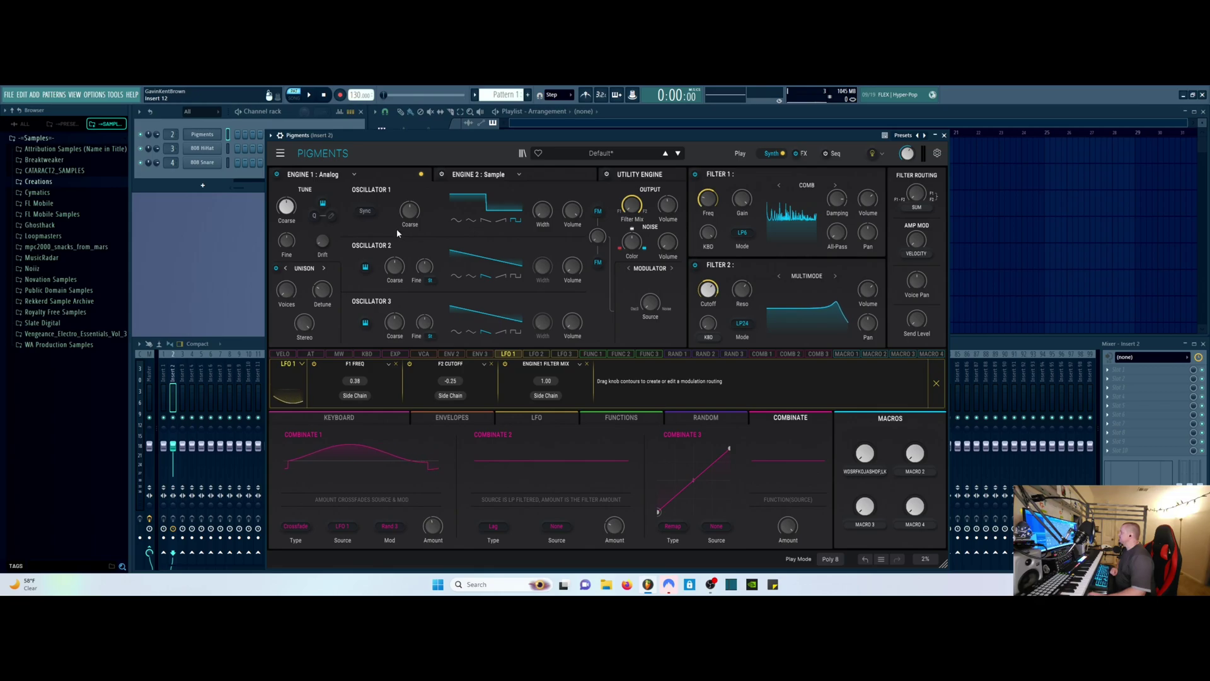
{"action": "left_click_drag", "start_coordinate": [405, 214], "coordinate": [406, 203]}
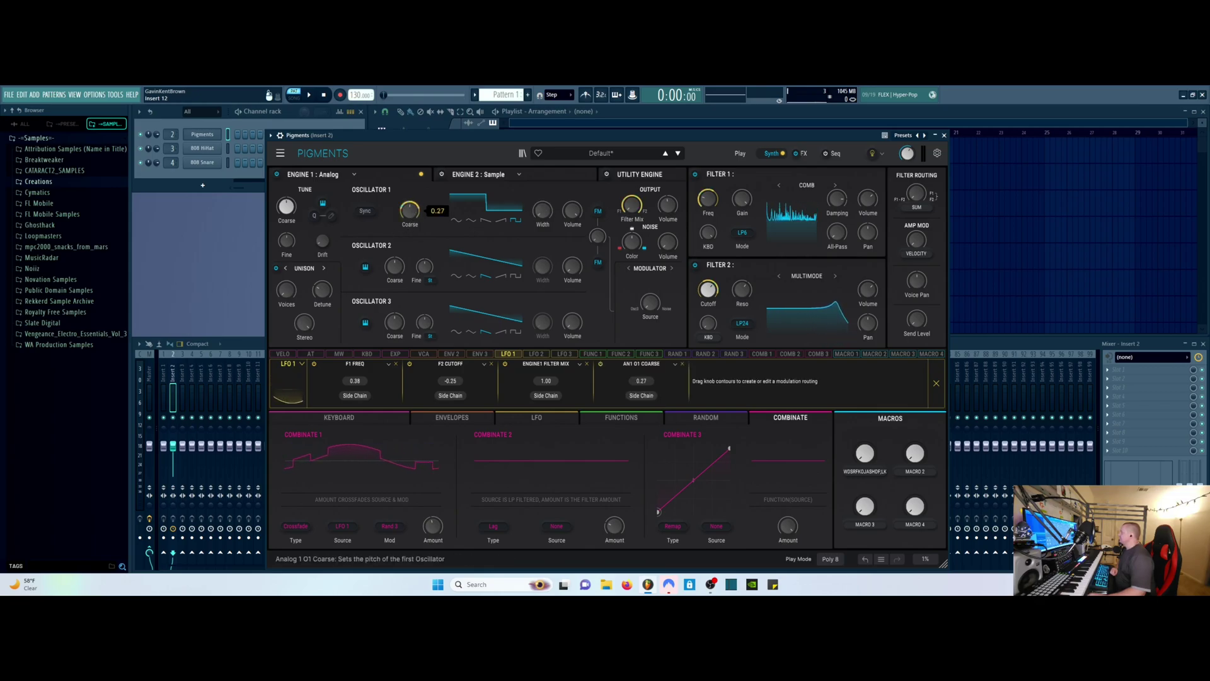
{"action": "left_click_drag", "start_coordinate": [543, 216], "coordinate": [596, 238]}
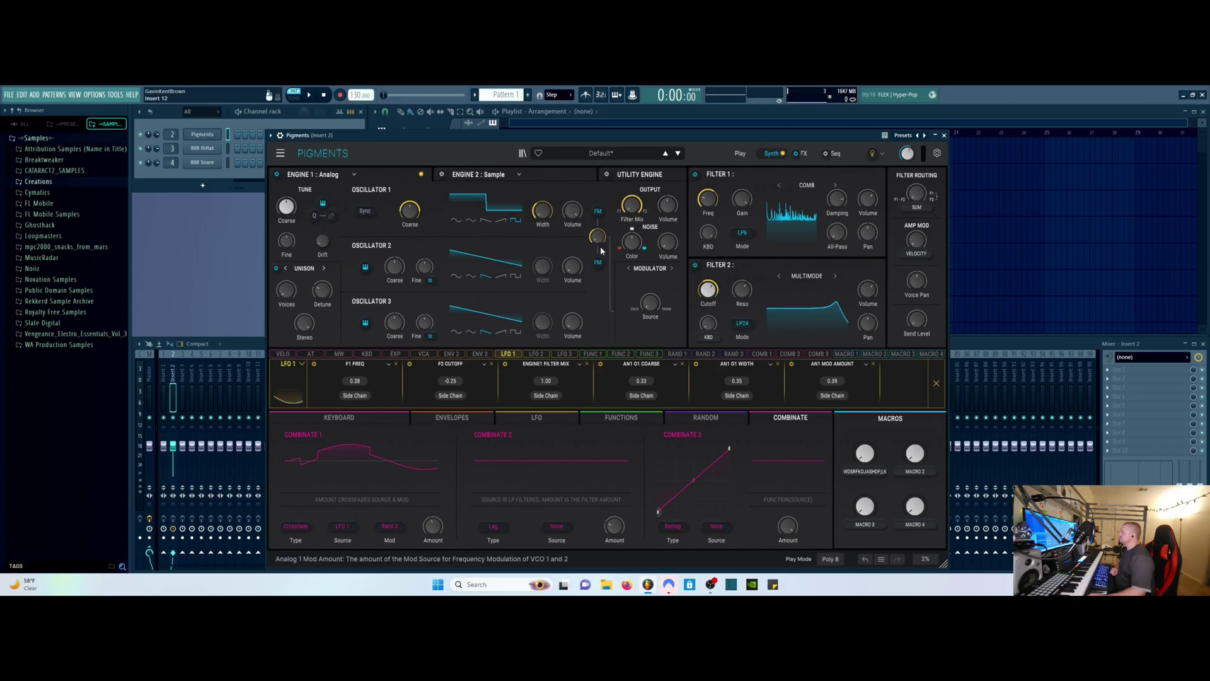
- View the LFO settings alongside LFO 1's modulation routings, and leave the routing editor
{"action": "left_click", "coordinate": [536, 417]}
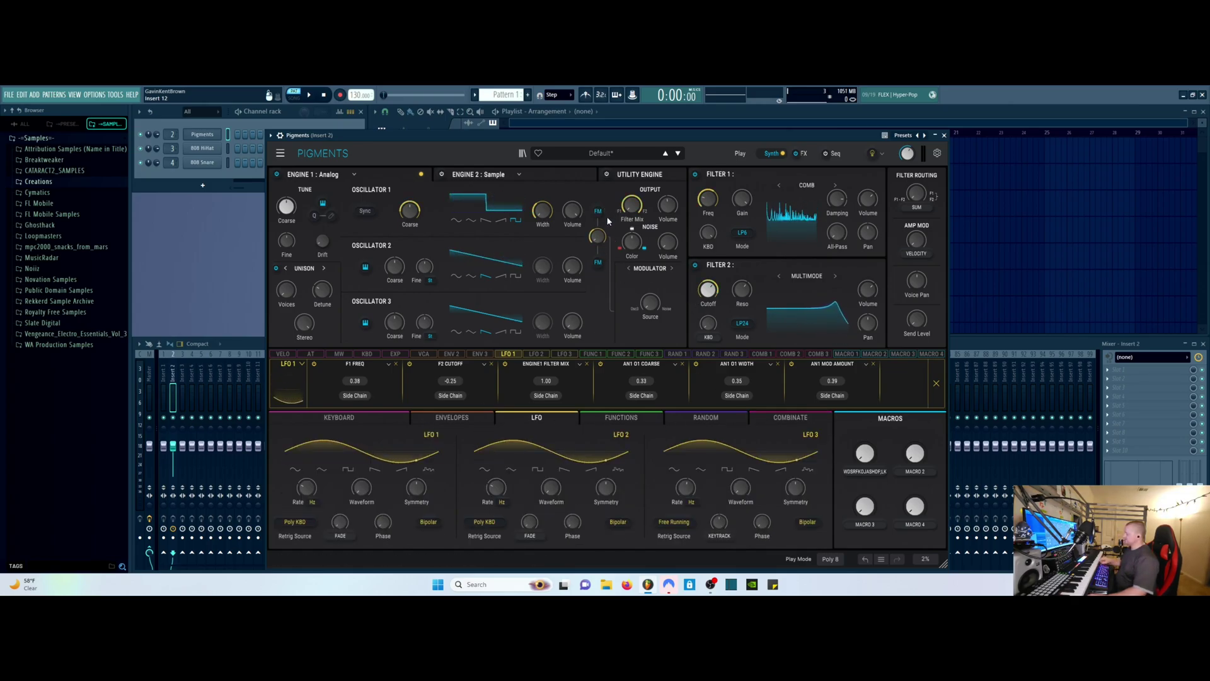
{"action": "key", "text": "F6"}
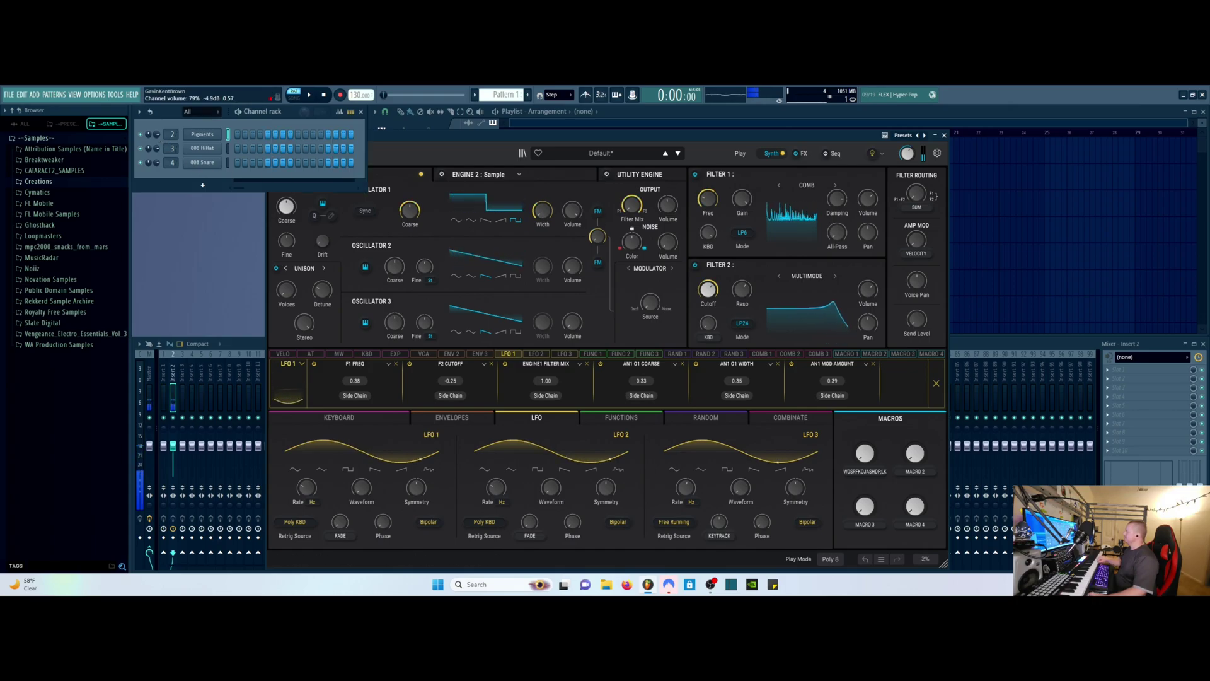
{"action": "left_click", "coordinate": [613, 145]}
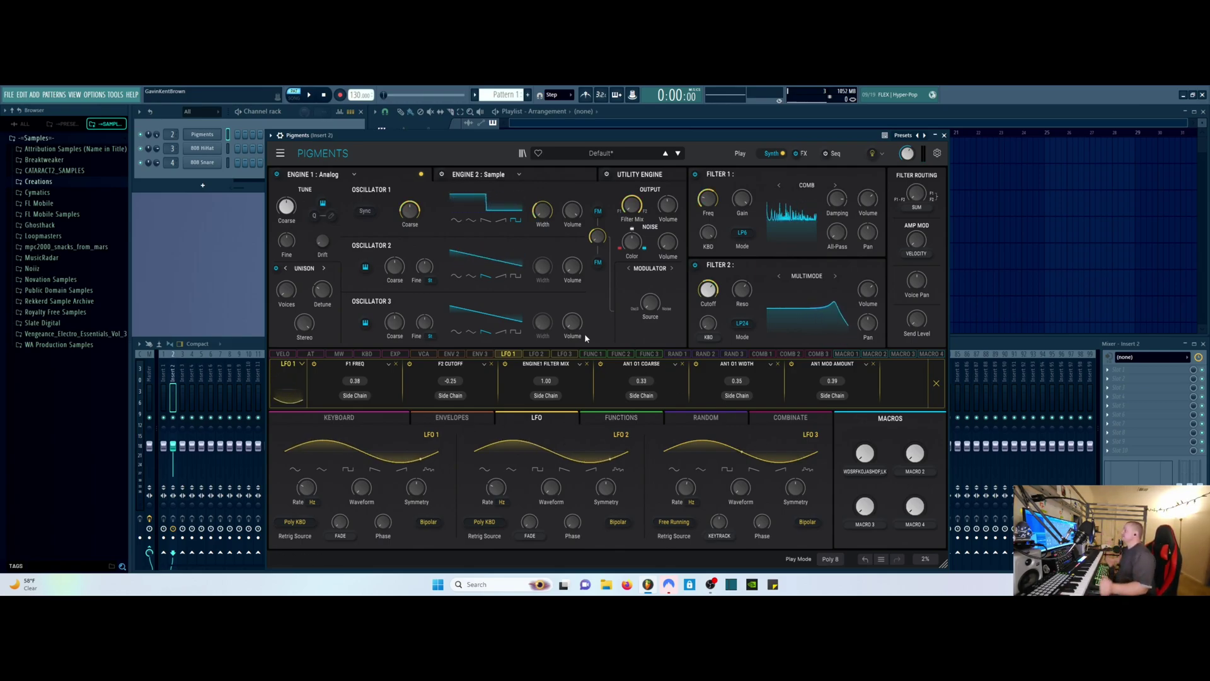
{"action": "left_click", "coordinate": [936, 382]}
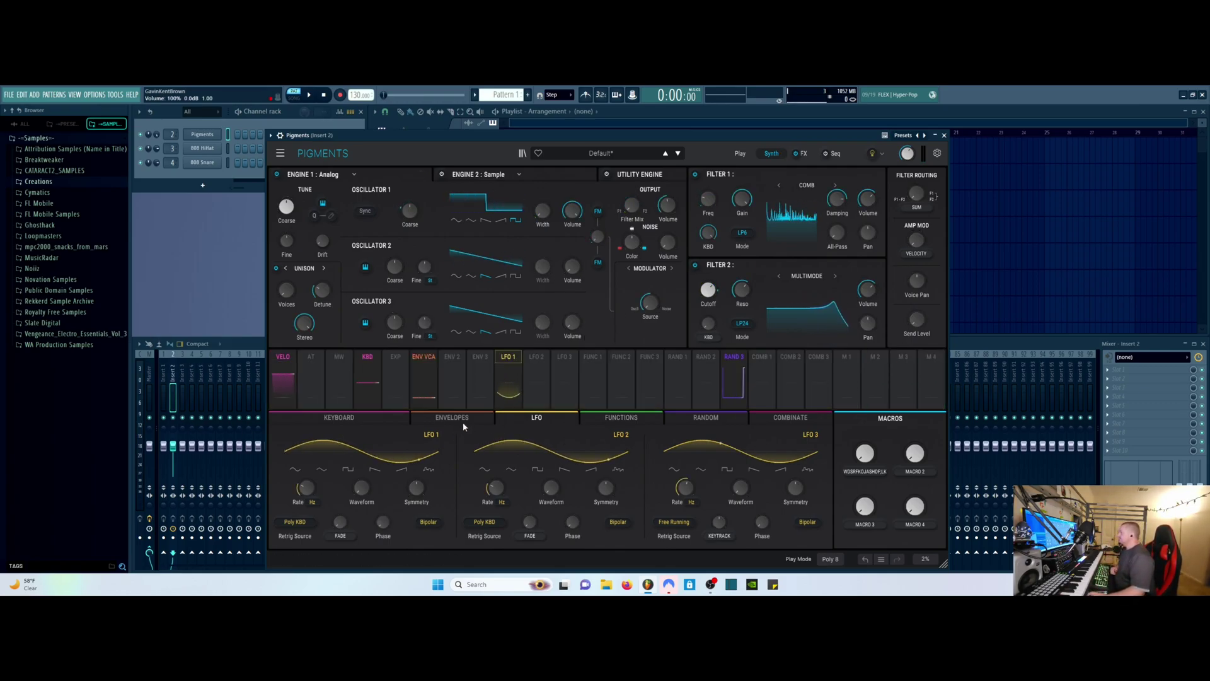
- Reopen LFO 1's routings, zero the oscillator 1 coarse amount, and remove all the LFO 1 assignments
{"action": "left_click", "coordinate": [508, 379]}
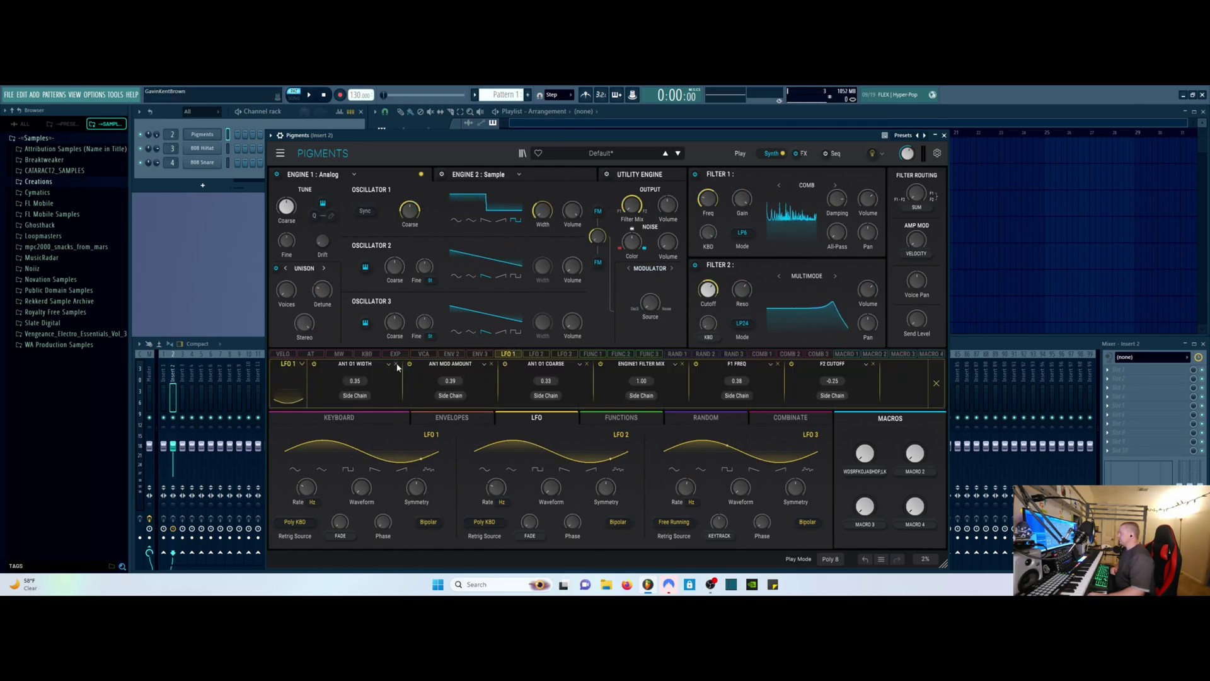
{"action": "left_click_drag", "start_coordinate": [409, 209], "coordinate": [410, 213]}
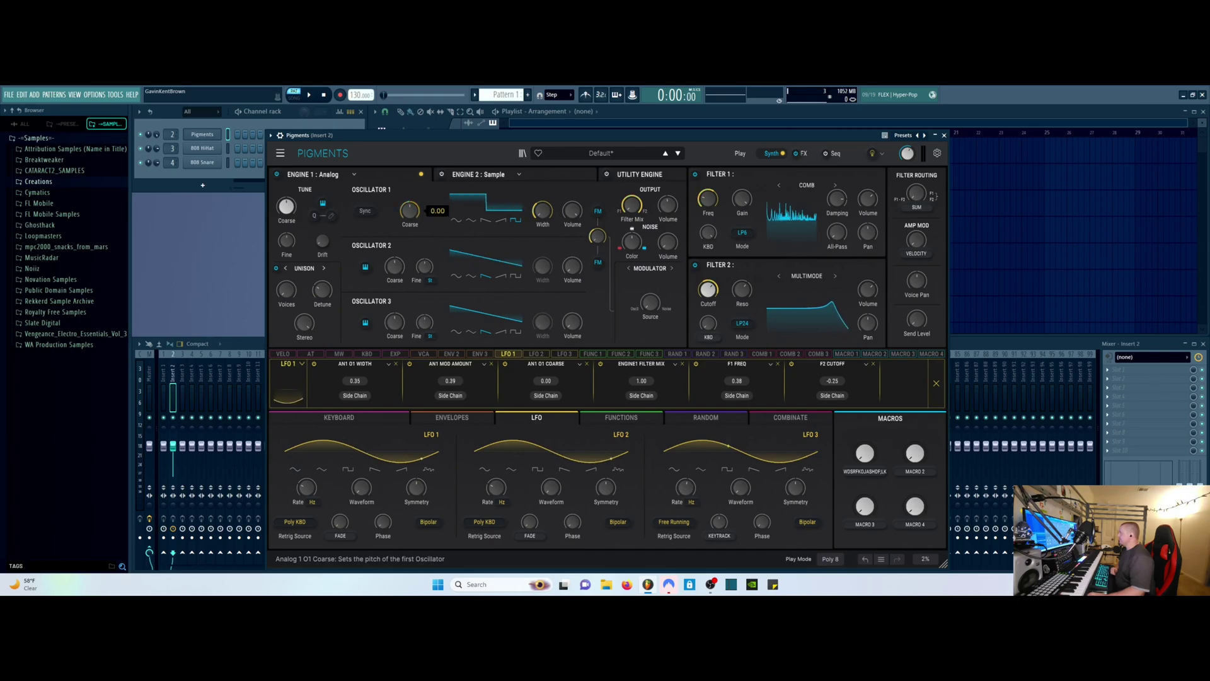
{"action": "left_click", "coordinate": [396, 364]}
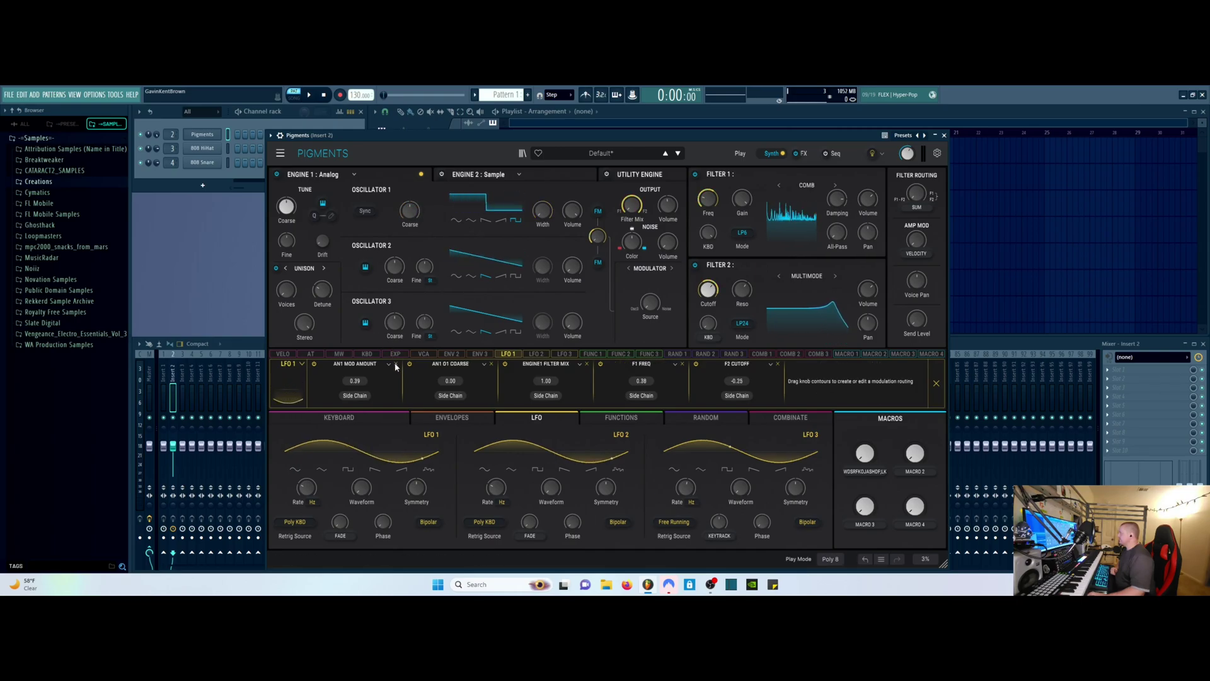
{"action": "left_click", "coordinate": [396, 363]}
{"action": "left_click", "coordinate": [396, 363]}
{"action": "left_click", "coordinate": [396, 363]}
{"action": "left_click", "coordinate": [396, 363]}
{"action": "left_click", "coordinate": [396, 363]}
{"action": "left_click", "coordinate": [935, 382]}
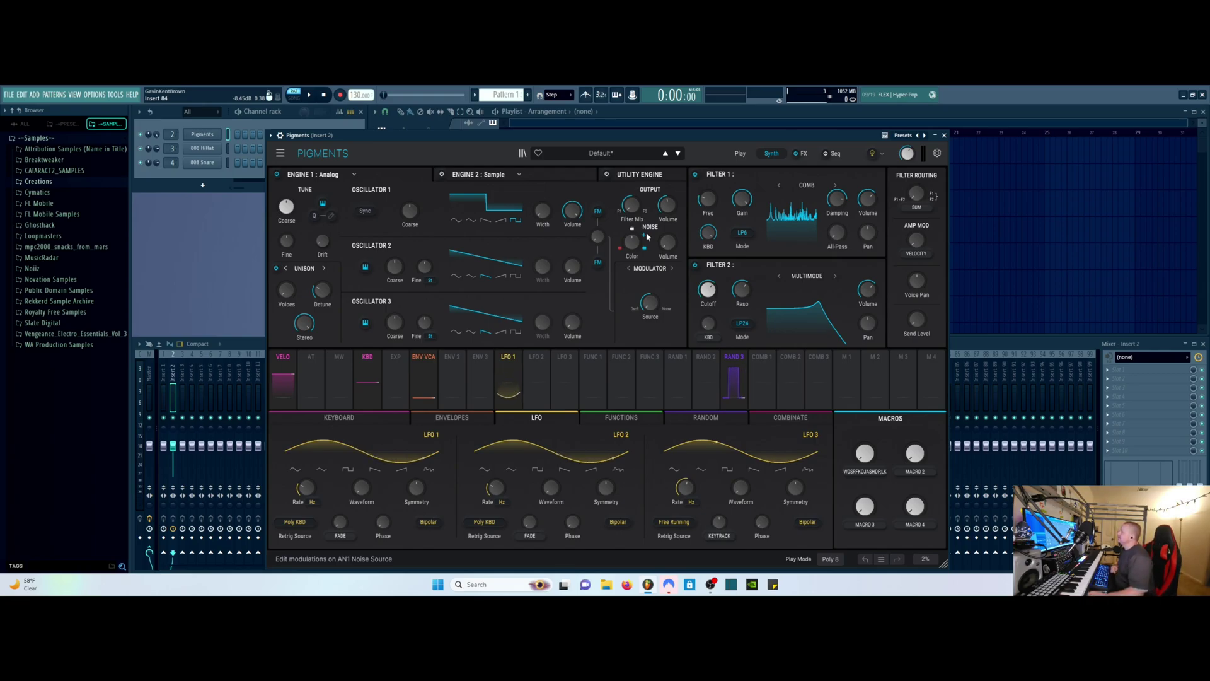
- Turn off Filter 1 and Filter 2, and show the effects page
{"action": "left_click", "coordinate": [695, 174]}
{"action": "left_click", "coordinate": [695, 265]}
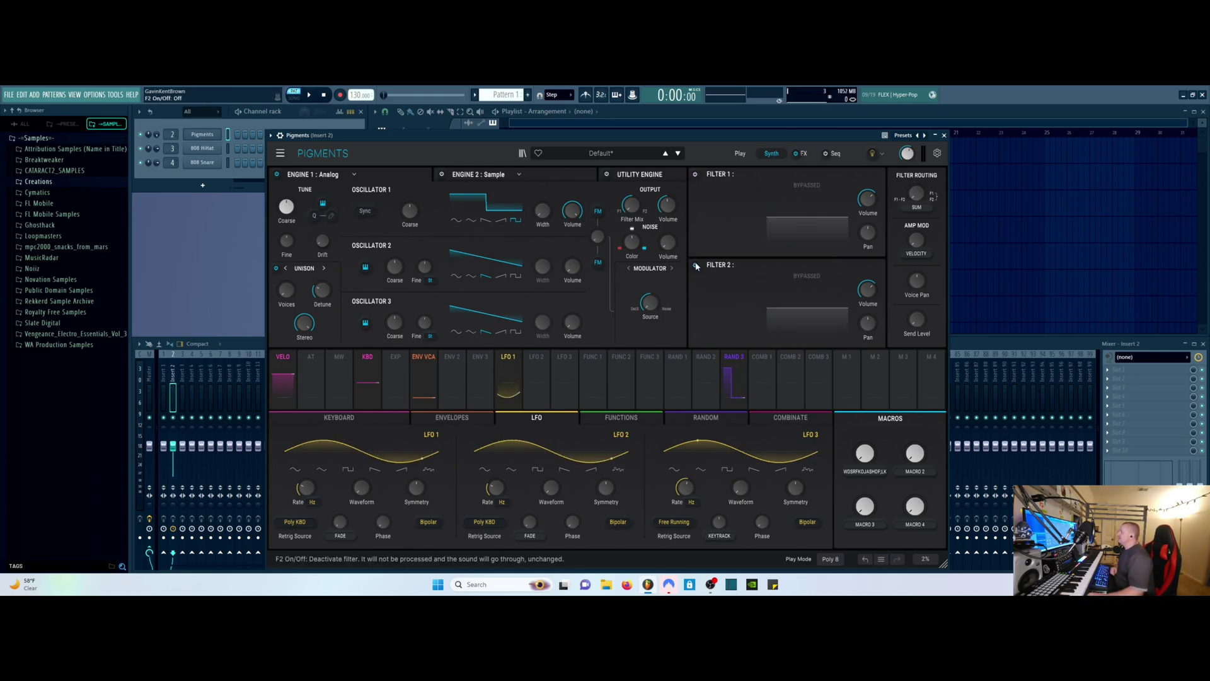
{"action": "left_click", "coordinate": [805, 153]}
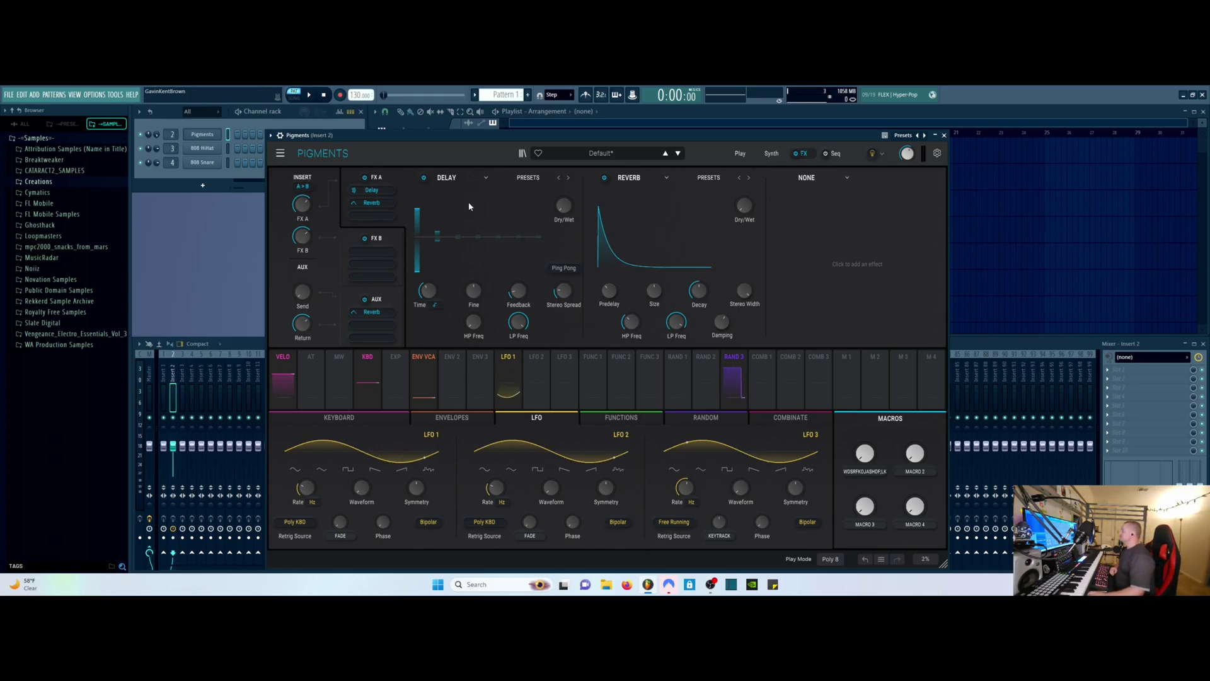
- Try Shimmer and Reverb in place of Delay in the first FX A slot, and adjust the reverb's size
{"action": "left_click", "coordinate": [459, 179]}
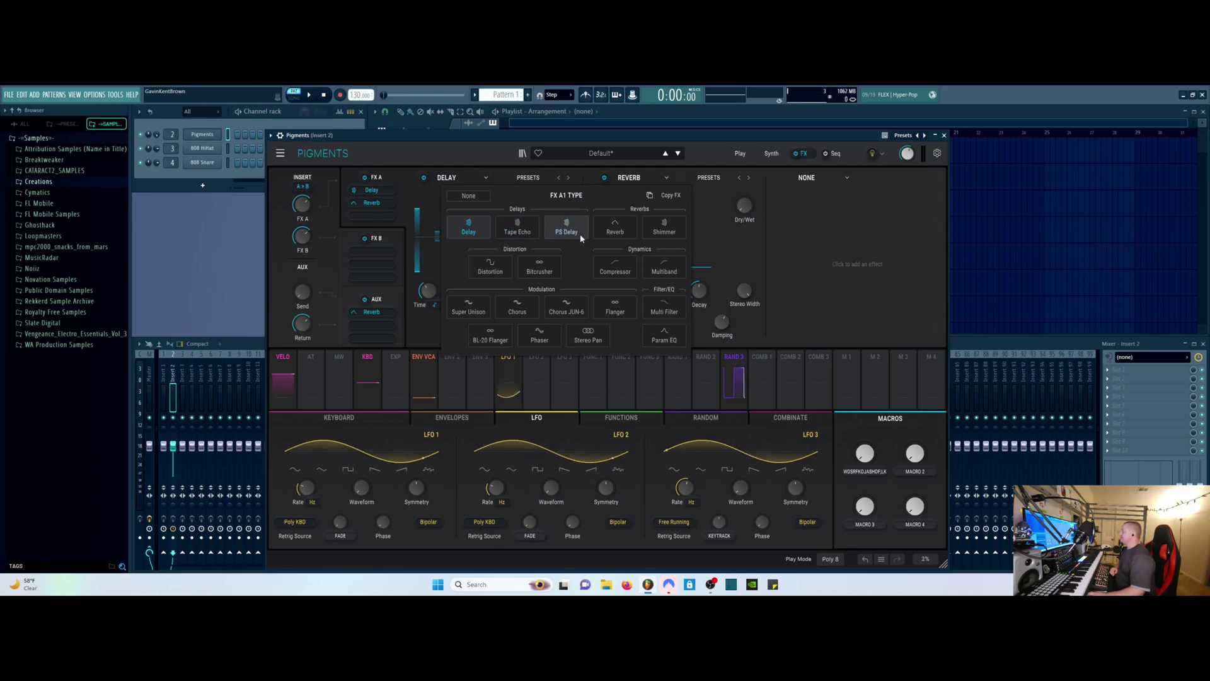
{"action": "left_click", "coordinate": [664, 228]}
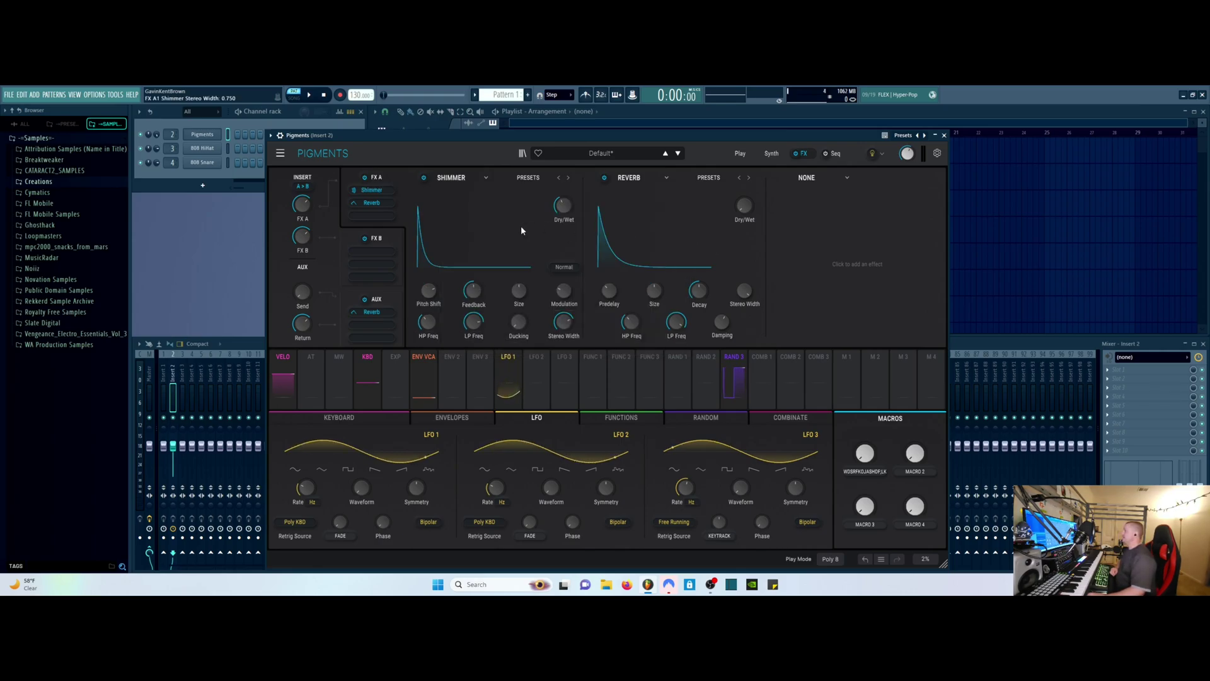
{"action": "left_click", "coordinate": [481, 177]}
{"action": "left_click", "coordinate": [626, 218]}
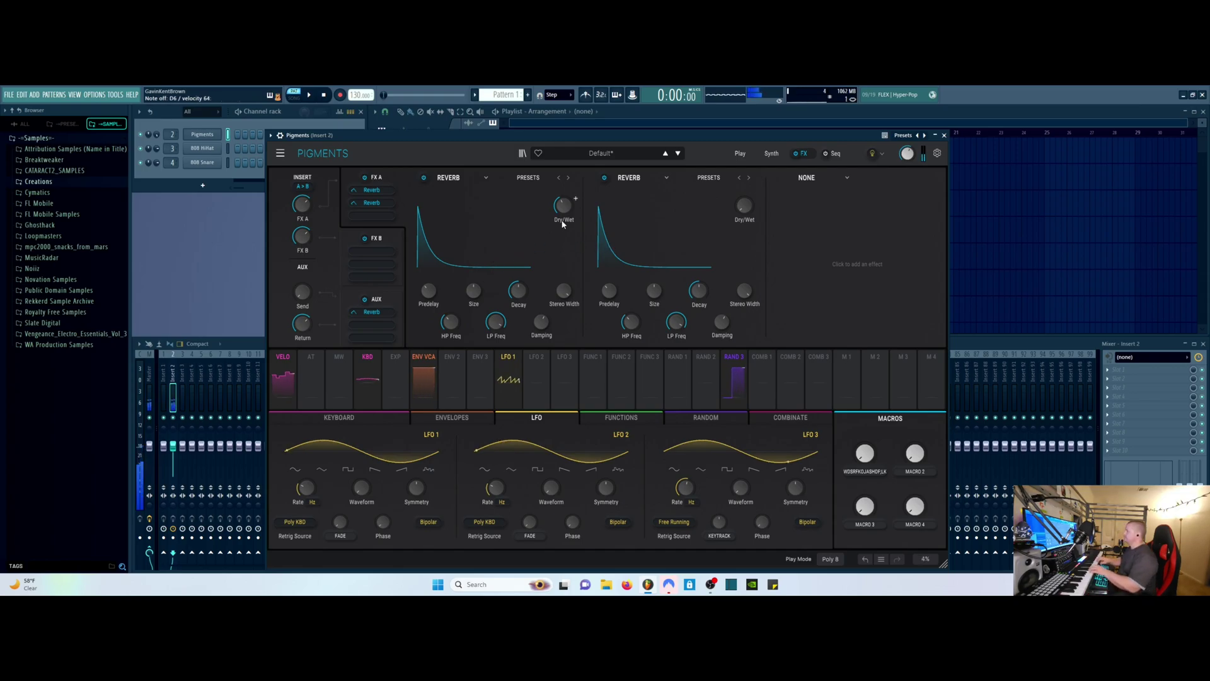
{"action": "left_click_drag", "start_coordinate": [473, 290], "coordinate": [481, 305]}
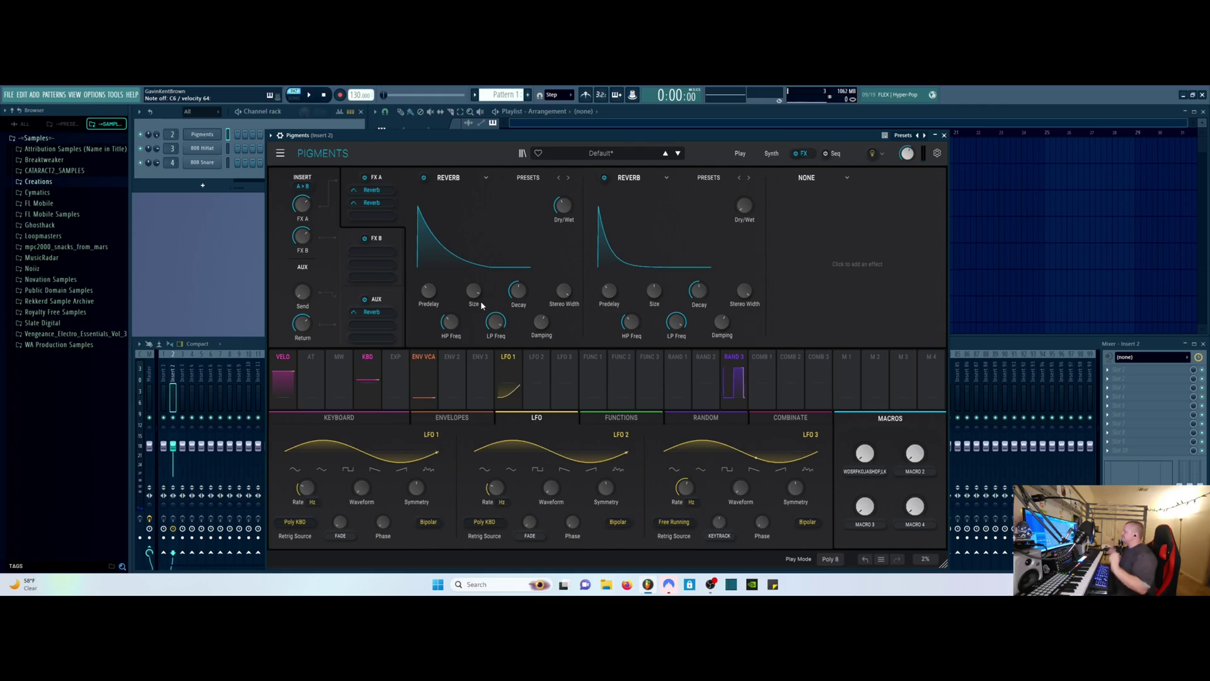
- Load the Default preset for the reverb in the first FX A slot and look through its preset list
{"action": "left_click", "coordinate": [569, 178]}
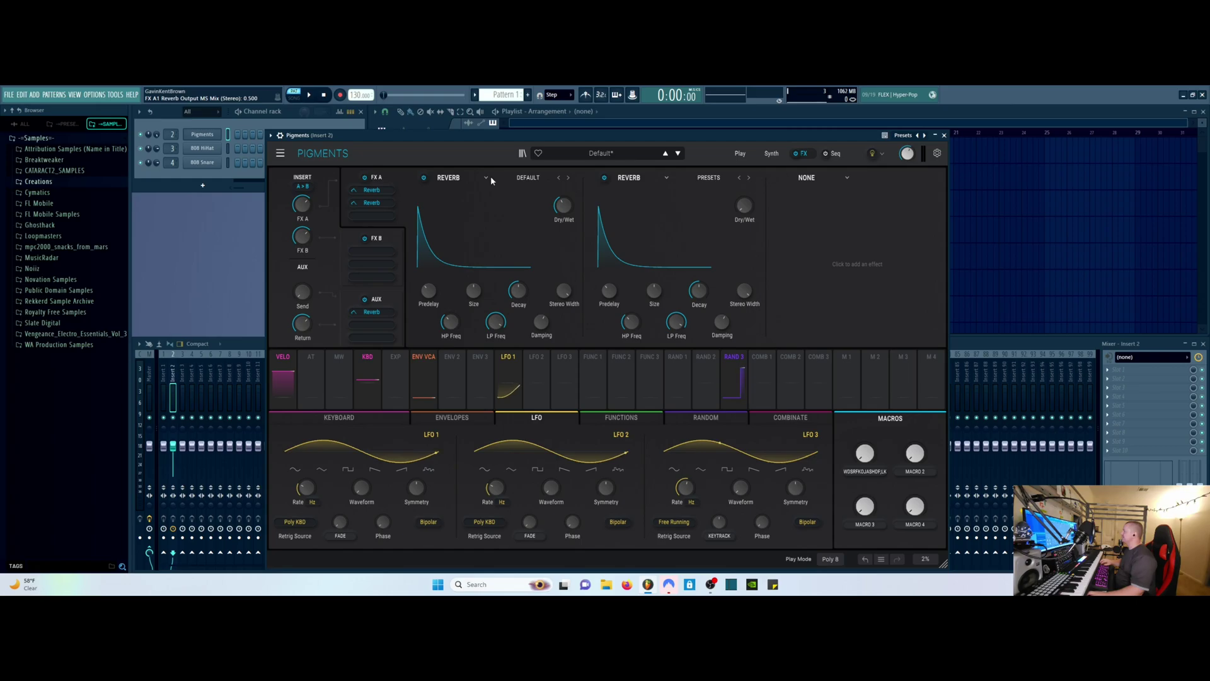
{"action": "left_click", "coordinate": [528, 178]}
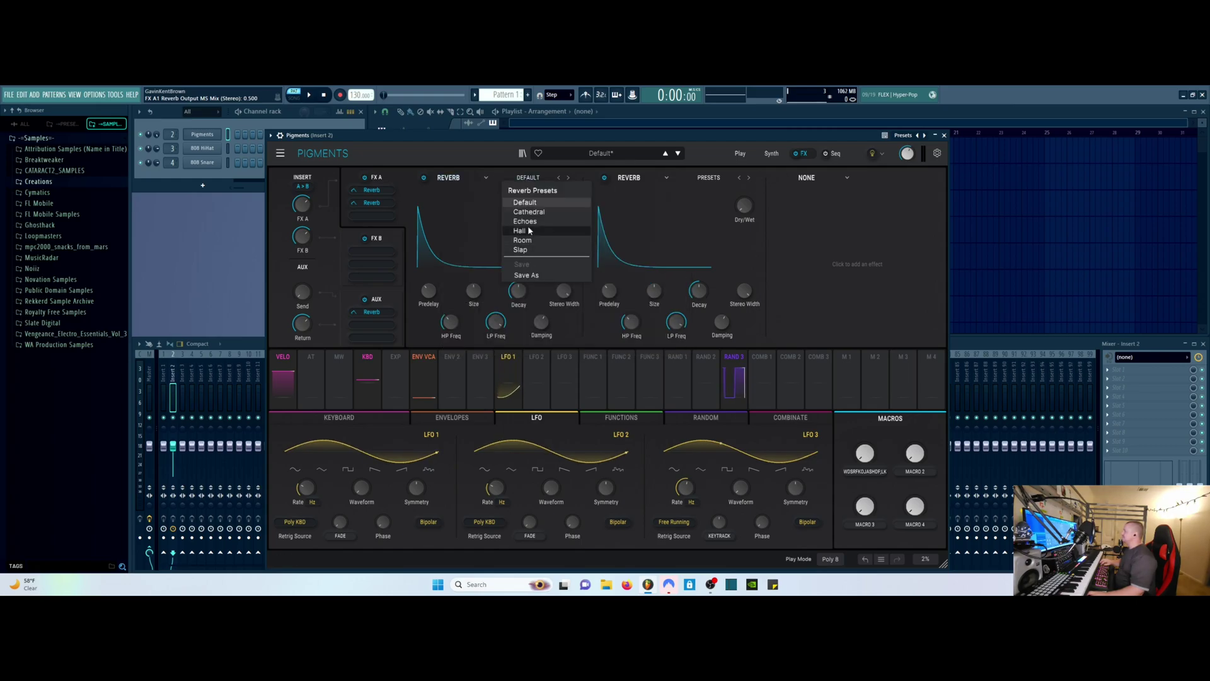
{"action": "left_click", "coordinate": [600, 190]}
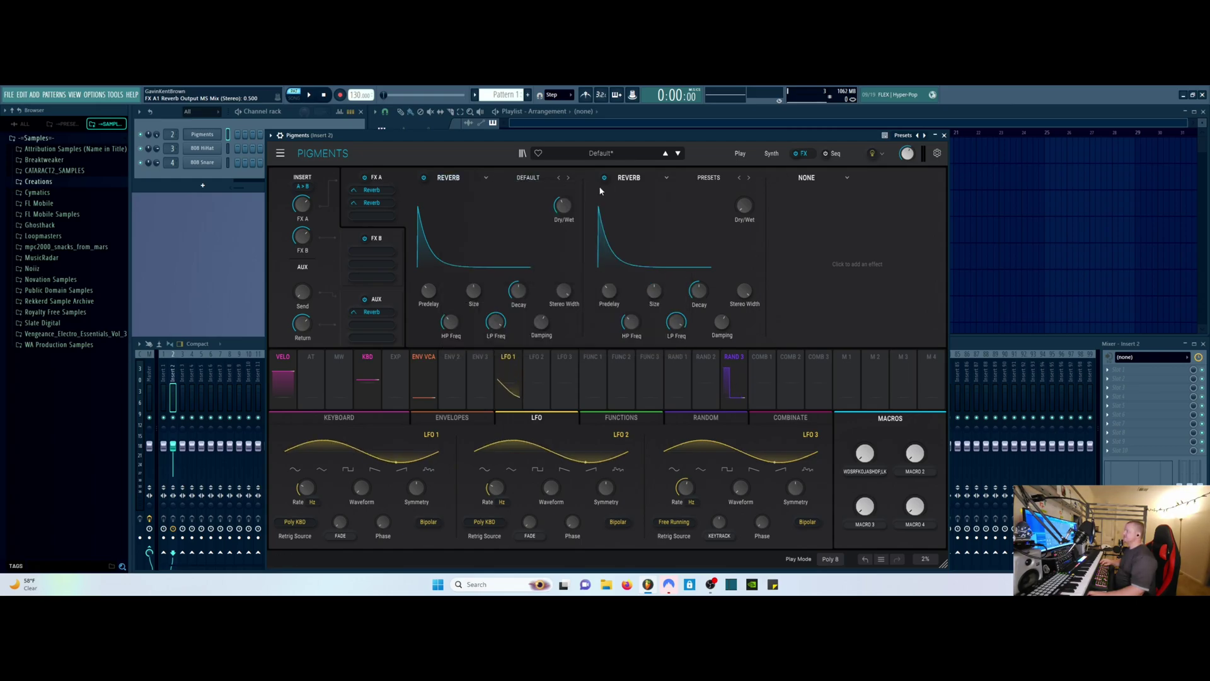
- Change the first FX A effect to Shimmer and look through the available effect types, keeping Shimmer
{"action": "left_click", "coordinate": [469, 179]}
{"action": "left_click", "coordinate": [657, 234]}
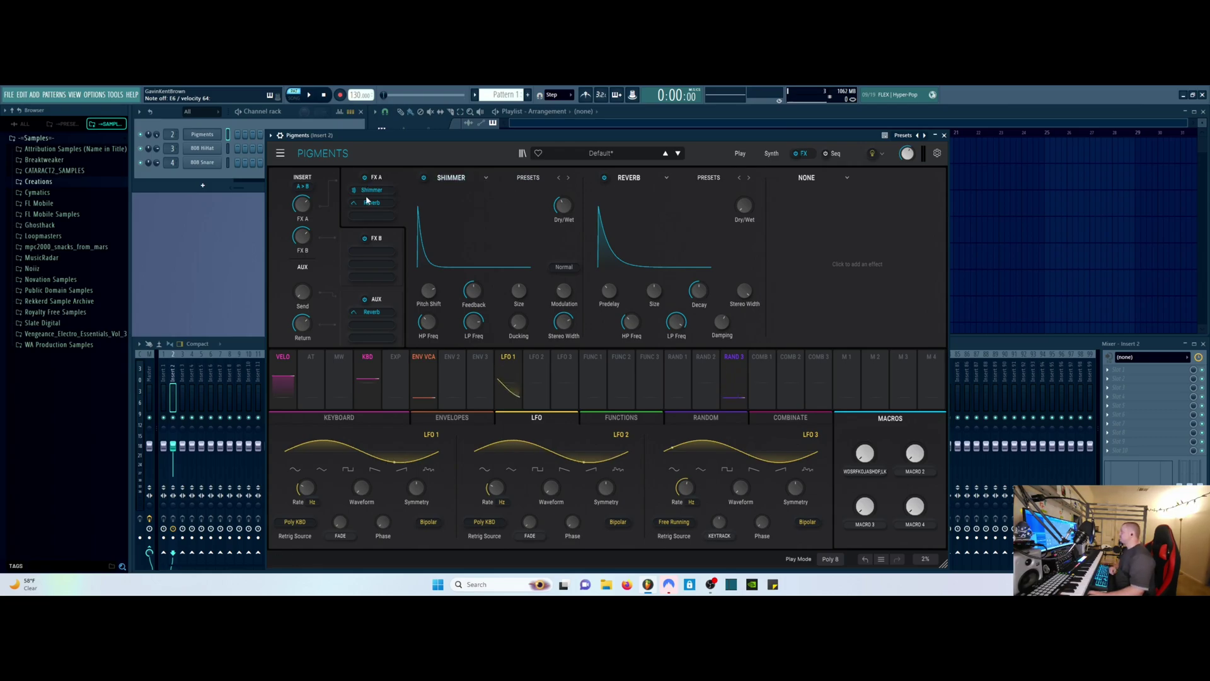
{"action": "left_click", "coordinate": [452, 178]}
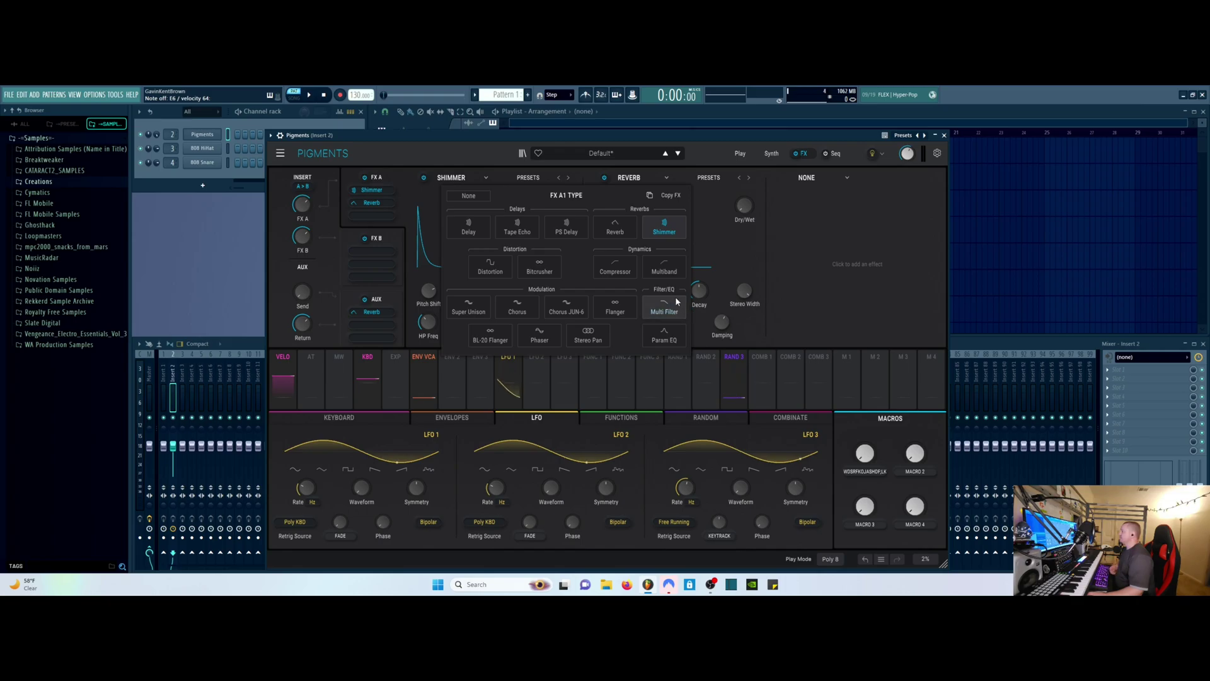
{"action": "left_click", "coordinate": [719, 247]}
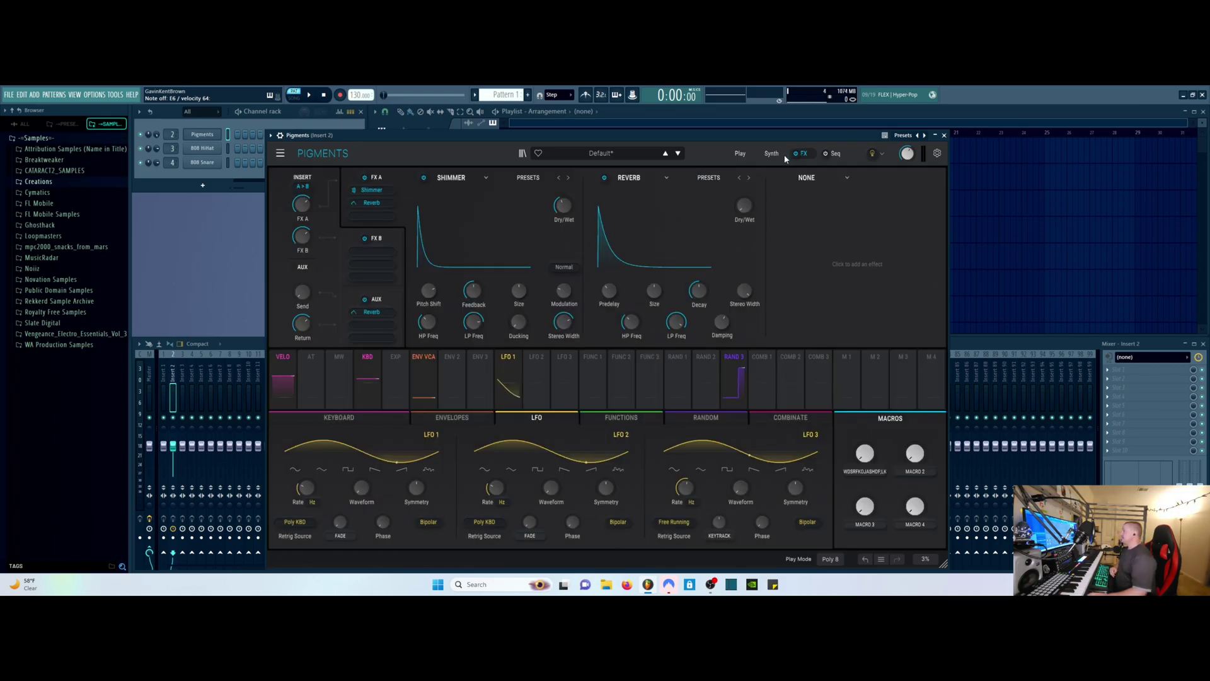
- Bypass the effects and switch on the sequencer, trying a one-step length before extending it to 16 steps
{"action": "left_click", "coordinate": [833, 153]}
{"action": "left_click", "coordinate": [803, 157]}
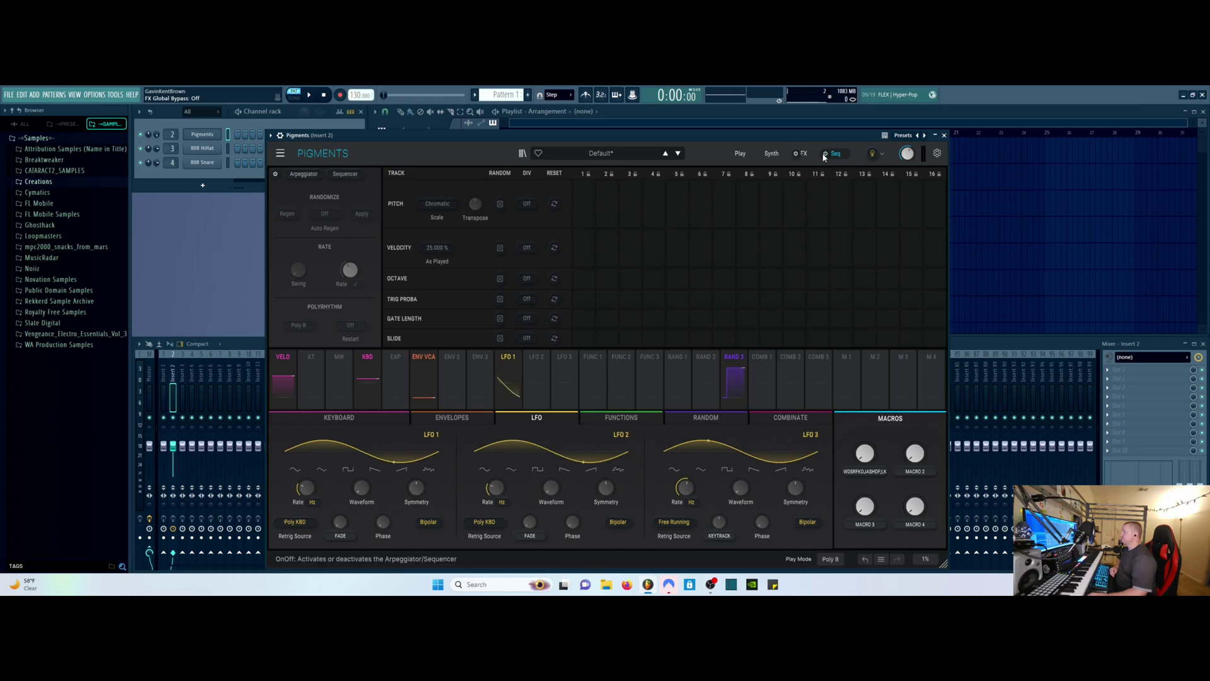
{"action": "left_click", "coordinate": [756, 255]}
{"action": "left_click_drag", "start_coordinate": [756, 255], "coordinate": [535, 254]}
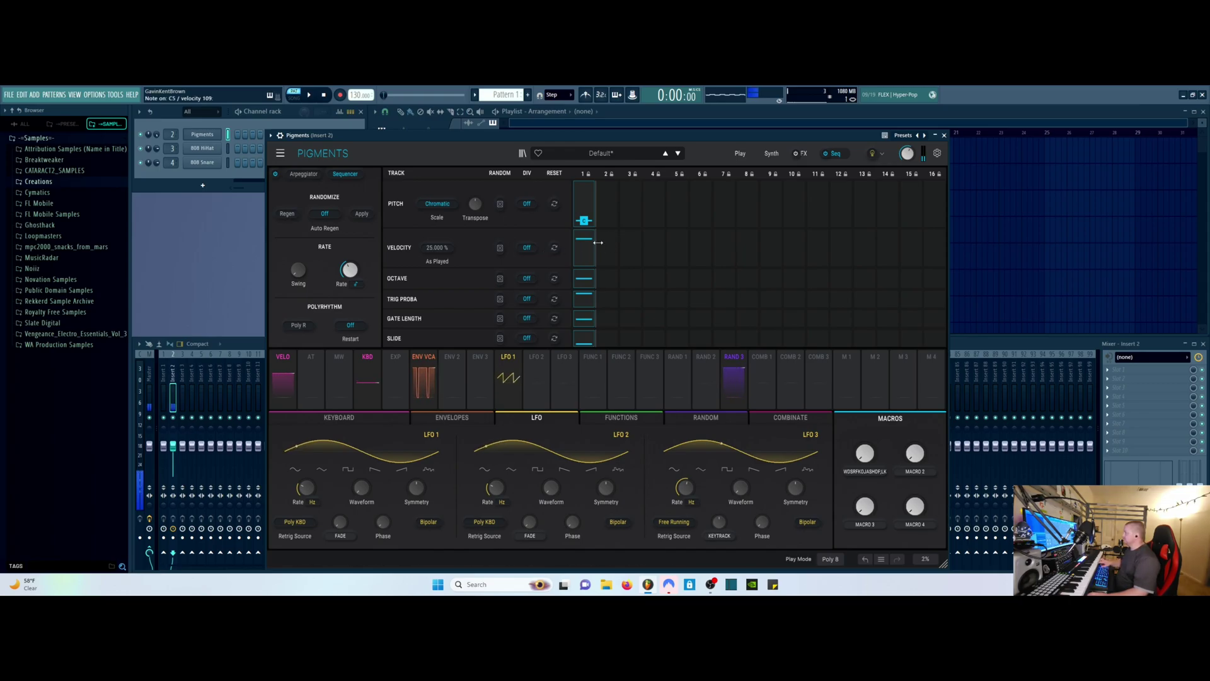
{"action": "left_click_drag", "start_coordinate": [596, 255], "coordinate": [1029, 280]}
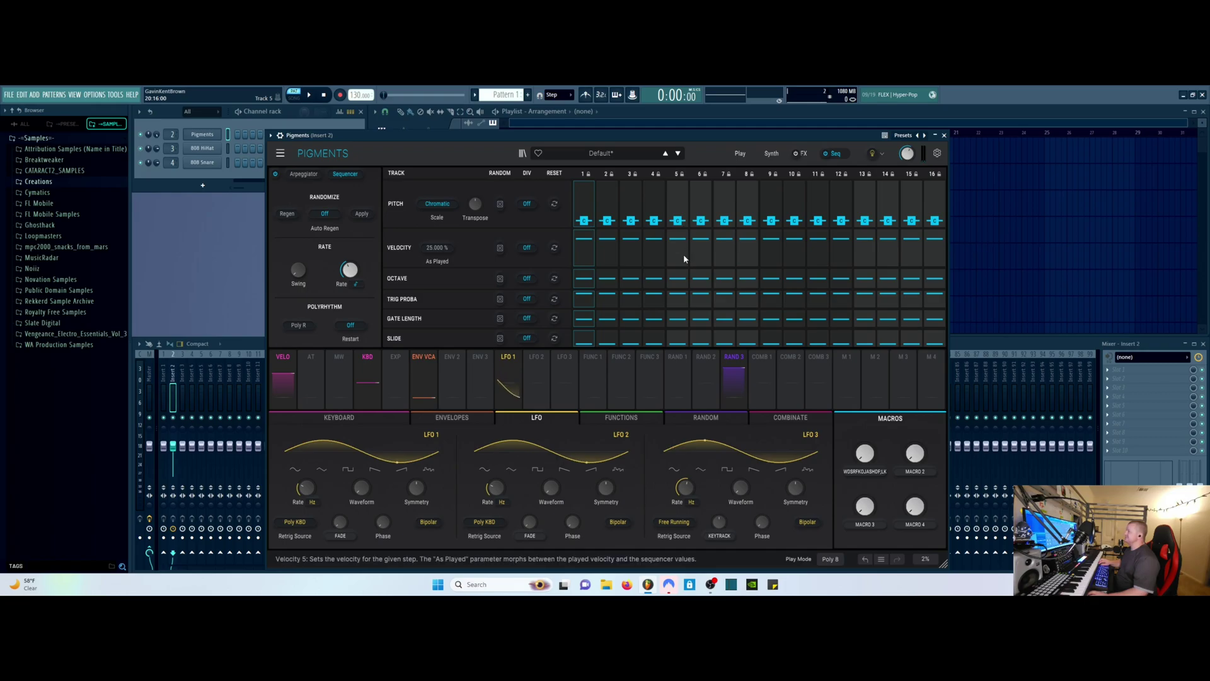
- Draw varied pitch, velocity, octave and trigger probability values across the 16 sequencer steps
{"action": "mouse_move", "coordinate": [583, 220]}
{"action": "left_mouse_down"}
{"action": "mouse_move", "coordinate": [818, 199]}
{"action": "mouse_move", "coordinate": [936, 205]}
{"action": "left_mouse_up"}
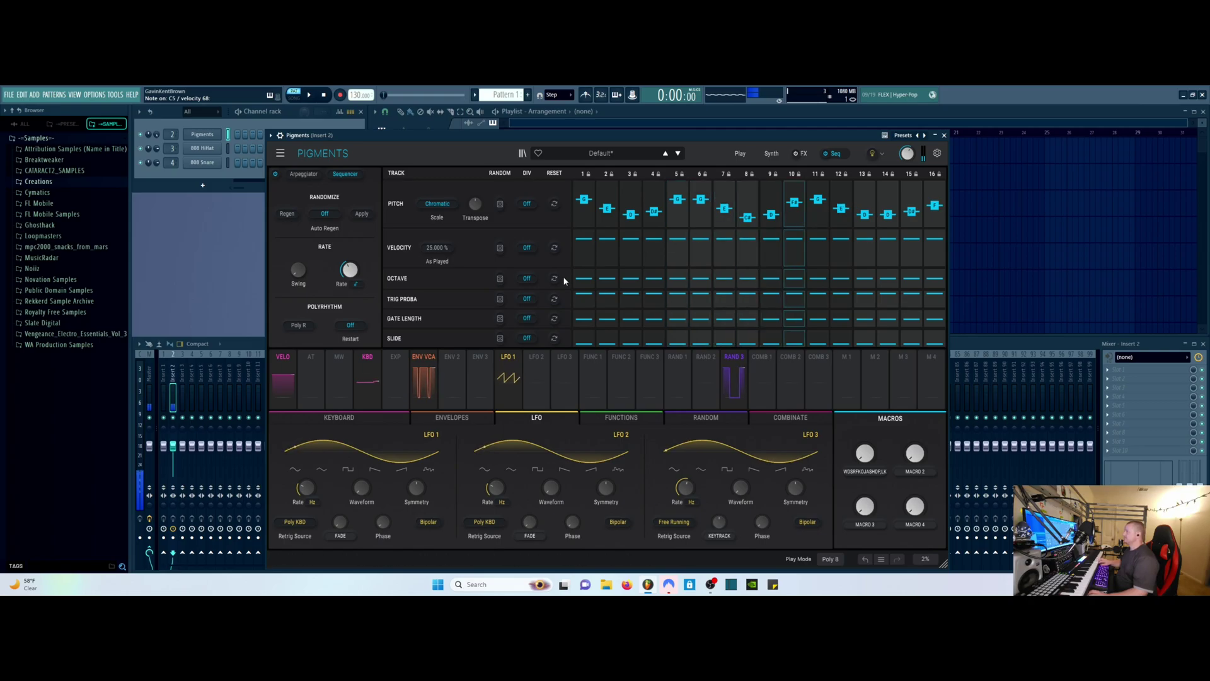
{"action": "mouse_move", "coordinate": [585, 260]}
{"action": "left_mouse_down"}
{"action": "mouse_move", "coordinate": [818, 263]}
{"action": "mouse_move", "coordinate": [936, 247]}
{"action": "left_mouse_up"}
{"action": "mouse_move", "coordinate": [584, 274]}
{"action": "left_mouse_down"}
{"action": "mouse_move", "coordinate": [751, 296]}
{"action": "mouse_move", "coordinate": [935, 278]}
{"action": "left_mouse_up"}
{"action": "left_click_drag", "start_coordinate": [606, 302], "coordinate": [935, 305]}
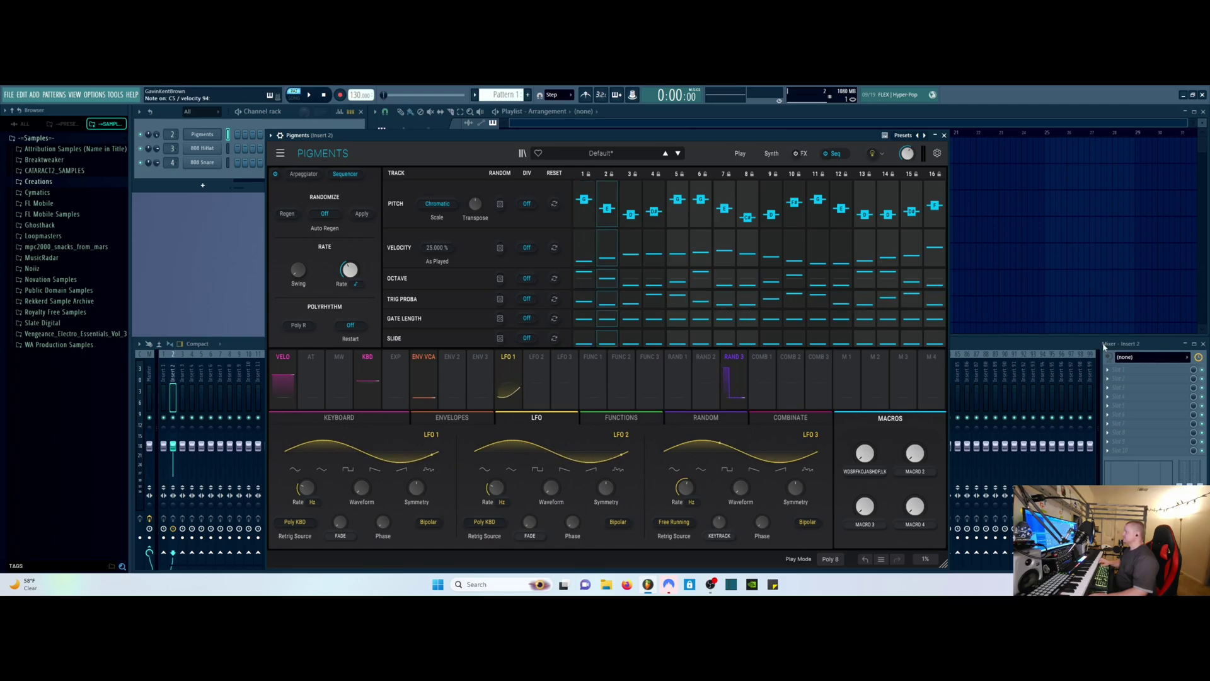
{"action": "left_click_drag", "start_coordinate": [583, 301], "coordinate": [792, 306]}
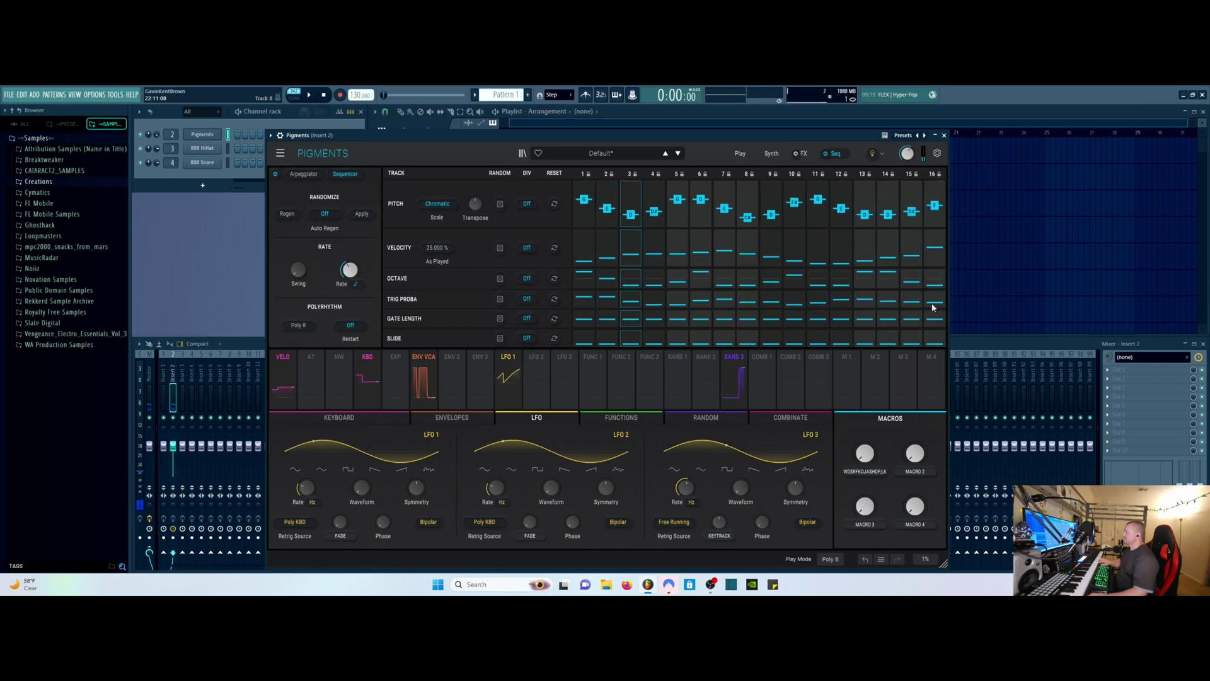
- Adjust the Slide track across the sequencer steps with its randomization enabled, and deactivate the sequencer
{"action": "mouse_move", "coordinate": [651, 360]}
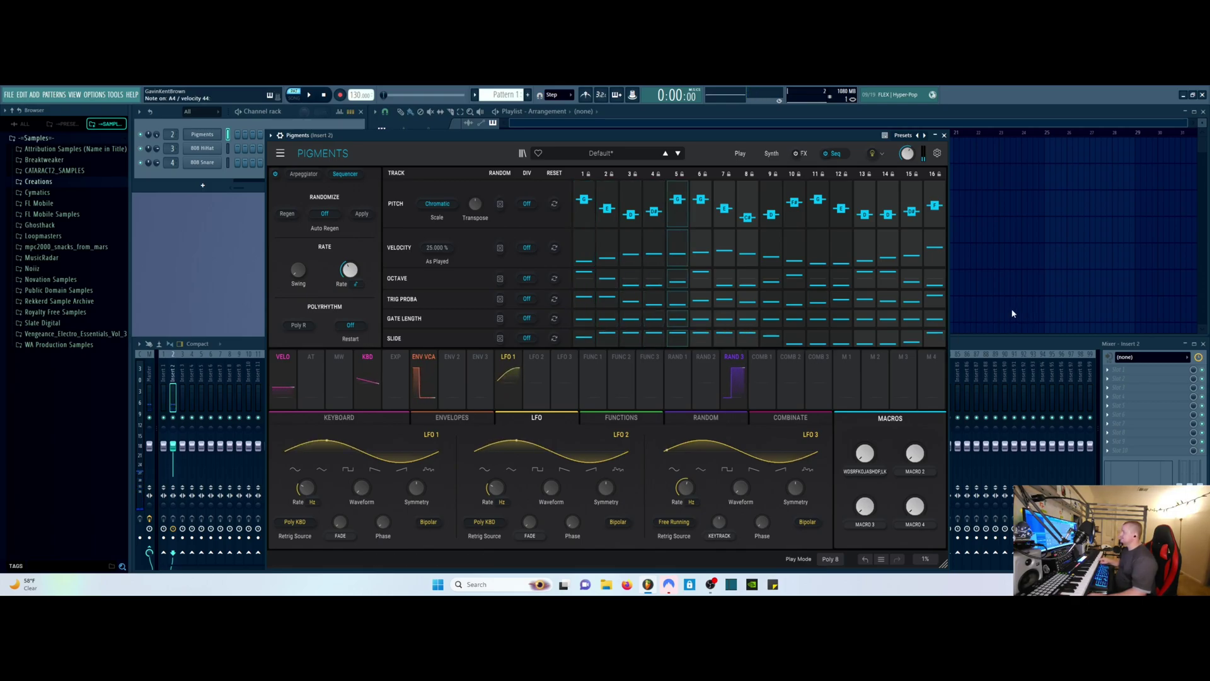
{"action": "mouse_move", "coordinate": [578, 338]}
{"action": "left_mouse_down"}
{"action": "mouse_move", "coordinate": [909, 347]}
{"action": "mouse_move", "coordinate": [747, 350]}
{"action": "left_mouse_up"}
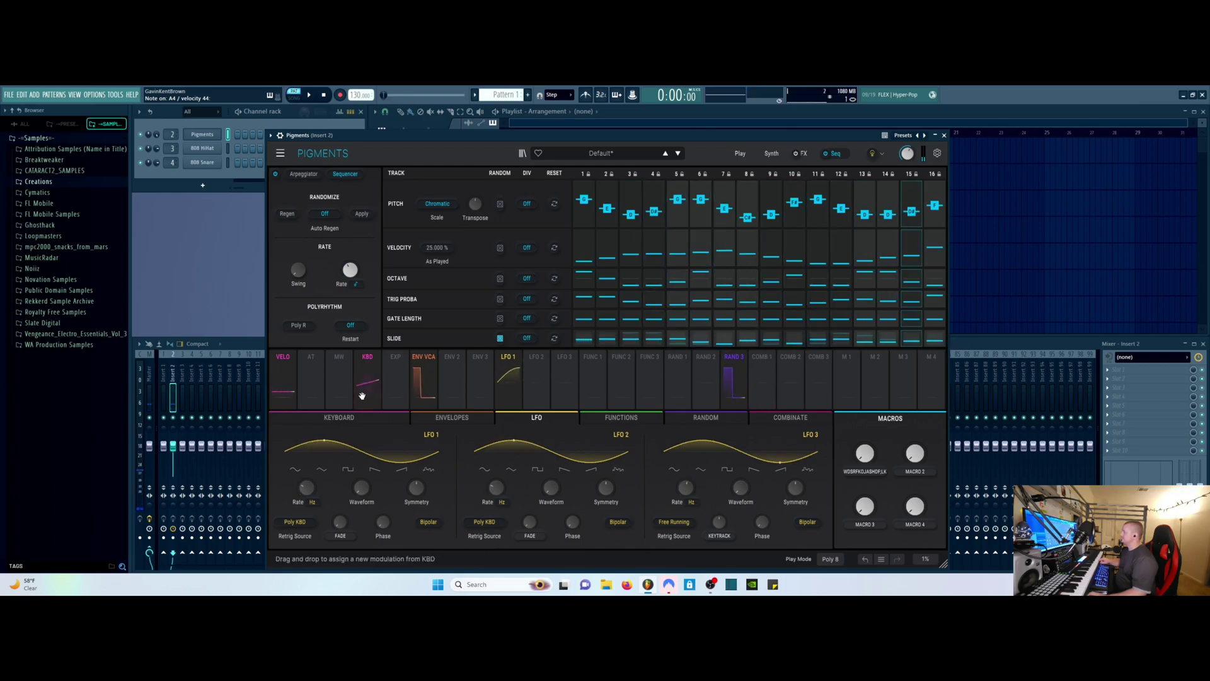
{"action": "left_click", "coordinate": [825, 153]}
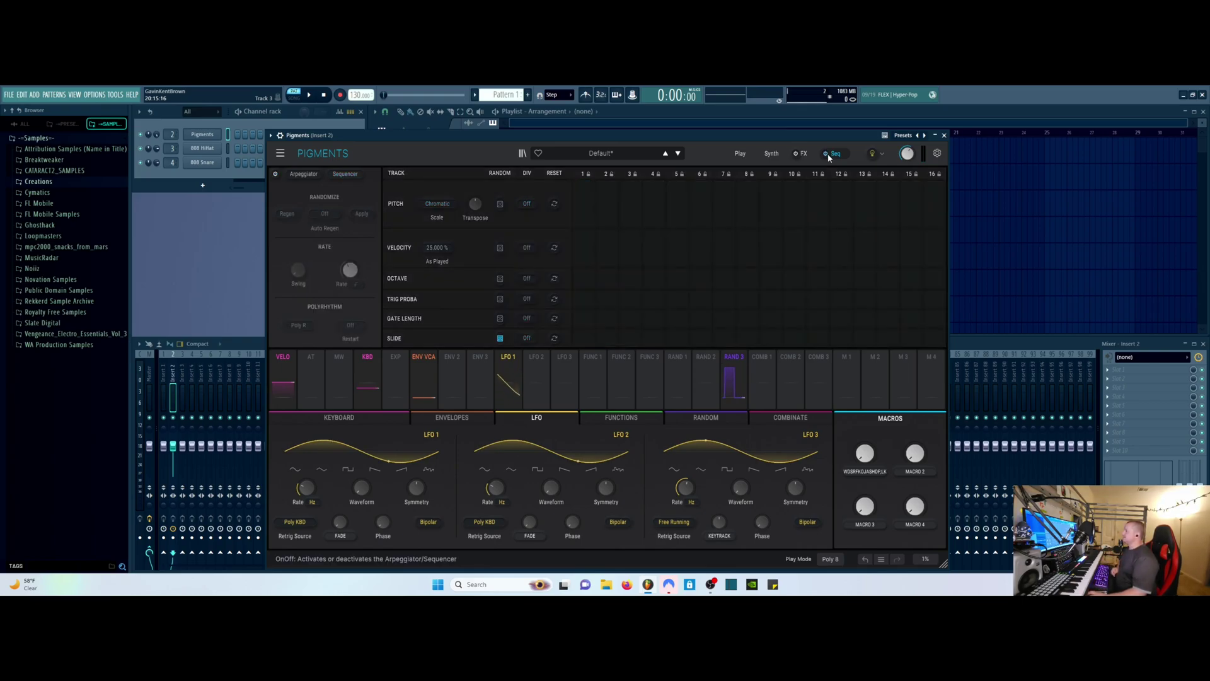
- Return to the Synth view with the engines and filters, and reposition the plugin window slightly
{"action": "left_click", "coordinate": [771, 154]}
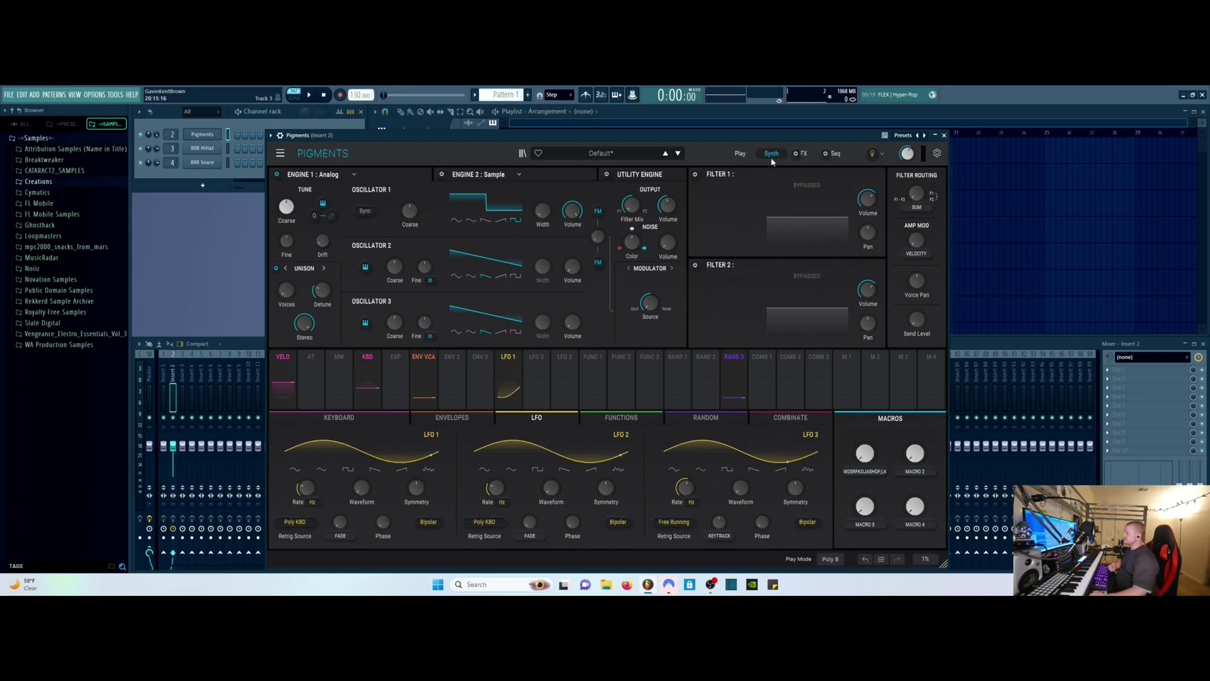
{"action": "mouse_move", "coordinate": [333, 286]}
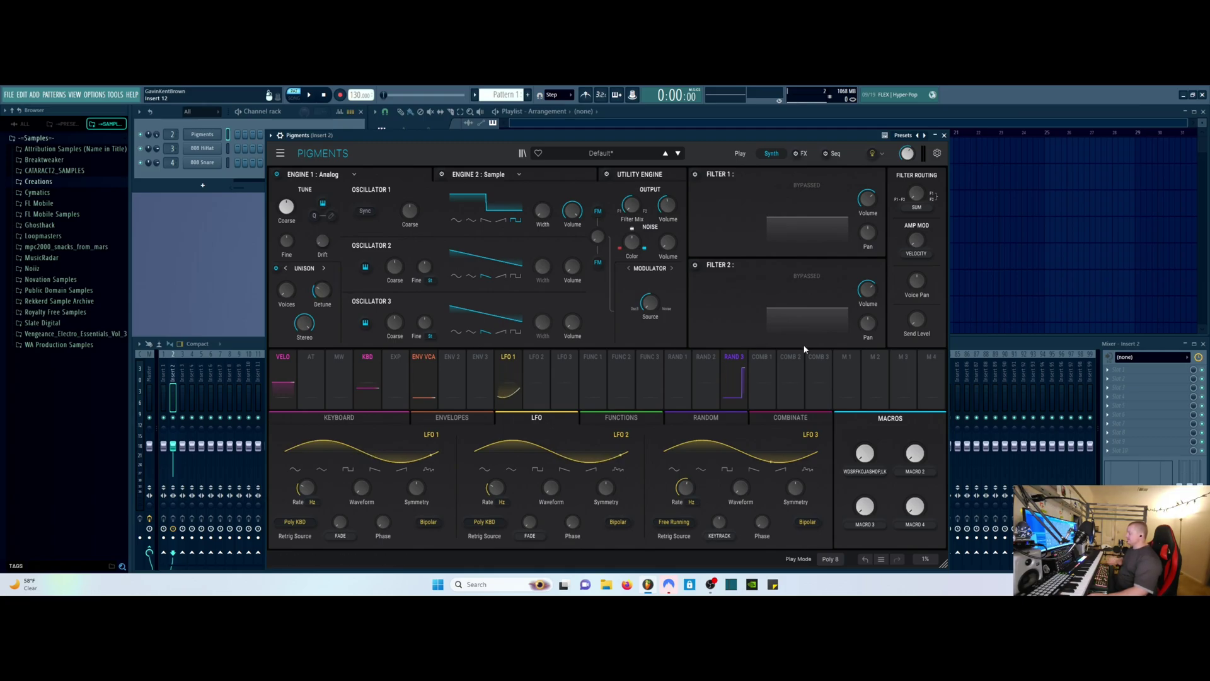
{"action": "left_click_drag", "start_coordinate": [664, 134], "coordinate": [626, 131]}
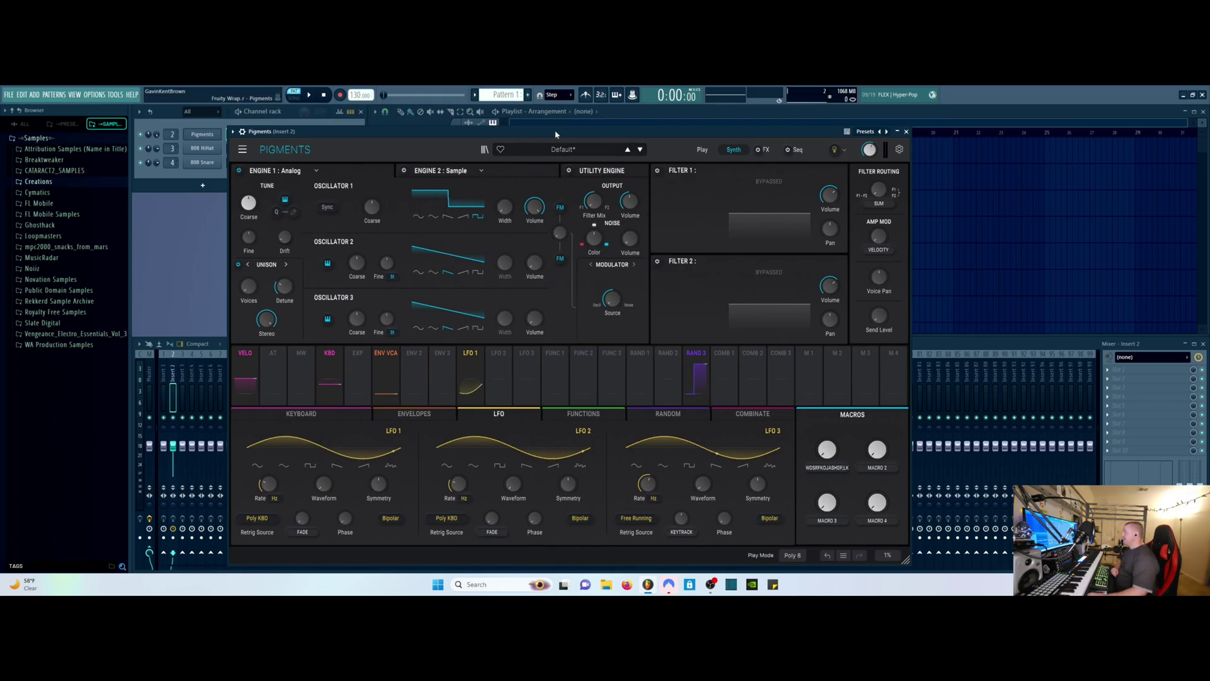
{"action": "mouse_move", "coordinate": [557, 134]}
{"action": "left_mouse_down"}
{"action": "mouse_move", "coordinate": [553, 147]}
{"action": "mouse_move", "coordinate": [566, 136]}
{"action": "left_mouse_up"}
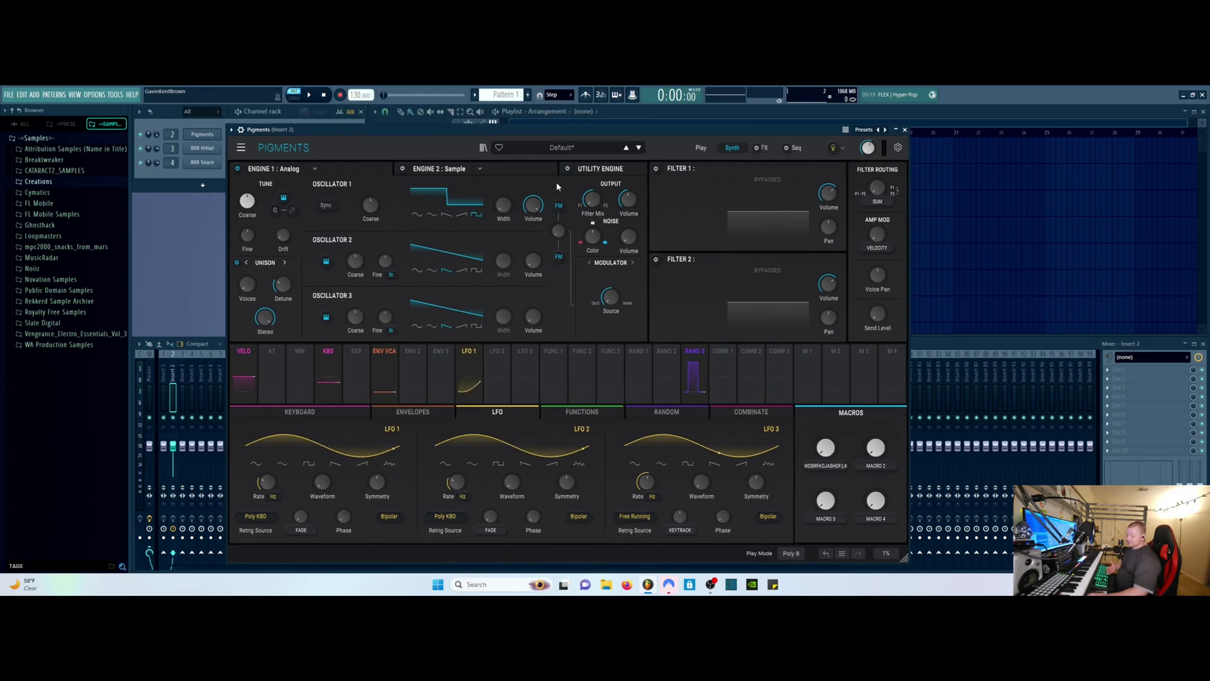